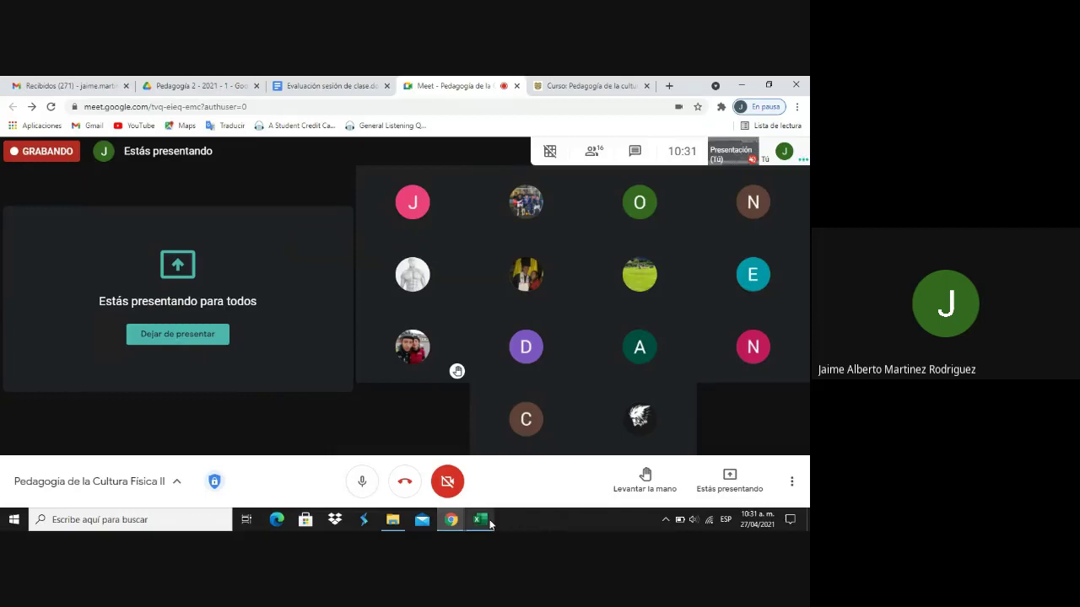
Switch to the Excel grades workbook and review the column headers in row 1, from Estudiante through the 23-mar attendance column.
click(480, 519)
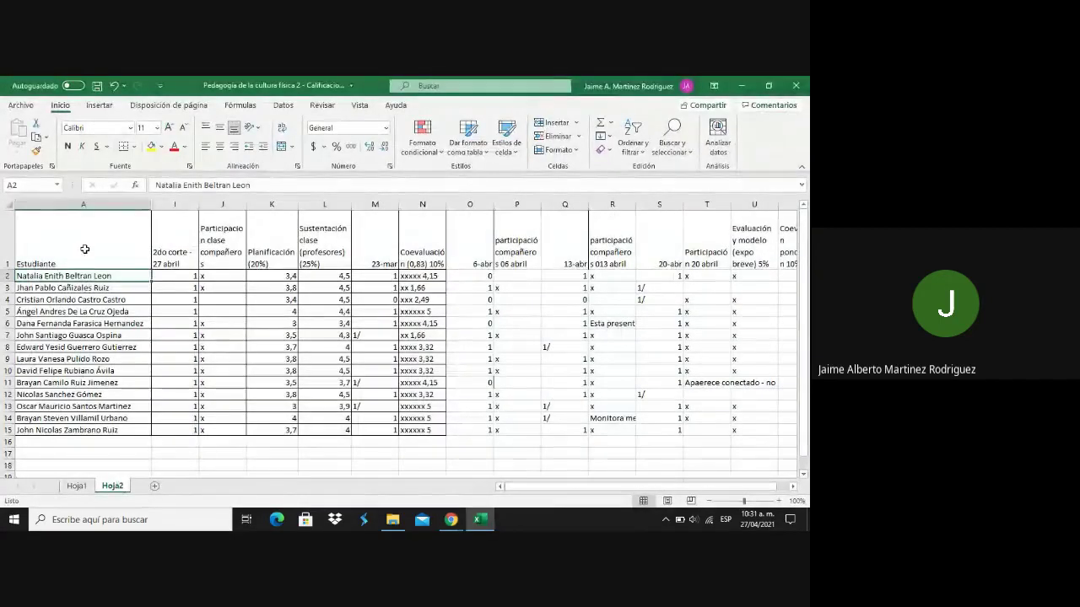
click(85, 244)
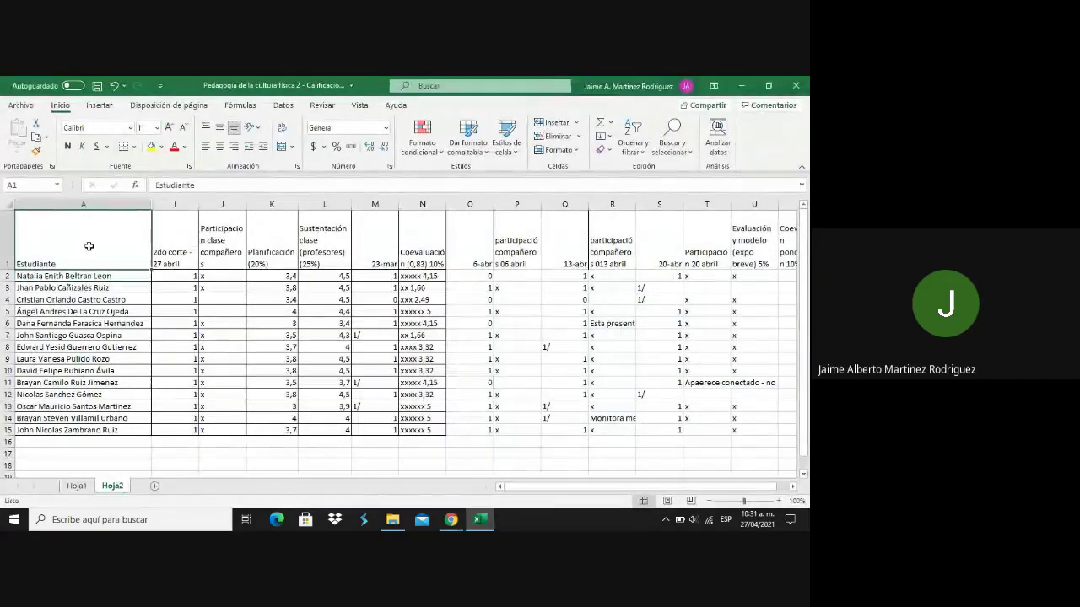
click(155, 214)
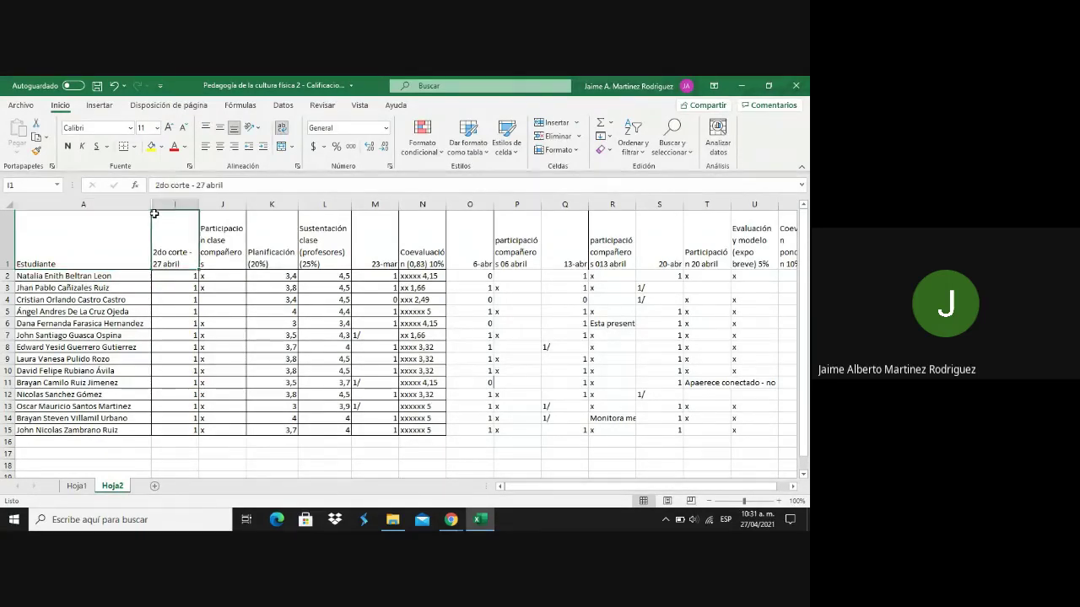
key(Down)
key(Right)
key(Right)
key(Right)
key(Right)
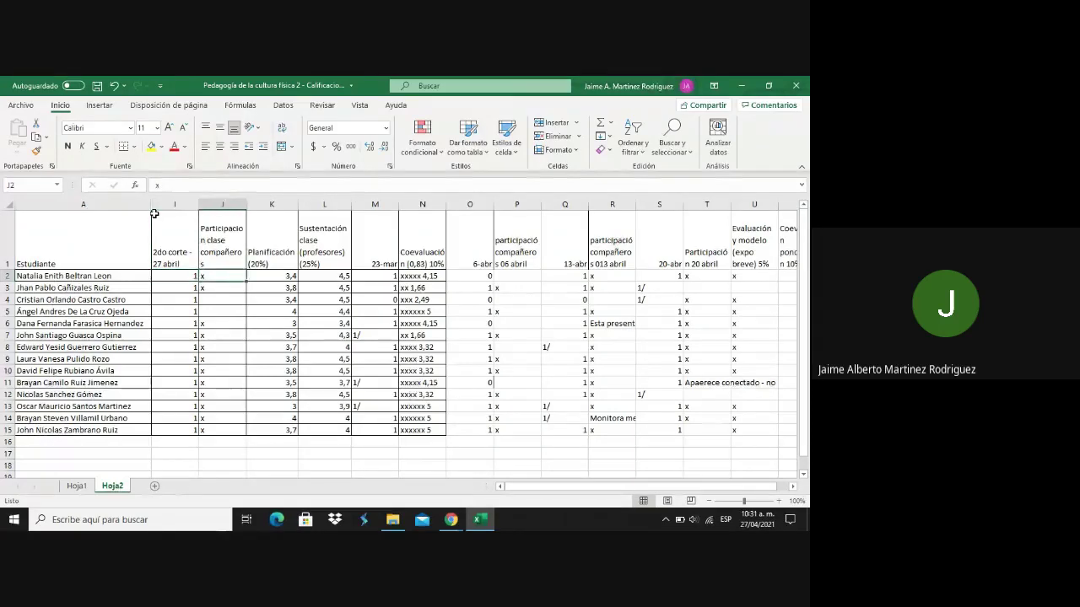
key(Up)
key(Left)
key(Left)
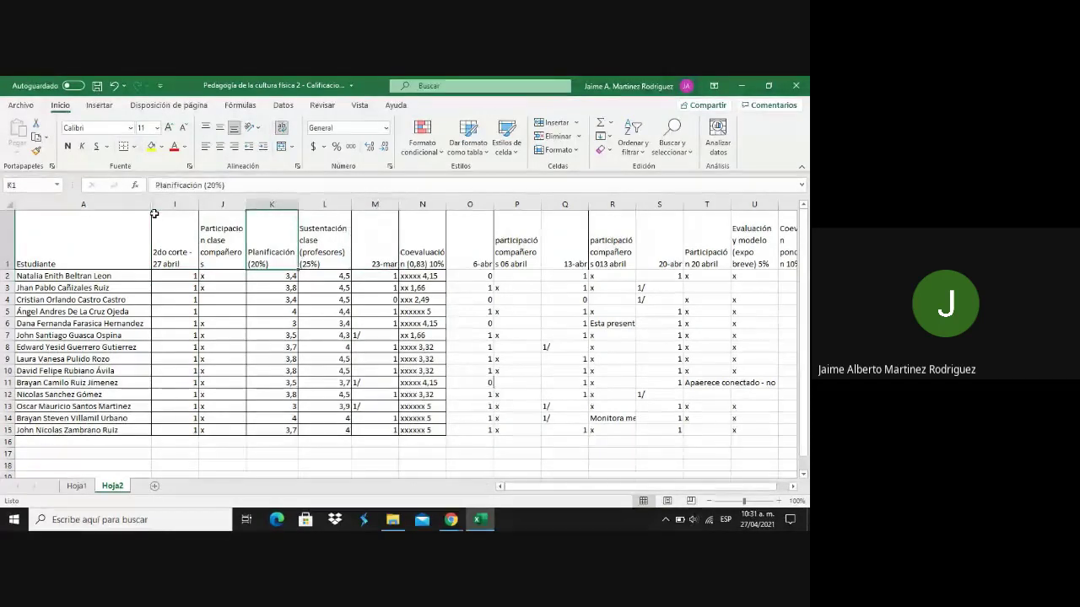
key(Right)
key(Right)
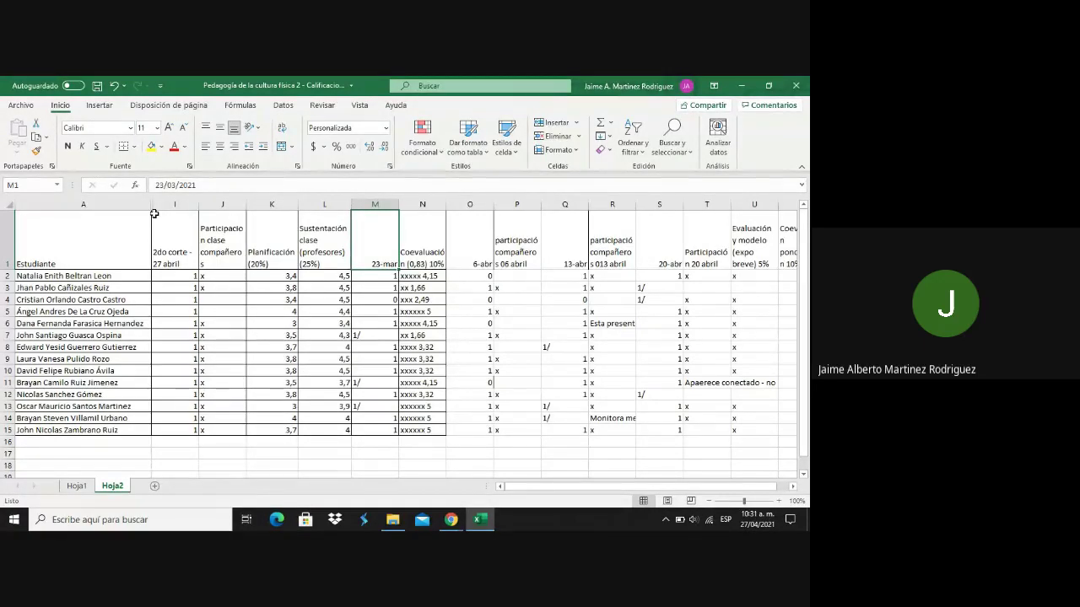
Highlight the 23-mar attendance entries in column M, down to row 15, to review the whole class.
key(shift+Down)
key(shift+Down)
key(shift+Down)
key(shift+Down)
key(shift+Down)
key(shift+Down)
key(shift+Down)
key(shift+Down)
key(shift+Down)
key(shift+Down)
key(shift+Down)
key(shift+Down)
key(shift+Down)
key(shift+Down)
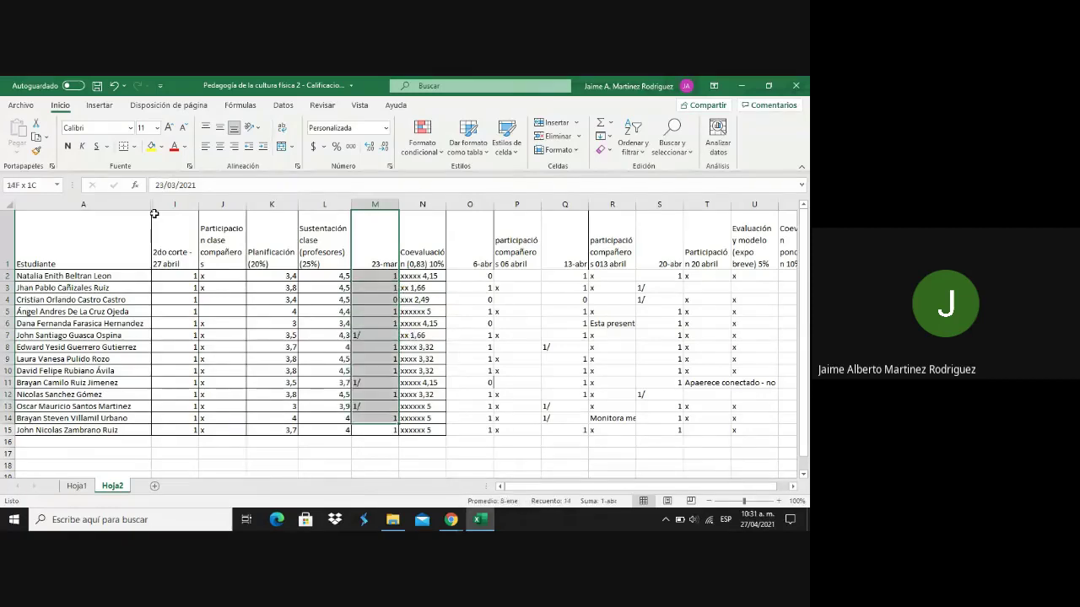
key(ctrl+shift+Up)
key(Down)
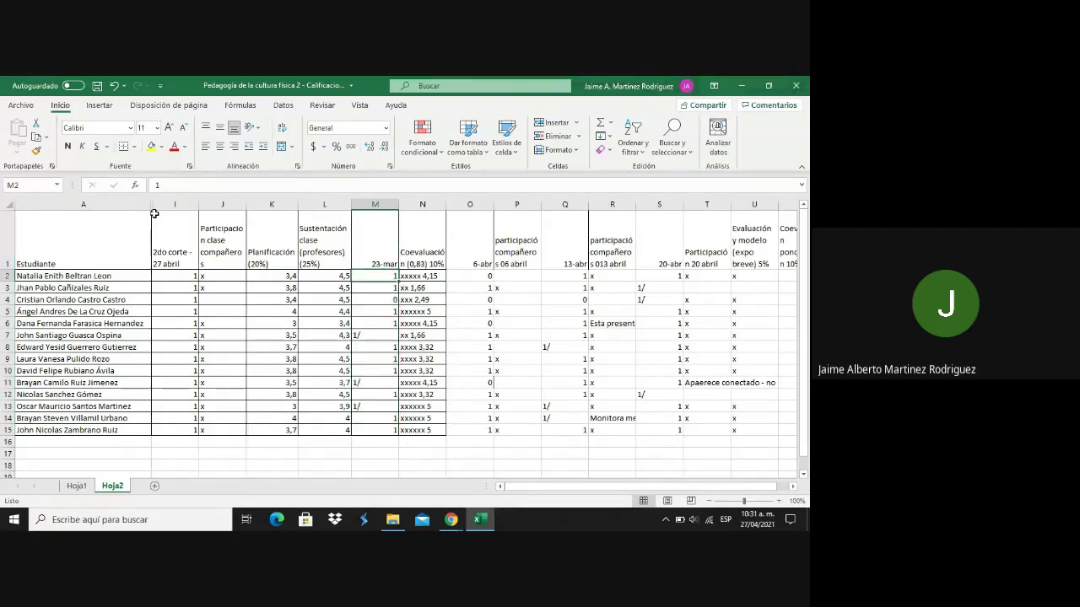
key(shift+Down)
key(shift+Down)
key(shift+Down)
key(shift+Down)
key(shift+Down)
key(shift+Down)
key(shift+Down)
key(shift+Down)
key(shift+Down)
key(shift+Down)
key(shift+Down)
key(shift+Down)
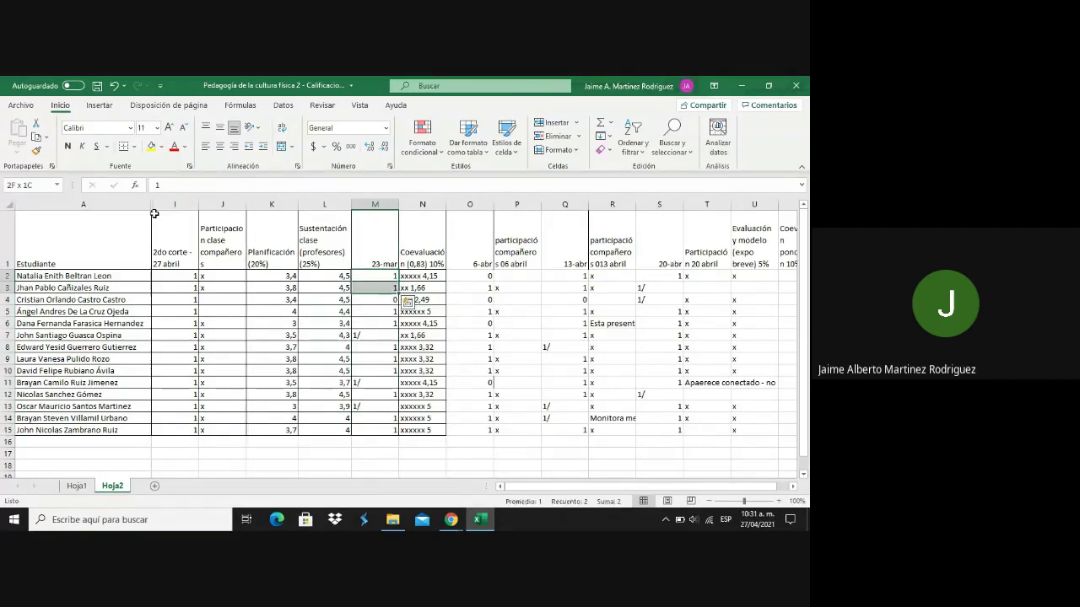
key(shift+Down)
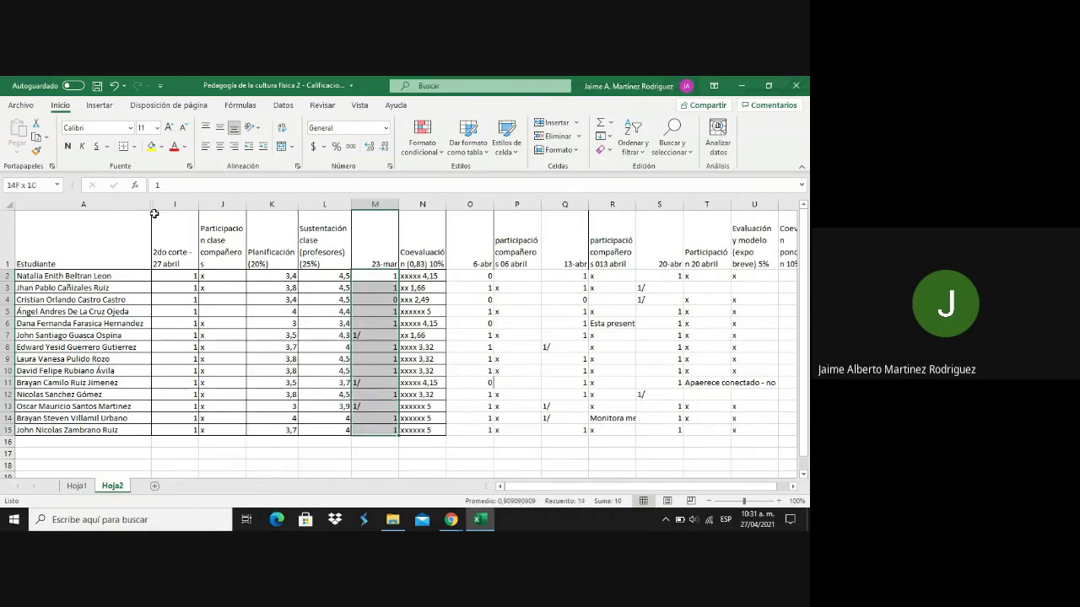
key(shift+Up)
key(shift+Up)
key(shift+Up)
key(shift+Up)
key(shift+Up)
key(shift+Up)
key(shift+Up)
key(shift+Up)
key(shift+Up)
key(shift+Up)
key(shift+Up)
key(shift+Up)
key(shift+Up)
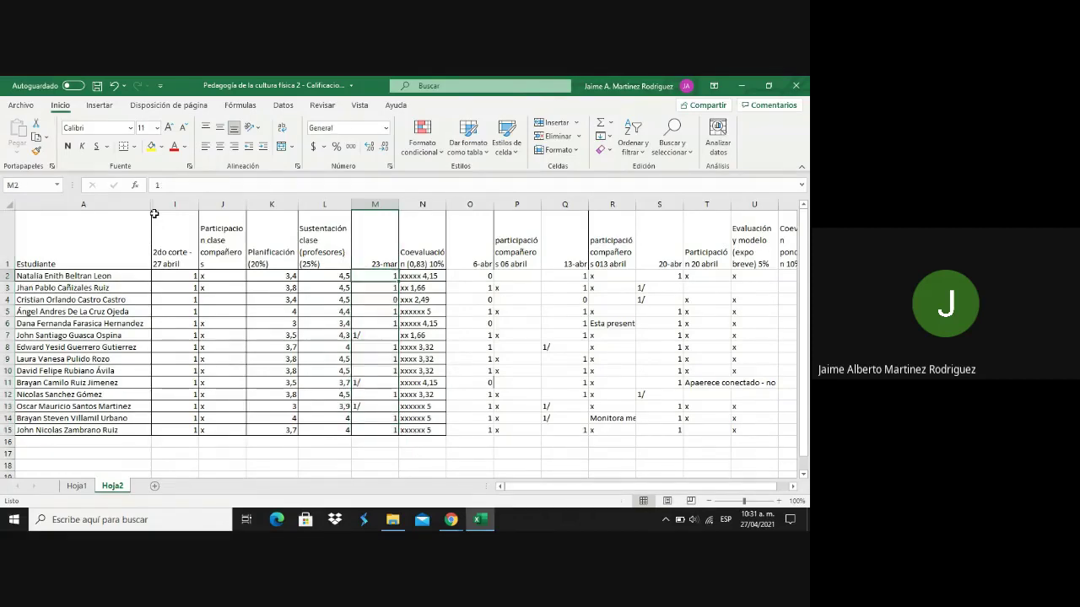
key(shift+Down)
key(ctrl+shift+Down)
key(ctrl+shift+Up)
key(ctrl+shift+Up)
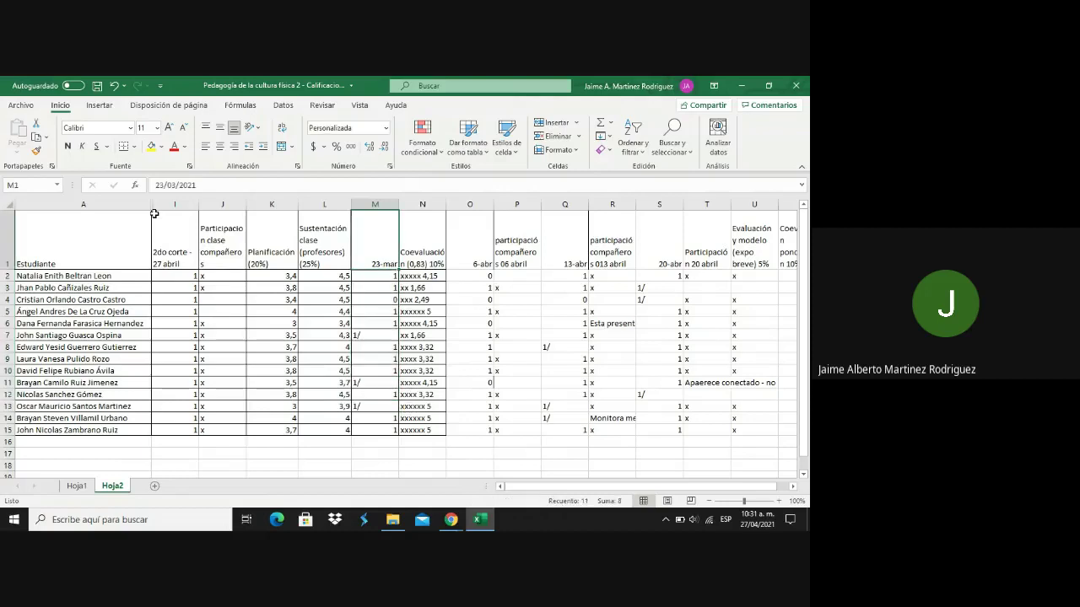
Check the 23-mar attendance entries one by one from row 2 to row 7 in column M.
key(shift+Down)
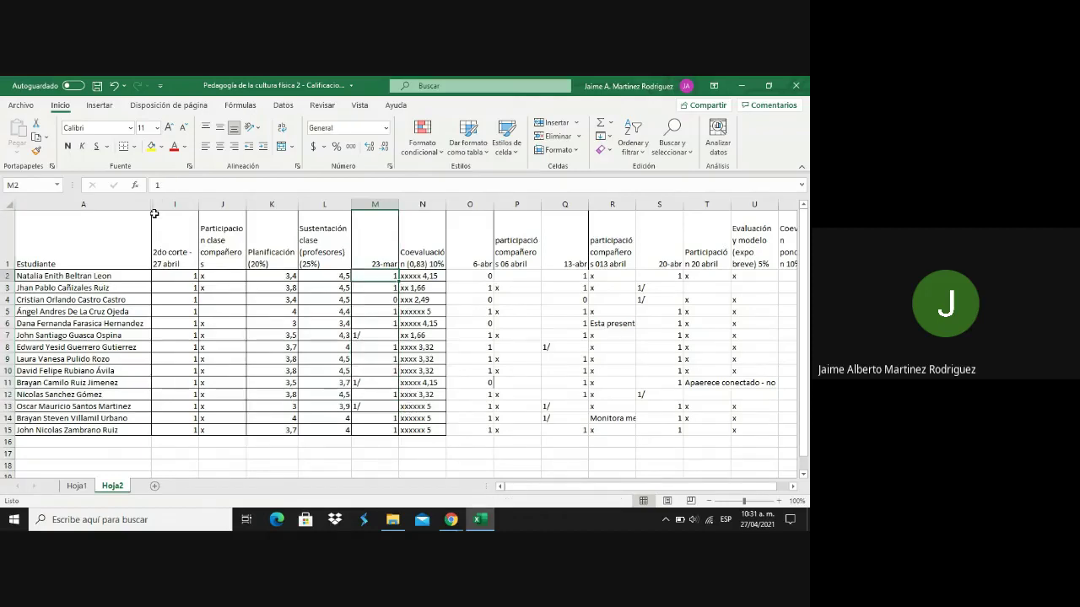
key(Down)
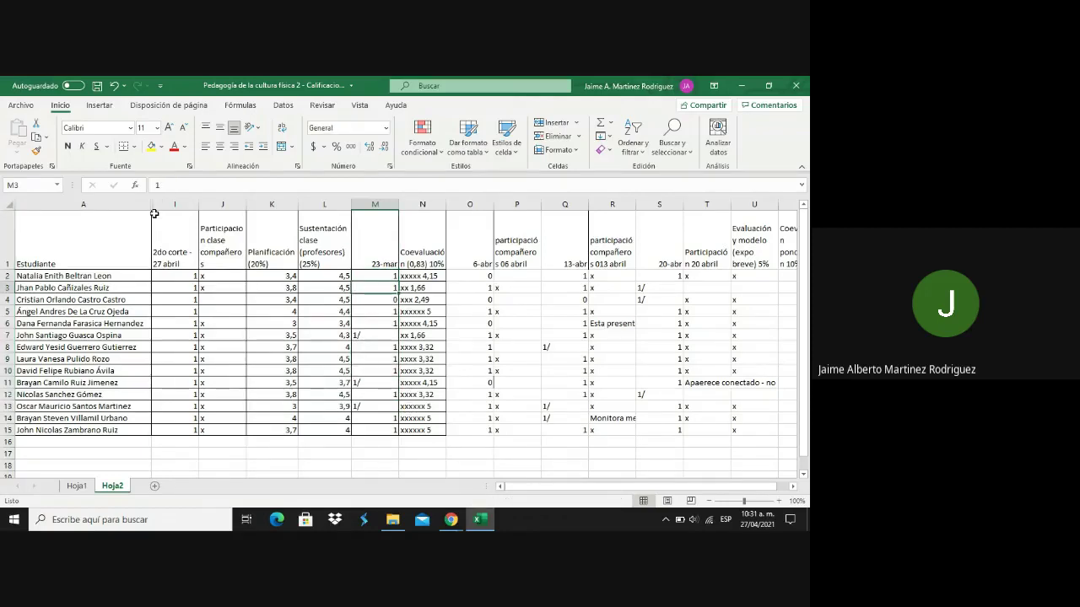
key(Down)
key(Down)
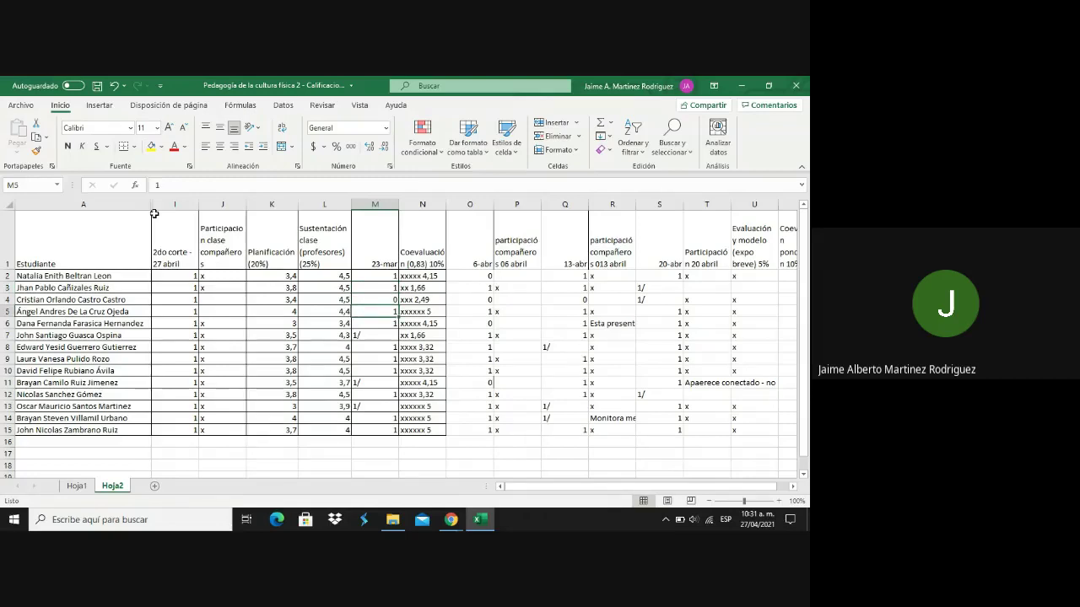
key(Down)
key(Down)
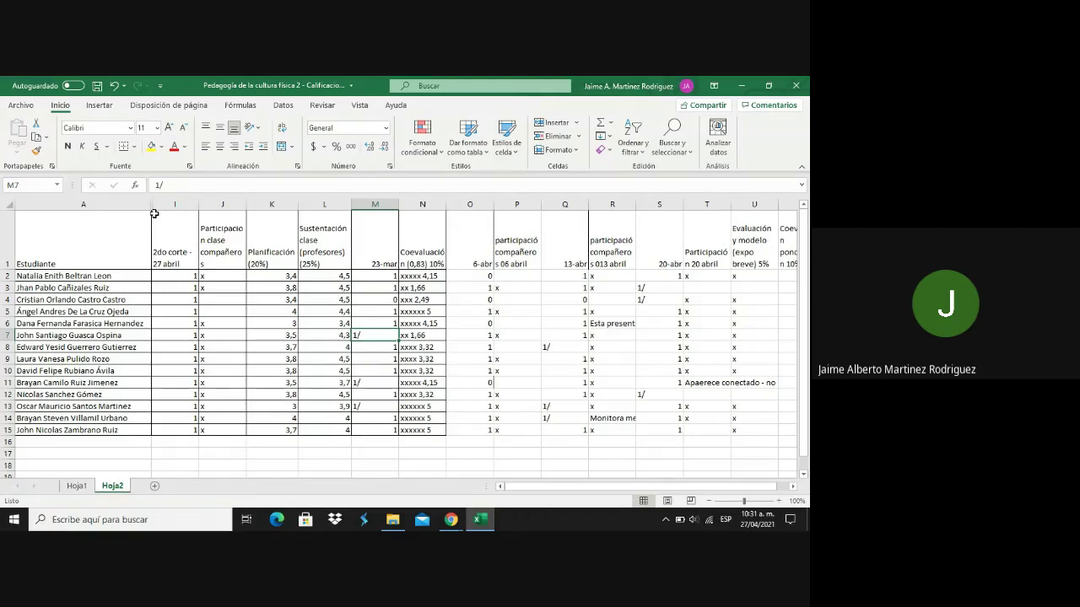
key(Up)
key(Up)
key(Up)
key(Up)
key(Up)
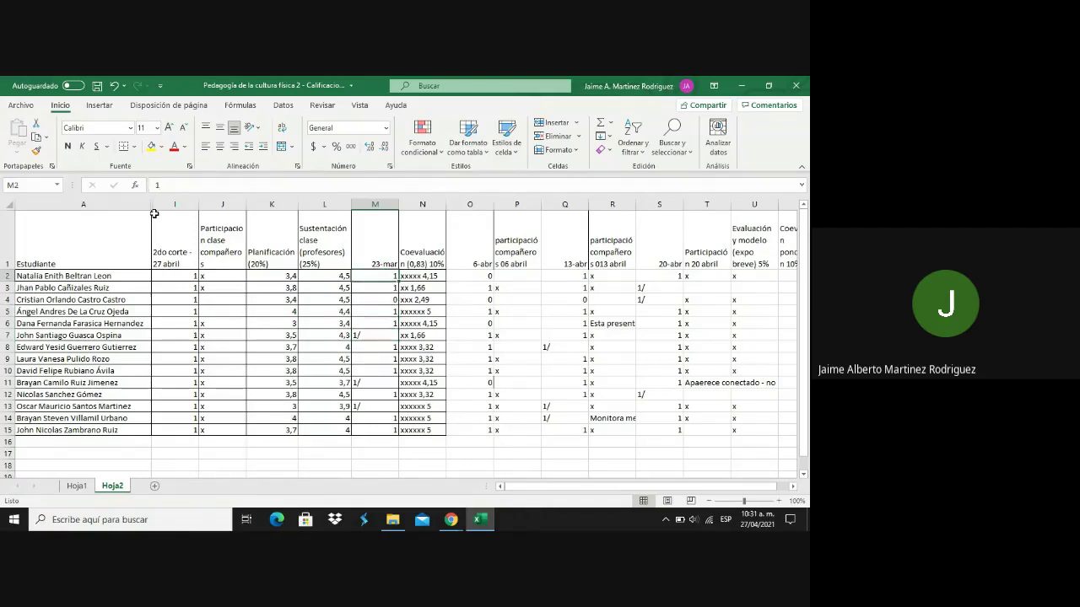
Glance at the Coevaluación entry in row 2 and select the 23-mar attendance range M2:M15 for review.
key(Right)
key(Right)
key(Left)
key(Left)
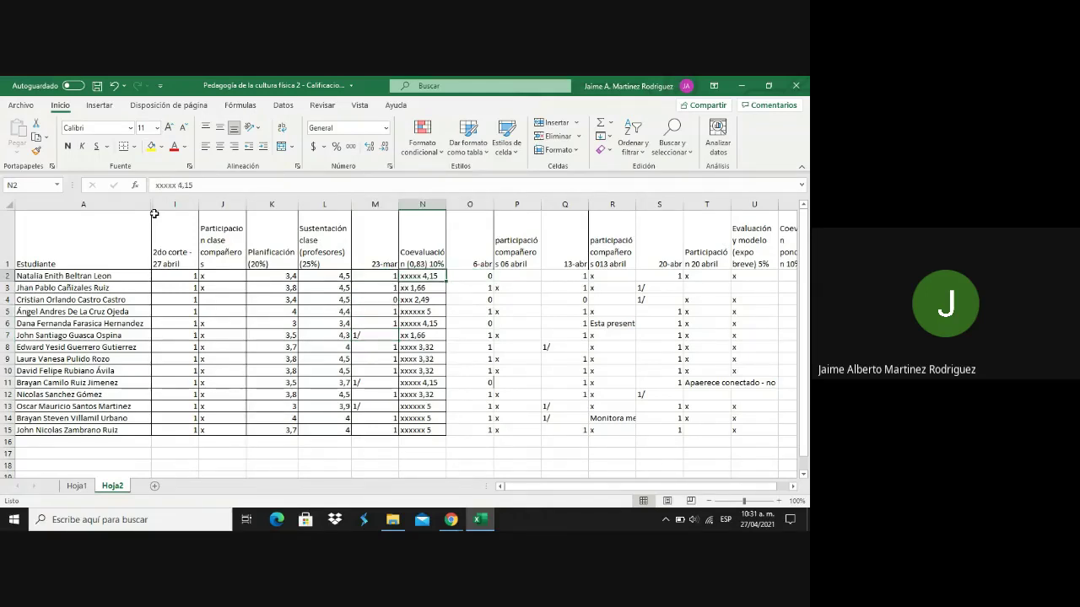
key(shift+Down)
key(shift+Down)
key(shift+Down)
key(shift+Down)
key(shift+Down)
key(shift+Down)
key(shift+Down)
key(shift+Down)
key(shift+Down)
key(shift+Down)
key(shift+Down)
key(shift+Down)
key(shift+Down)
key(shift+Down)
key(shift+Down)
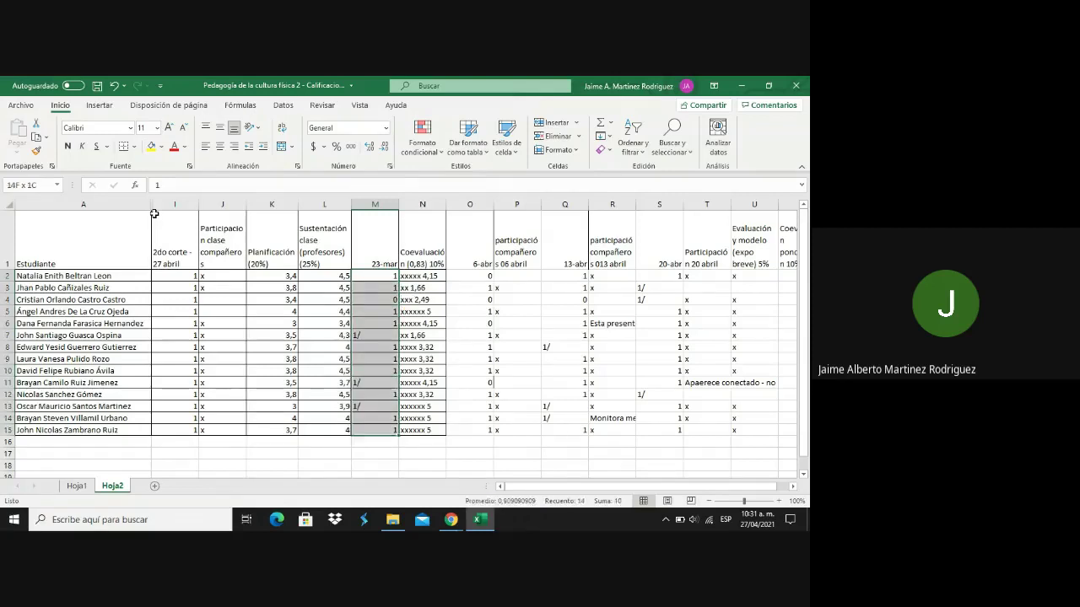
key(Up)
key(Down)
key(shift+Down)
key(shift+Down)
key(shift+Down)
key(shift+Down)
key(shift+Down)
key(shift+Down)
key(shift+Down)
key(shift+Down)
key(shift+Down)
key(shift+Down)
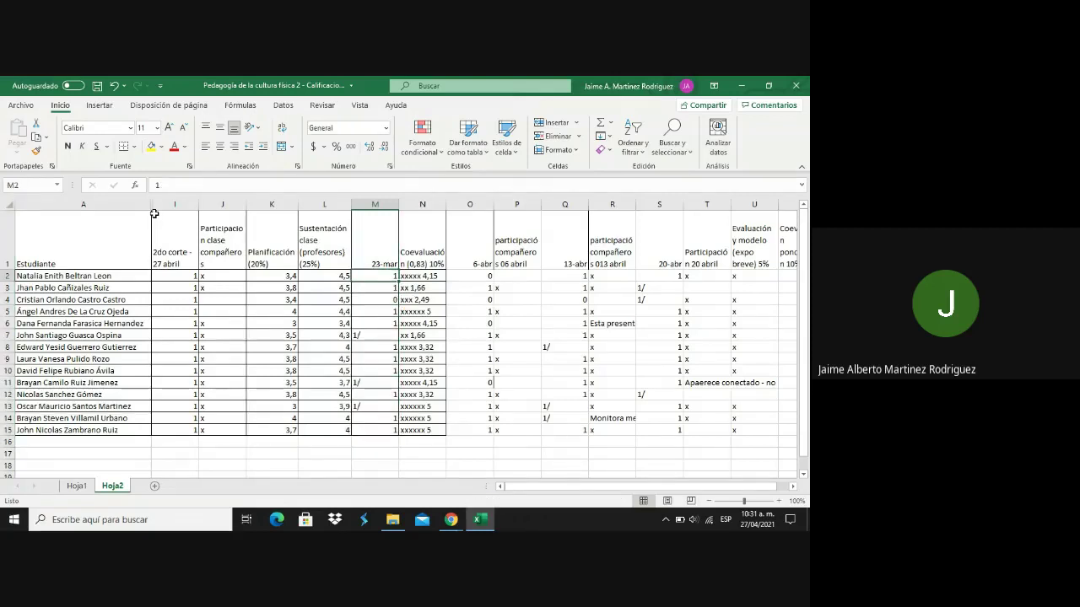
key(shift+Down)
key(shift+Down)
key(shift+Down)
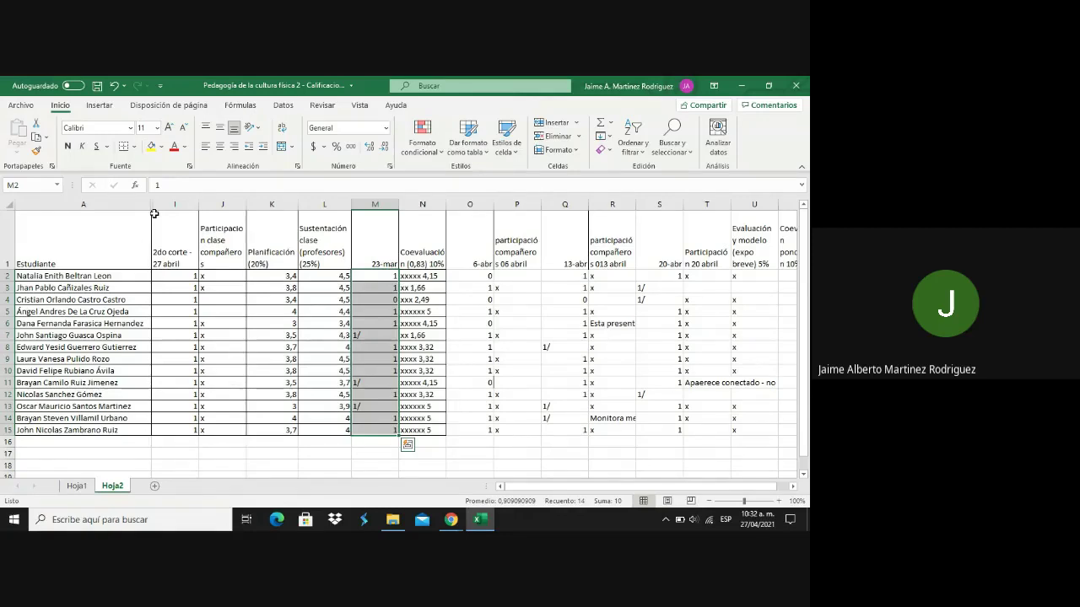
Highlight the 6-abr attendance entries in column O, starting at row 2, to review them.
key(Right)
key(Right)
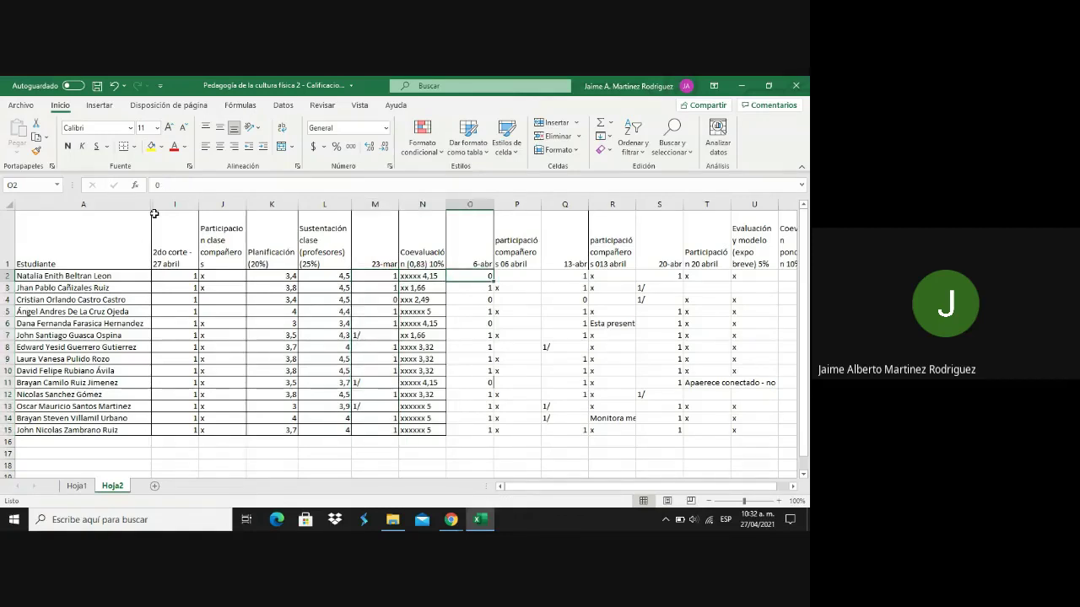
key(shift+Down)
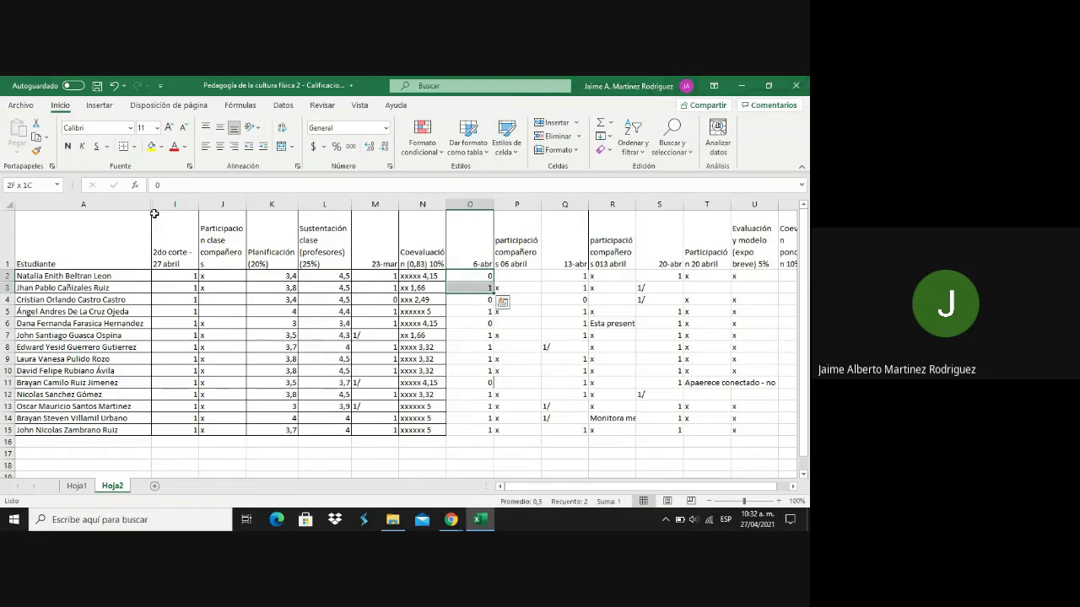
key(ctrl+shift+Down)
Highlight the 13-abr attendance entries Q2:Q14 to review them, ending on the column's header.
key(Right)
key(Right)
key(Right)
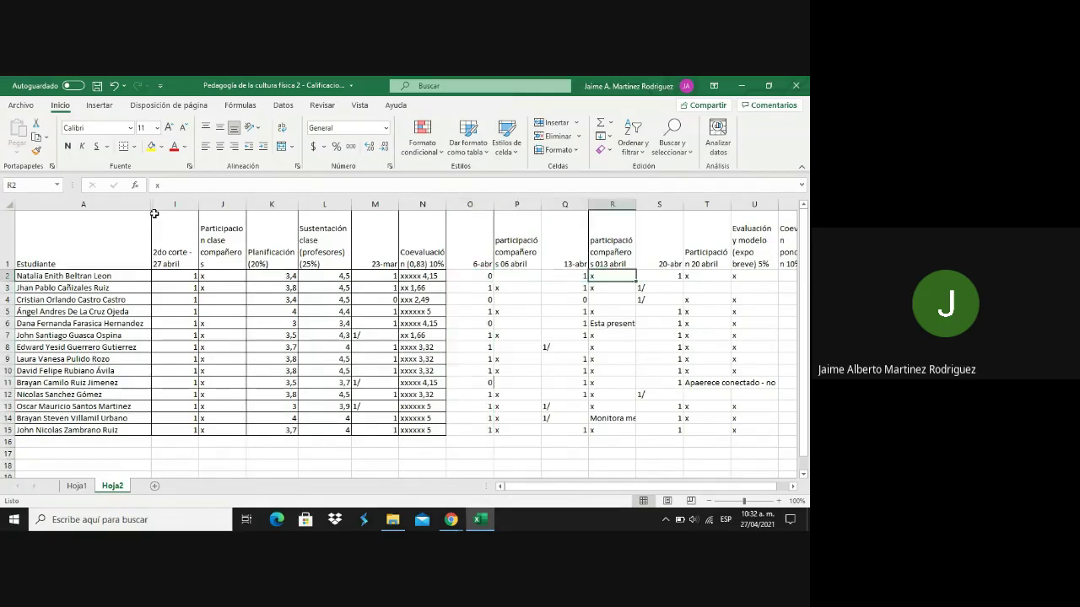
key(Left)
key(shift+Down)
key(shift+Down)
key(shift+Down)
key(shift+Down)
key(shift+Down)
key(shift+Down)
key(shift+Down)
key(shift+Down)
key(shift+Down)
key(shift+Down)
key(shift+Down)
key(shift+Down)
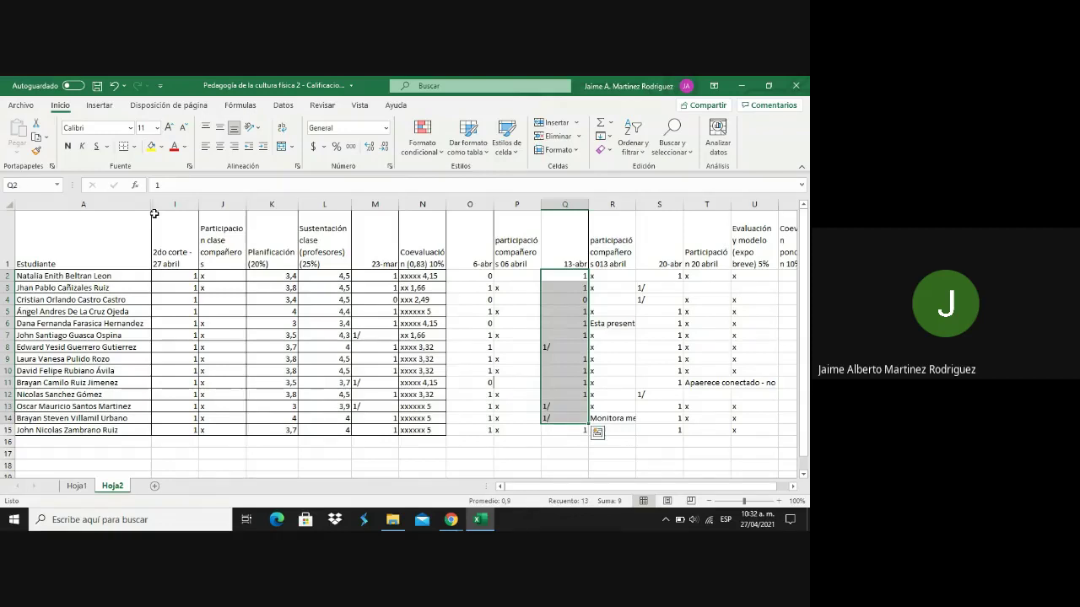
key(Up)
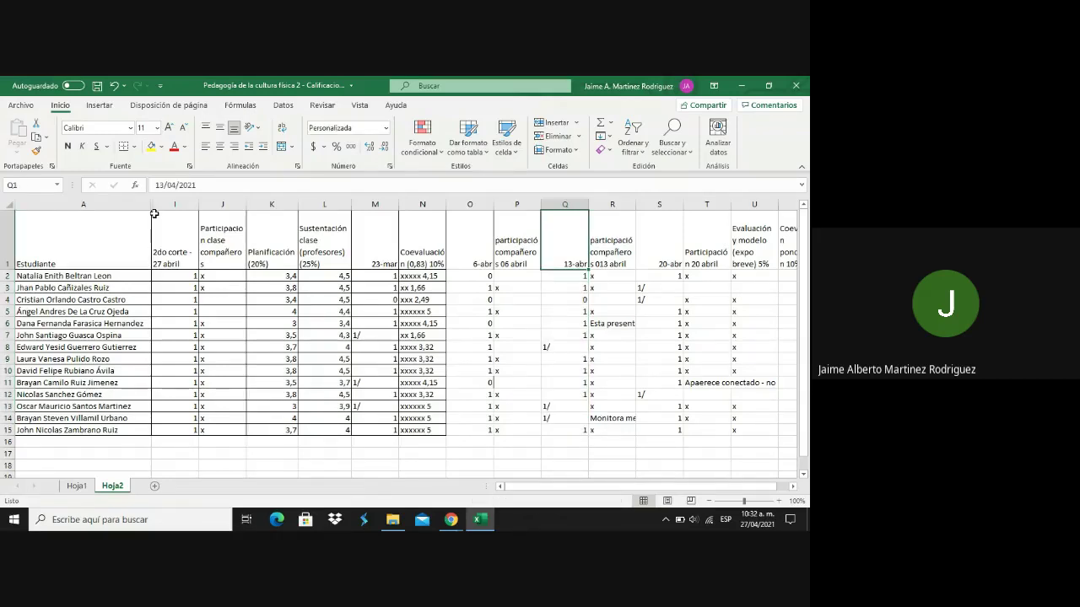
Select J2:J15 to review the class participation marks in the Participación clase compañeros column.
key(Left)
key(Left)
key(Left)
key(Left)
key(Left)
key(Left)
key(Left)
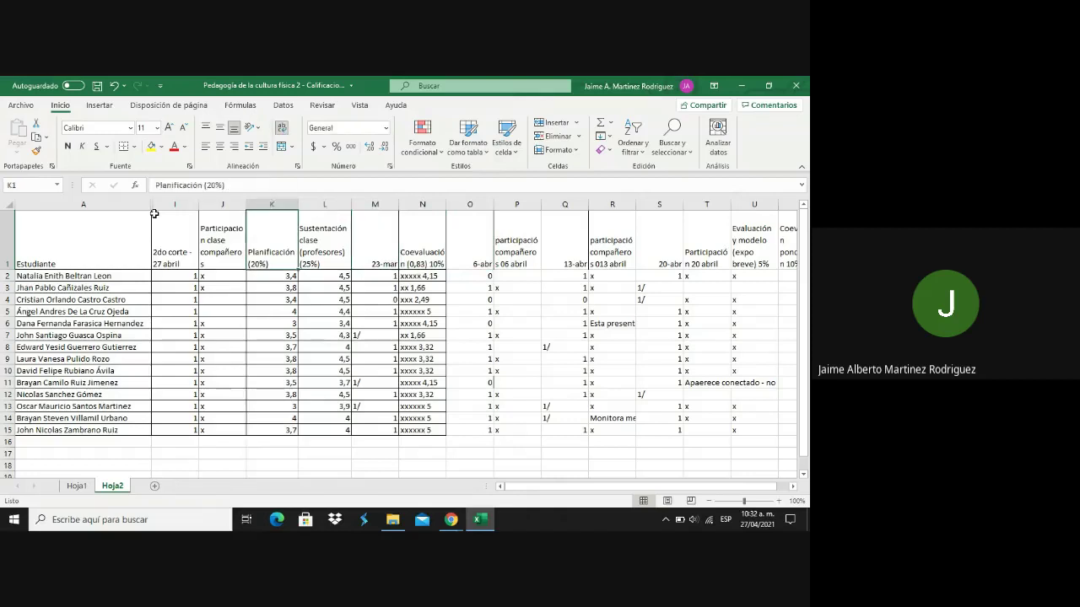
key(Down)
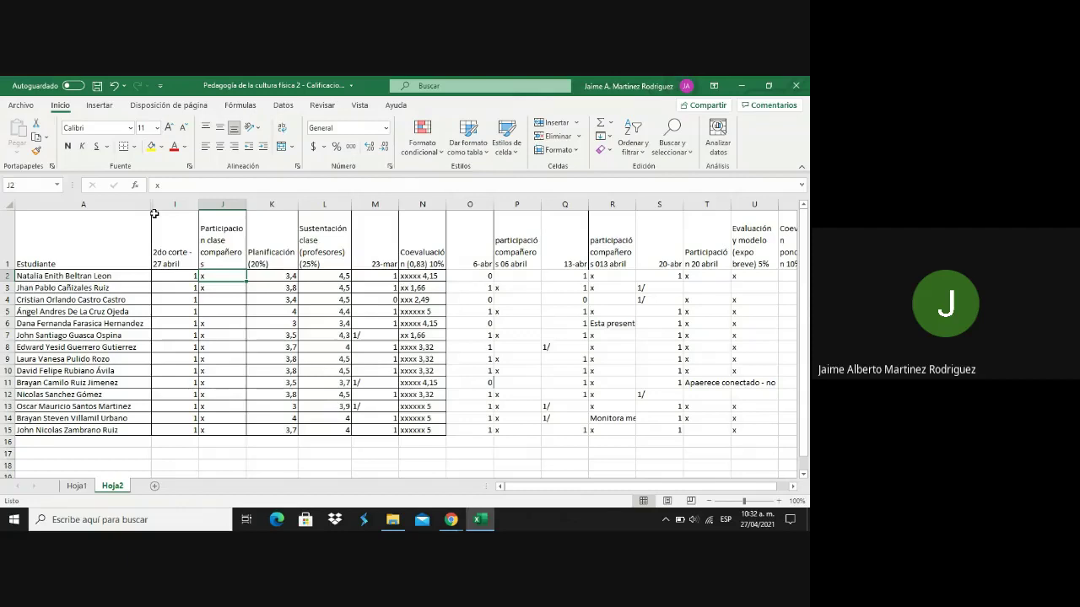
drag(222, 276, 222, 430)
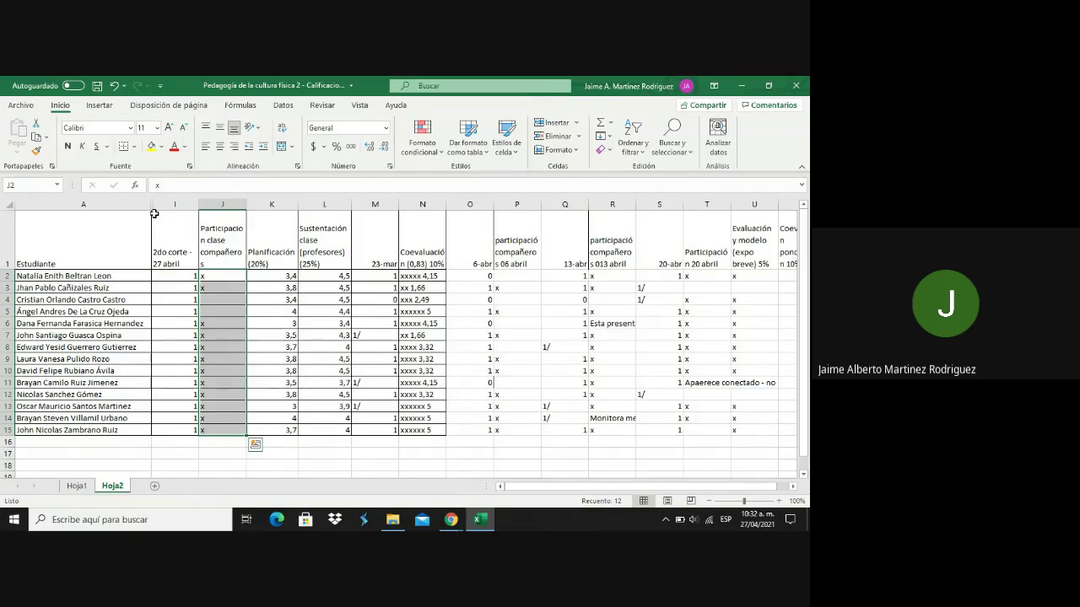
Examine the 06 abril participation entries in column P from row 2 to row 6.
key(Right)
key(Right)
key(Right)
key(Right)
key(Right)
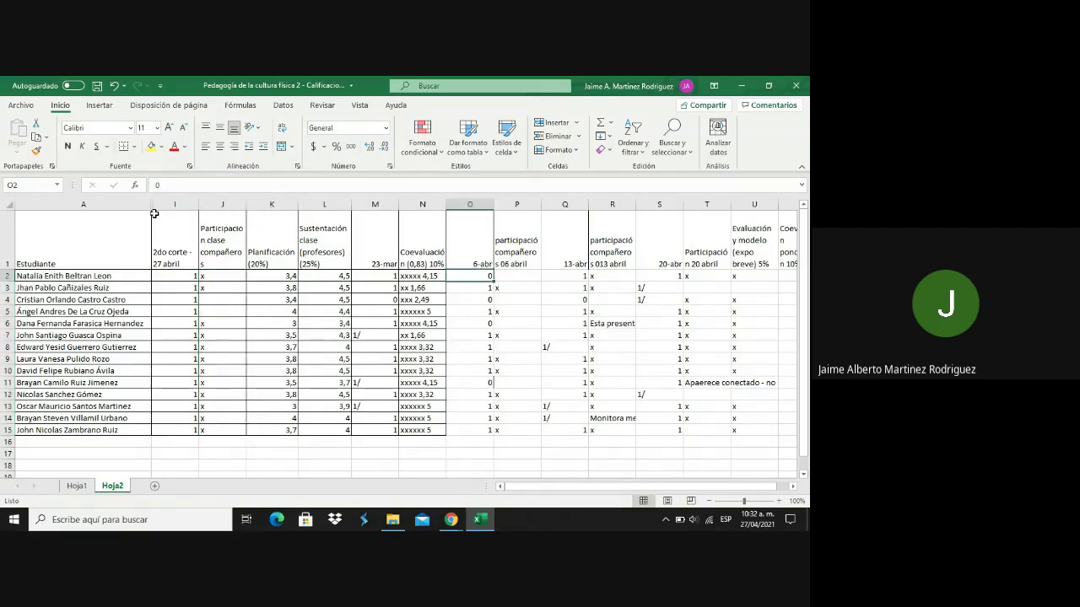
key(Right)
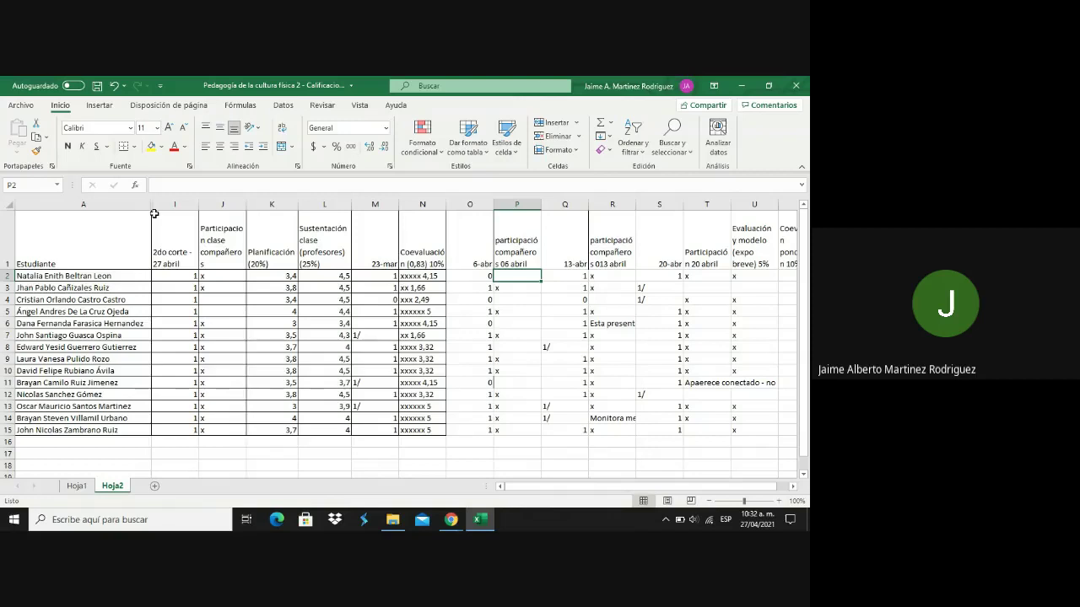
key(Down)
key(Down)
key(Down)
key(Down)
key(Down)
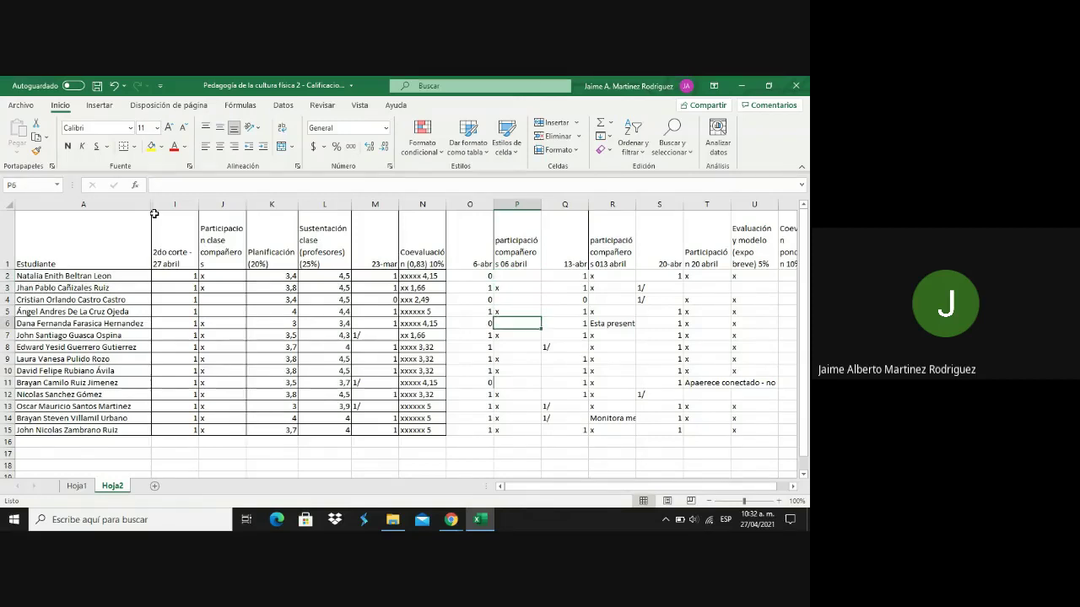
Read the written notes in cells R6 and R14 of the 13 abril participation column.
key(Right)
key(Right)
key(Up)
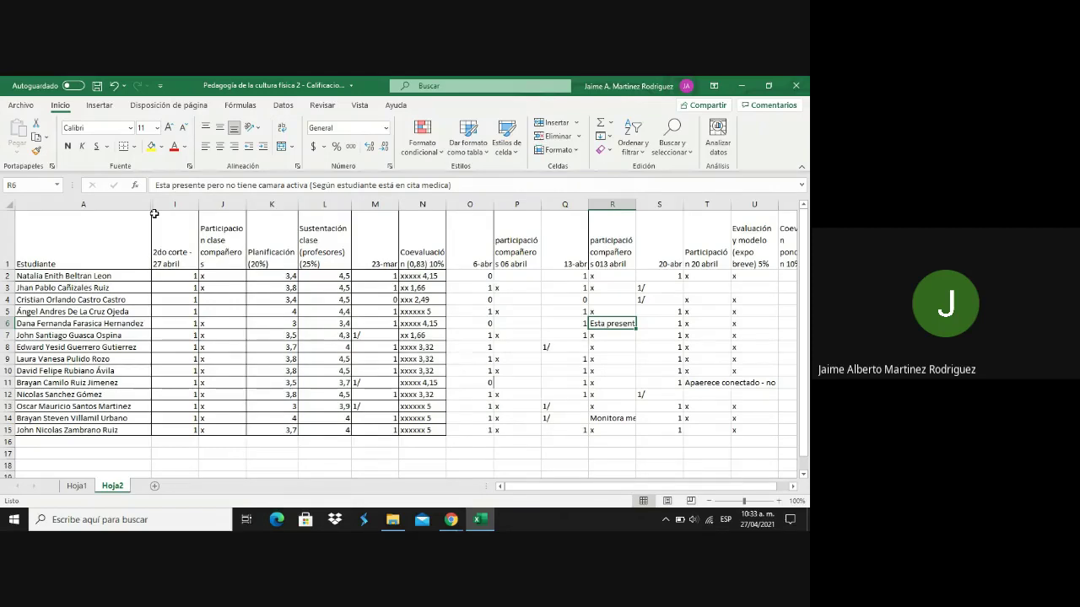
key(Down)
key(Down)
key(Down)
key(Down)
key(Down)
key(Down)
key(Down)
key(Down)
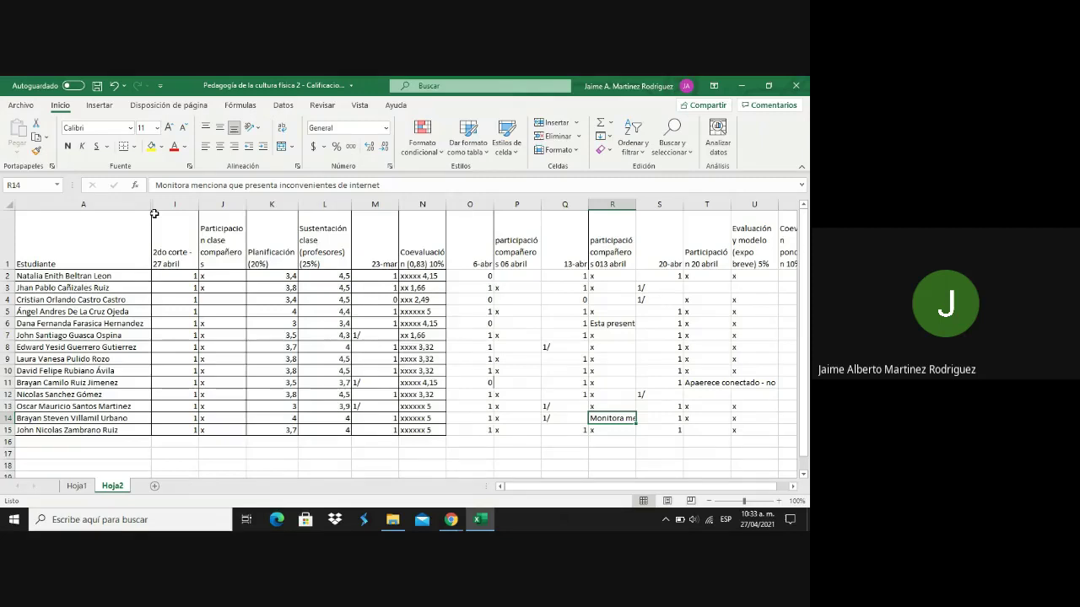
Read the written note in cell T11 of the Participación 20 abril column.
key(Right)
key(Right)
key(Up)
key(Up)
key(Up)
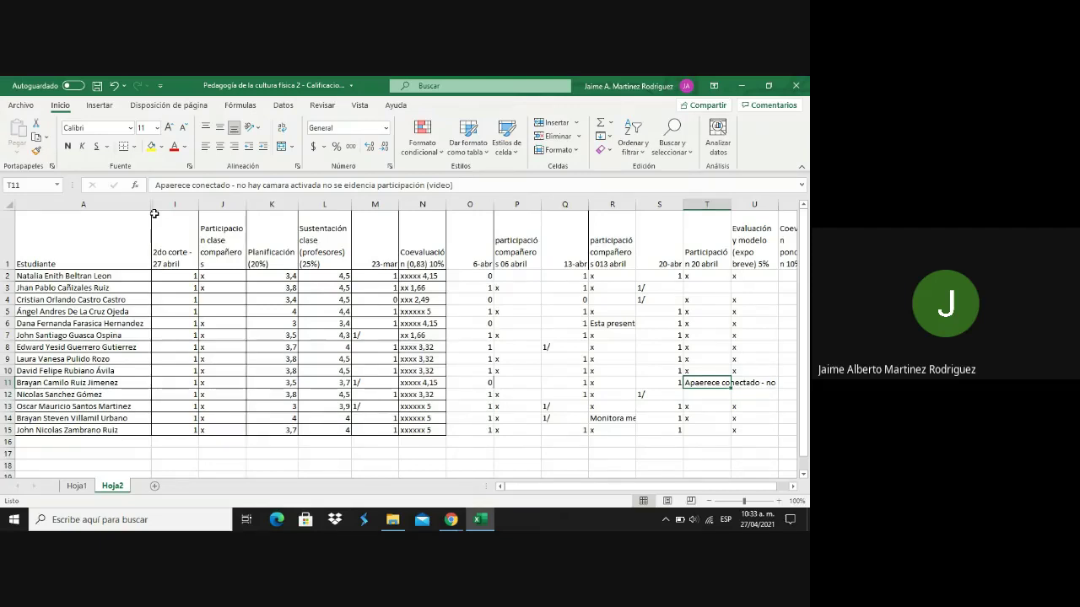
Check row 11's entries from Coevaluación ponderación 10% in column V back to the student's name in column A.
key(Right)
scroll(154, 214, right, 2)
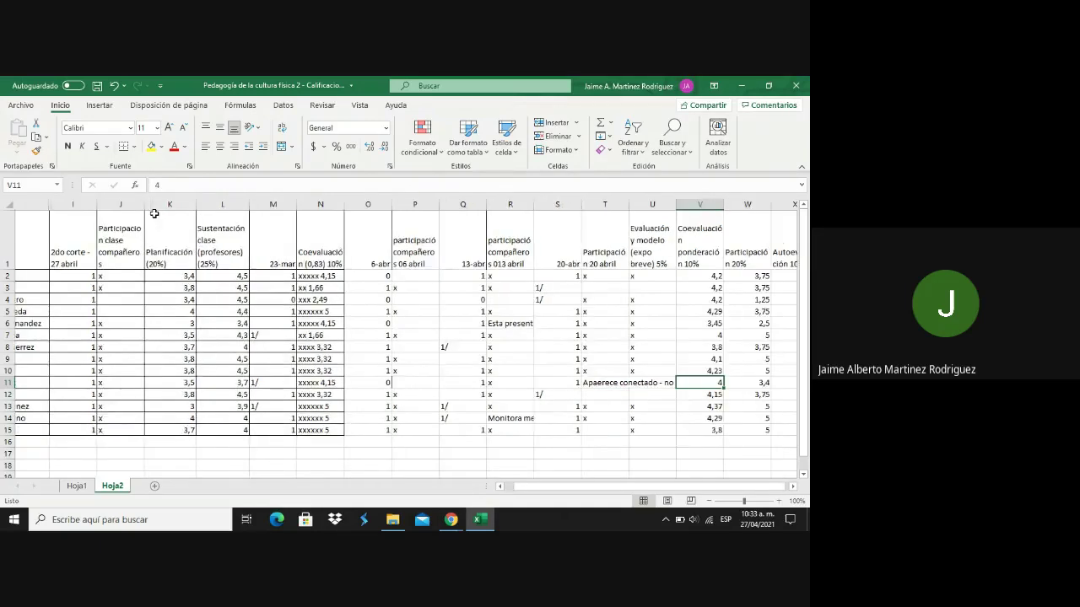
key(Left)
key(Left)
key(Left)
key(Left)
key(Left)
key(Left)
key(Left)
key(Left)
key(Left)
key(Left)
key(Left)
key(Left)
key(Left)
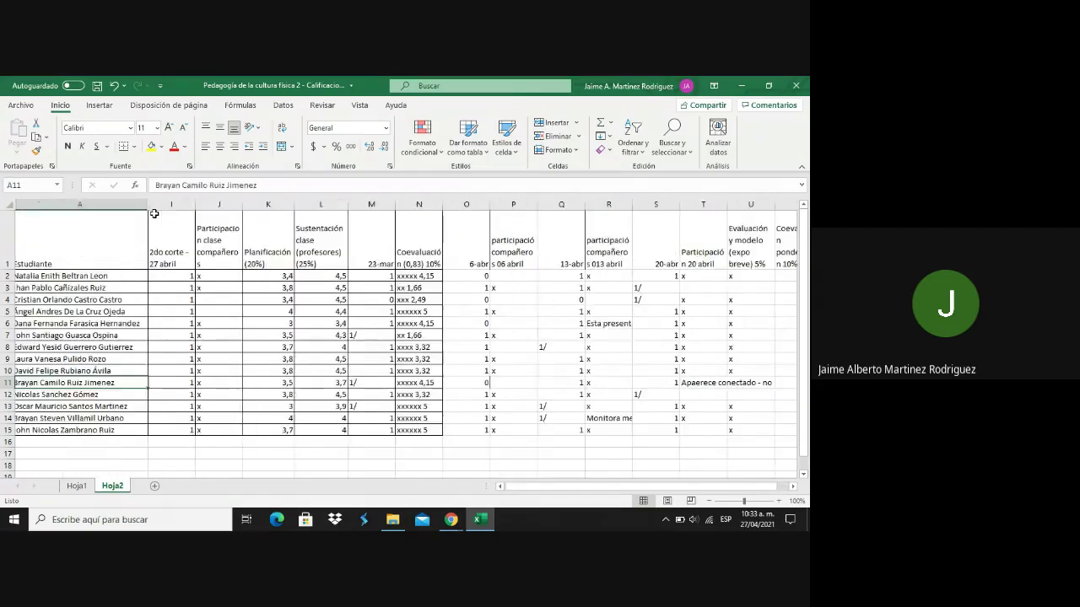
Review row 11's entries from column A to the 06 abril participation column, ending on the Planificación grade in K11.
key(Right)
key(Right)
key(Right)
key(Right)
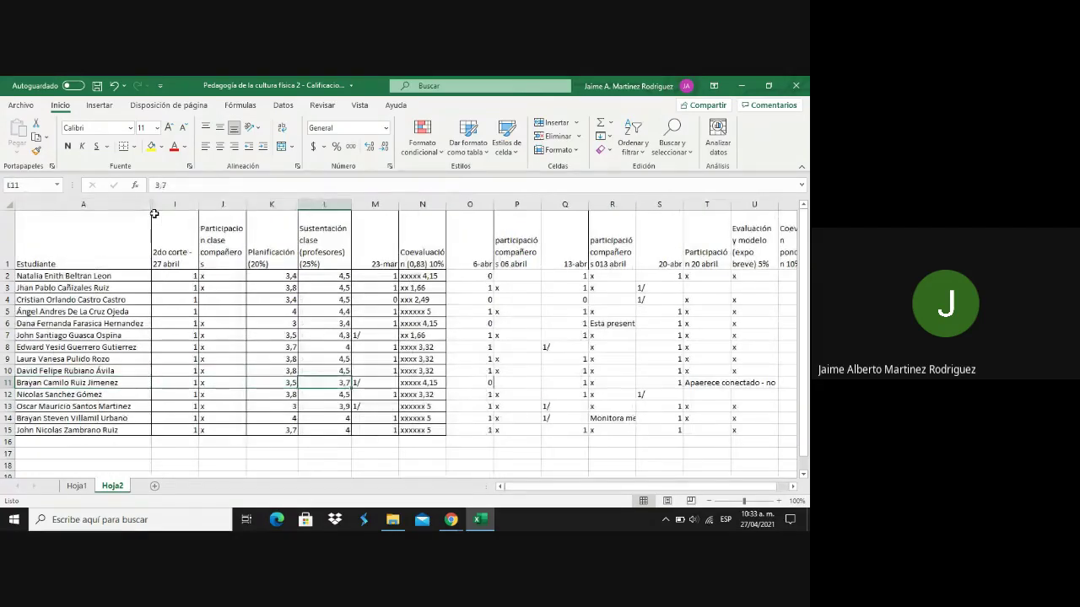
key(Right)
key(Right)
key(Right)
key(Right)
key(Left)
key(Left)
key(Left)
key(Left)
key(Left)
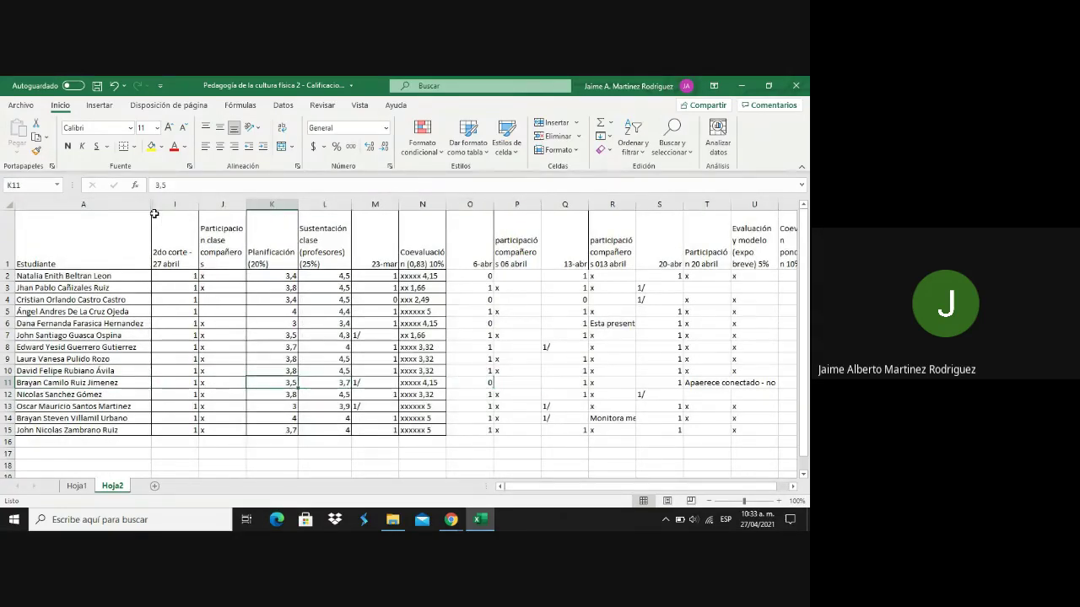
Review the headers for Planificación (20%), Sustentación clase (profesores) (25%) and Coevaluación (0,83) 10% in K1, L1 and N1.
key(Up)
key(Up)
key(Up)
key(Up)
key(Up)
key(Up)
key(Up)
key(Up)
key(Up)
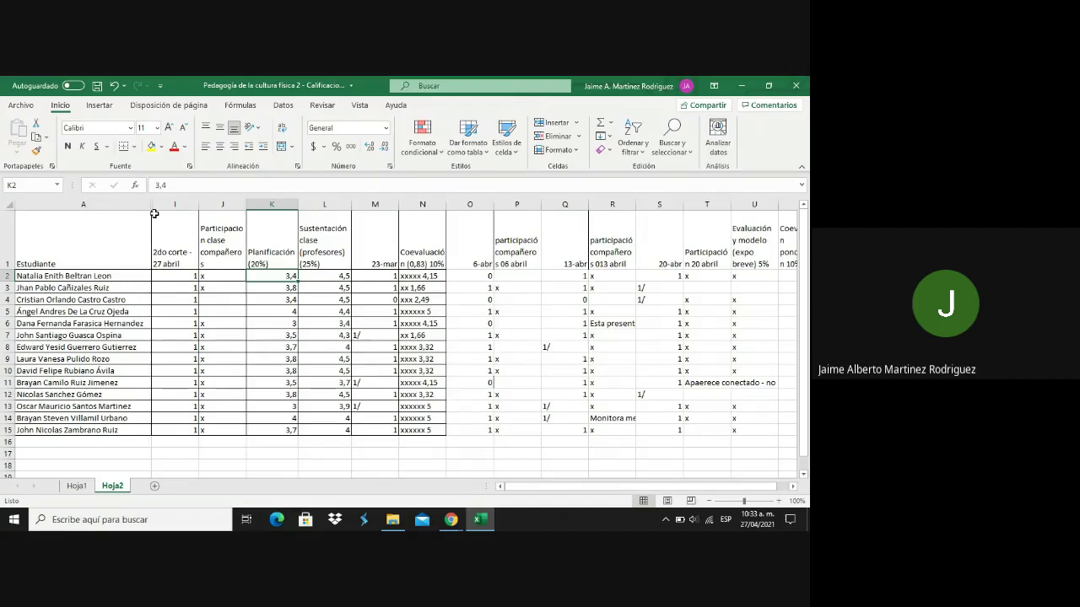
key(Up)
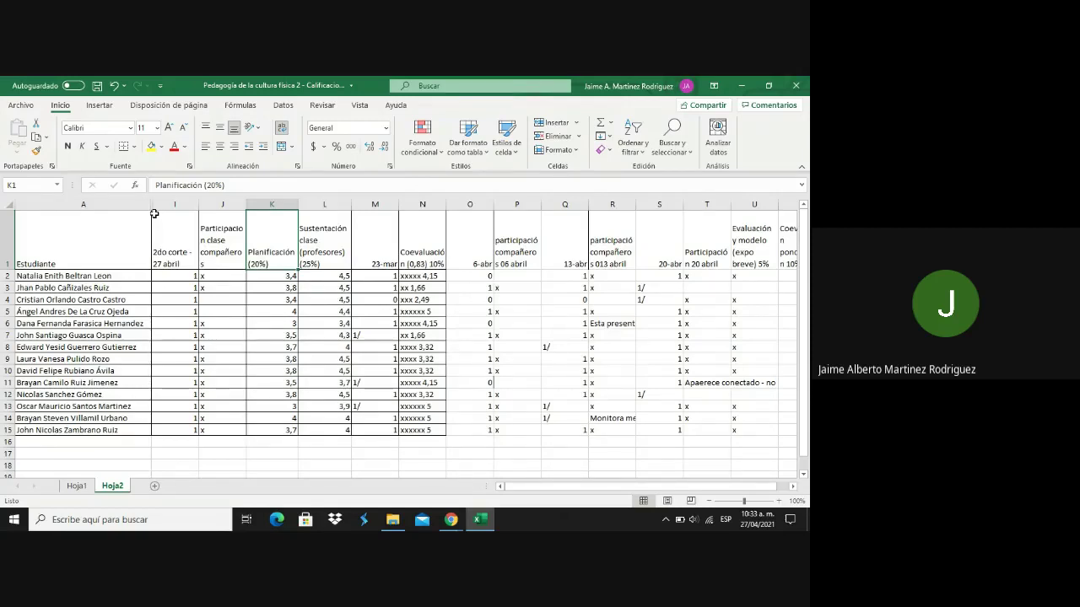
key(Right)
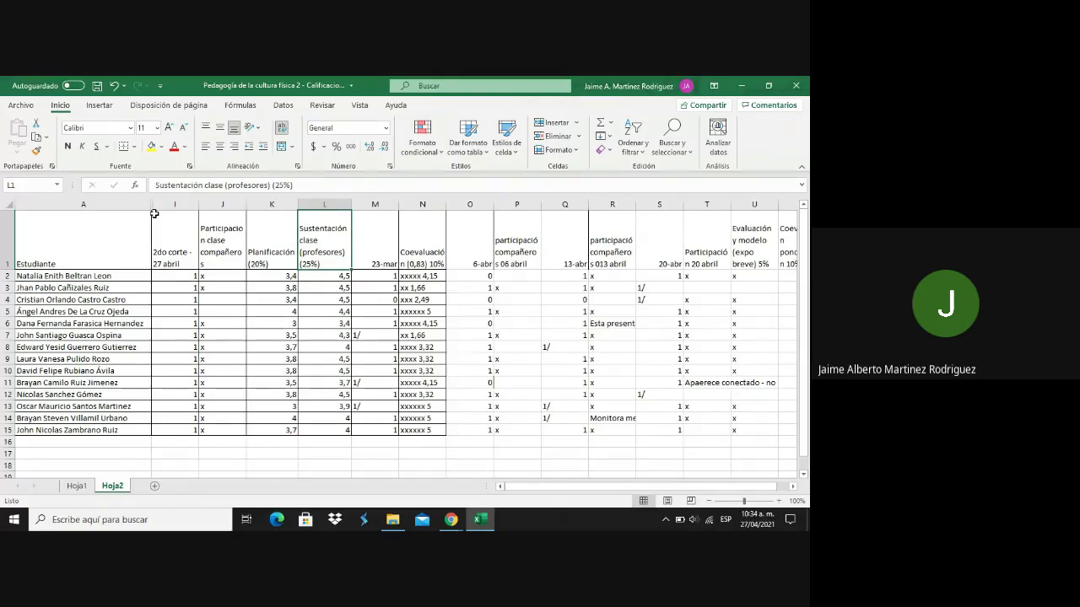
key(Right)
key(Right)
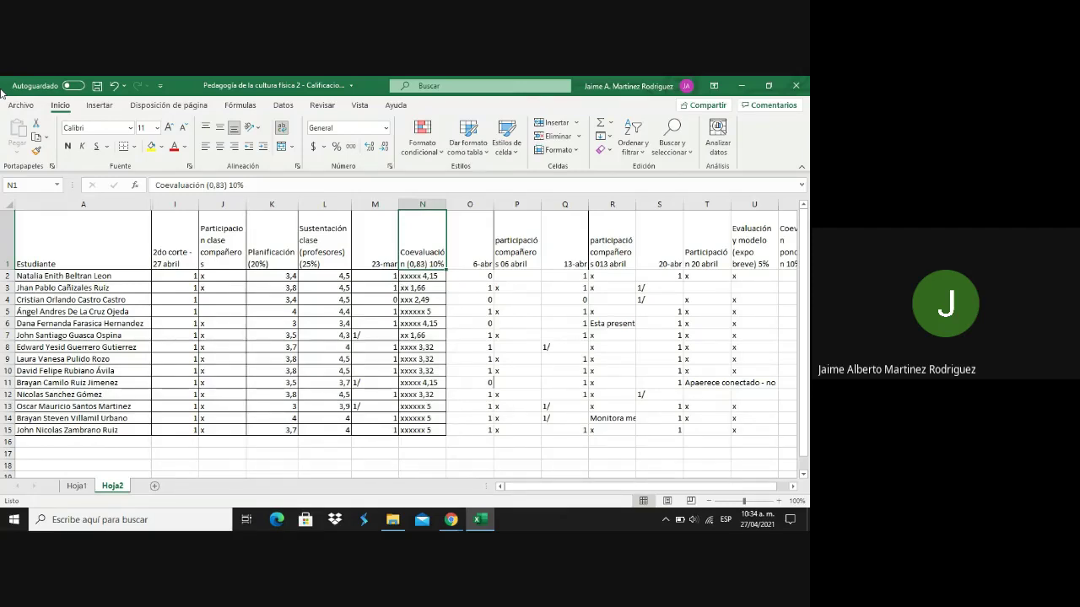
Go through the Coevaluación 10% entries in column N down to row 13, ending back on the header N1.
key(Down)
key(Down)
key(Down)
key(Down)
key(Down)
key(Down)
key(Down)
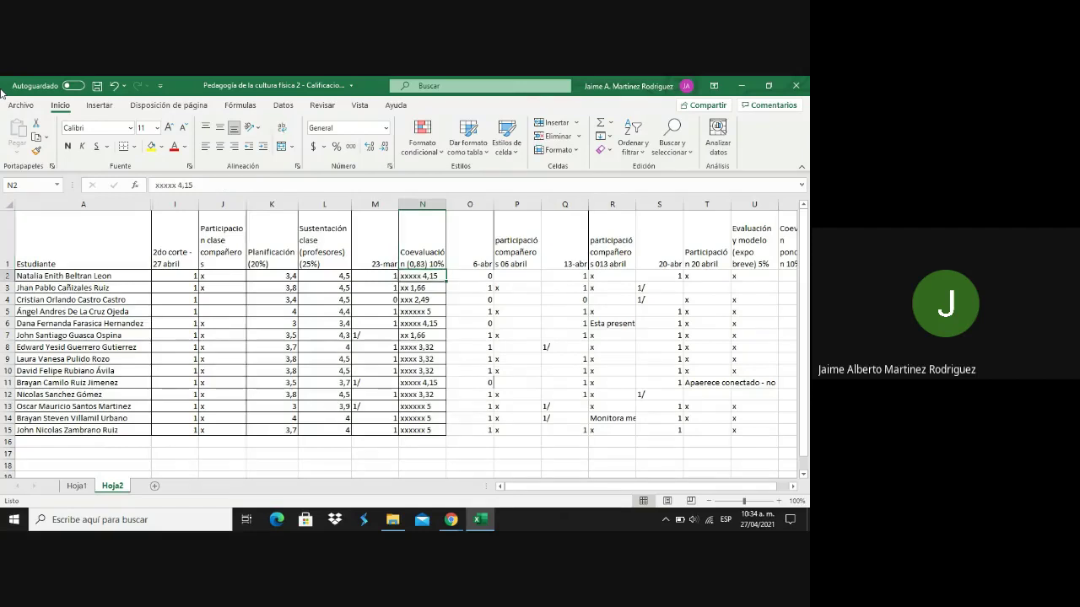
key(Down)
key(Down)
key(Down)
key(Down)
key(Down)
key(Down)
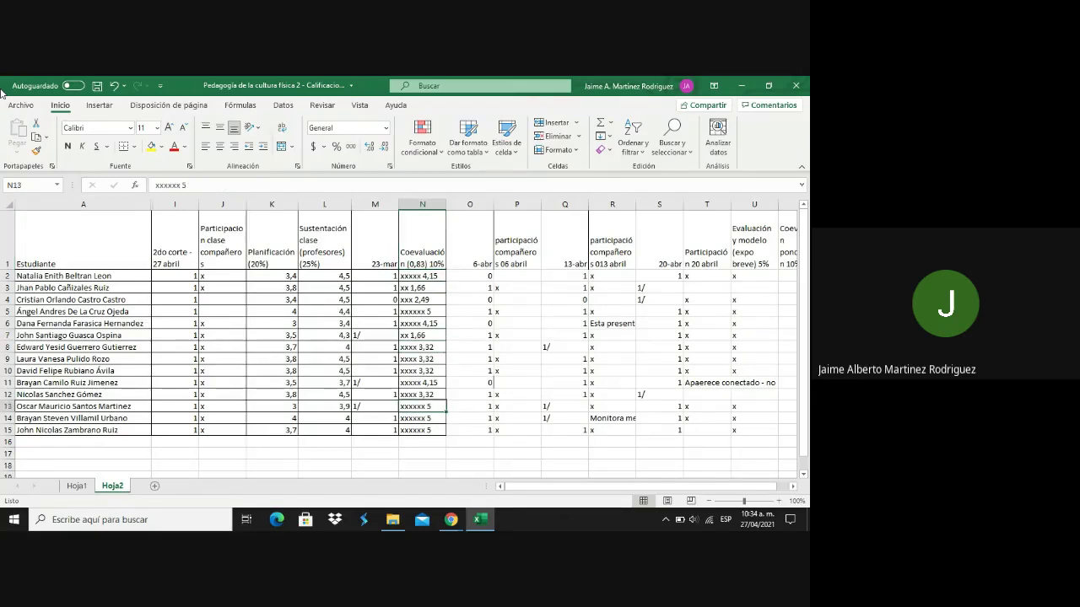
key(Up)
key(Up)
key(Up)
key(Up)
key(Up)
key(Up)
key(Up)
key(Up)
key(Up)
key(Up)
key(Up)
key(Up)
key(Up)
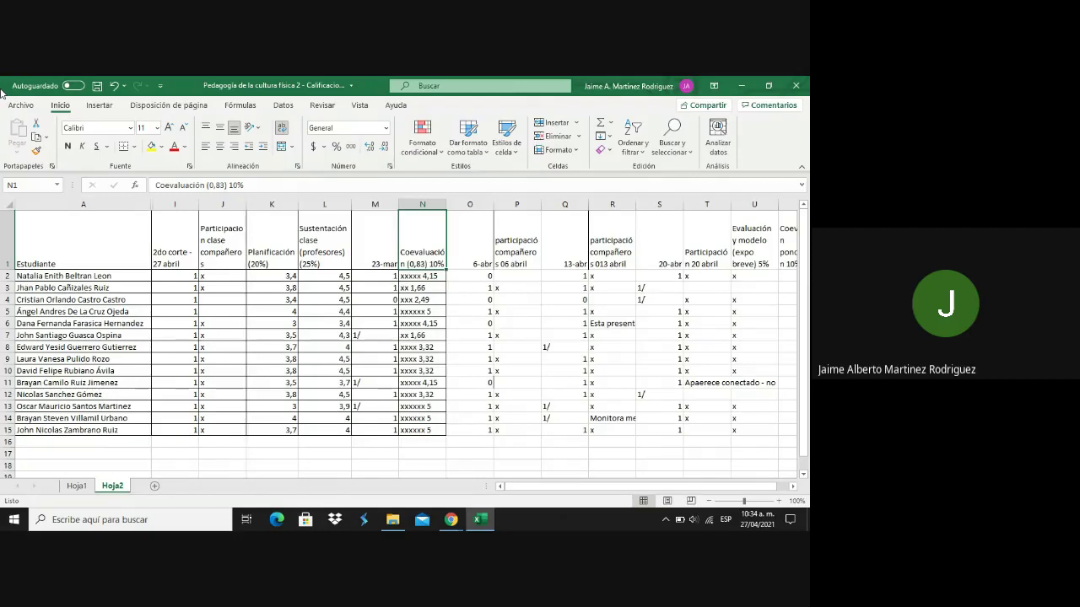
Review the header row from column N across to Evaluación y modelo (expo breve) 5% in U1.
key(Right)
key(Right)
key(Right)
key(Right)
key(Right)
key(Right)
key(Right)
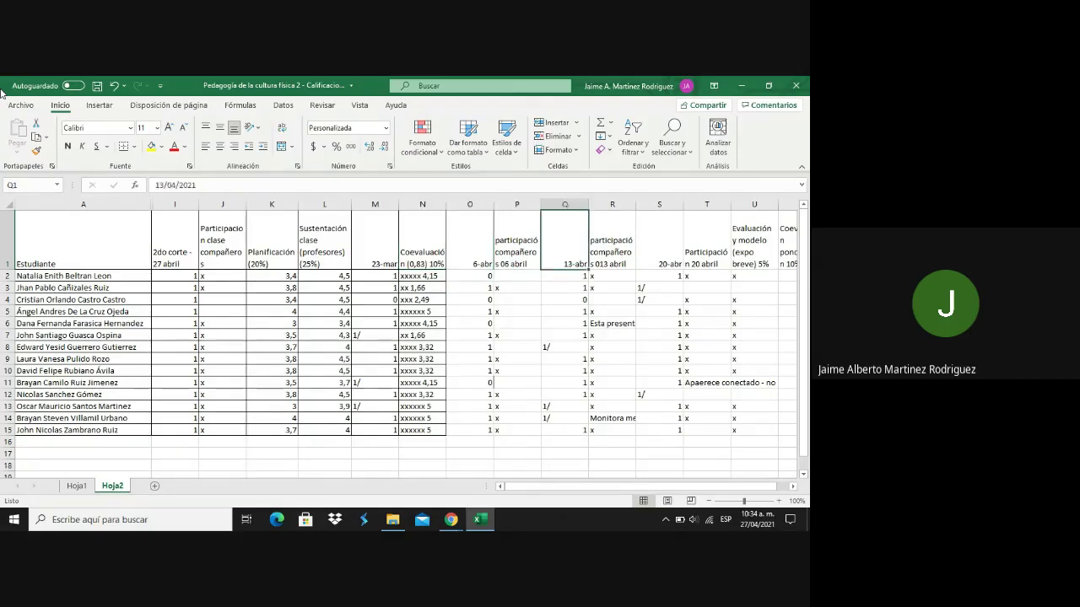
key(Right)
key(Left)
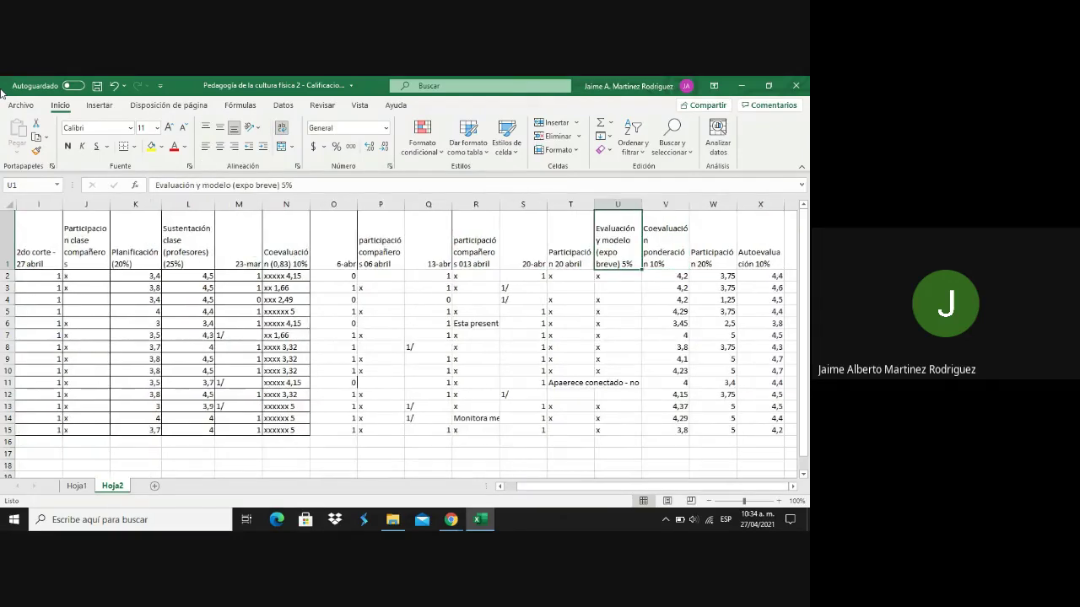
Go through the Evaluación y modelo (expo breve) marks in column U, ending on U2.
key(shift+Down)
key(shift+Up)
key(Down)
key(Down)
key(Down)
key(Down)
key(Down)
key(Down)
key(Down)
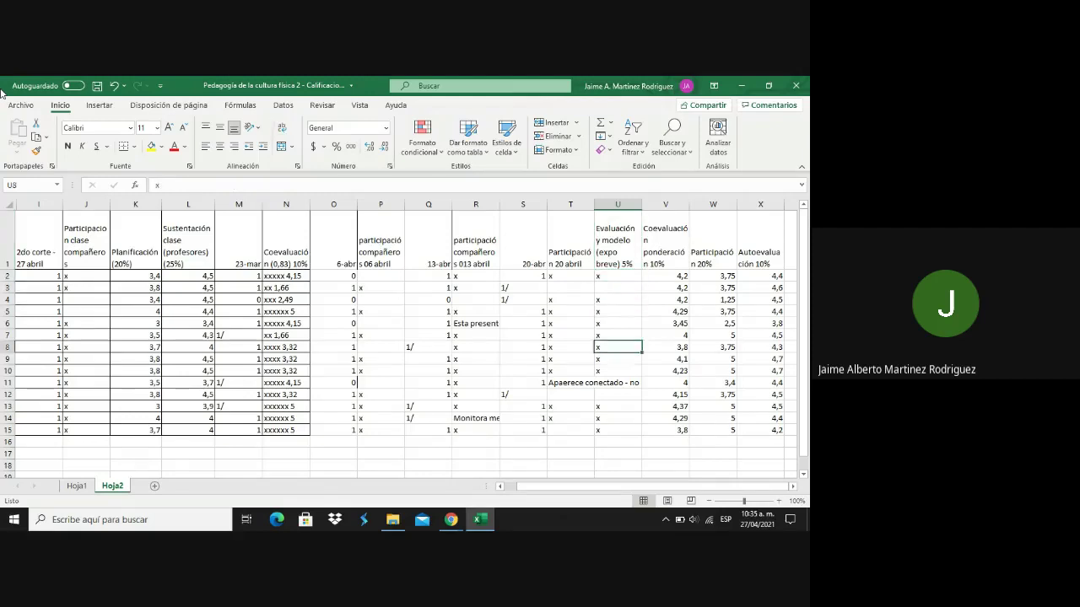
key(Down)
key(Down)
key(Up)
key(Up)
key(Up)
key(Up)
key(Up)
key(Up)
key(Up)
key(Up)
key(Up)
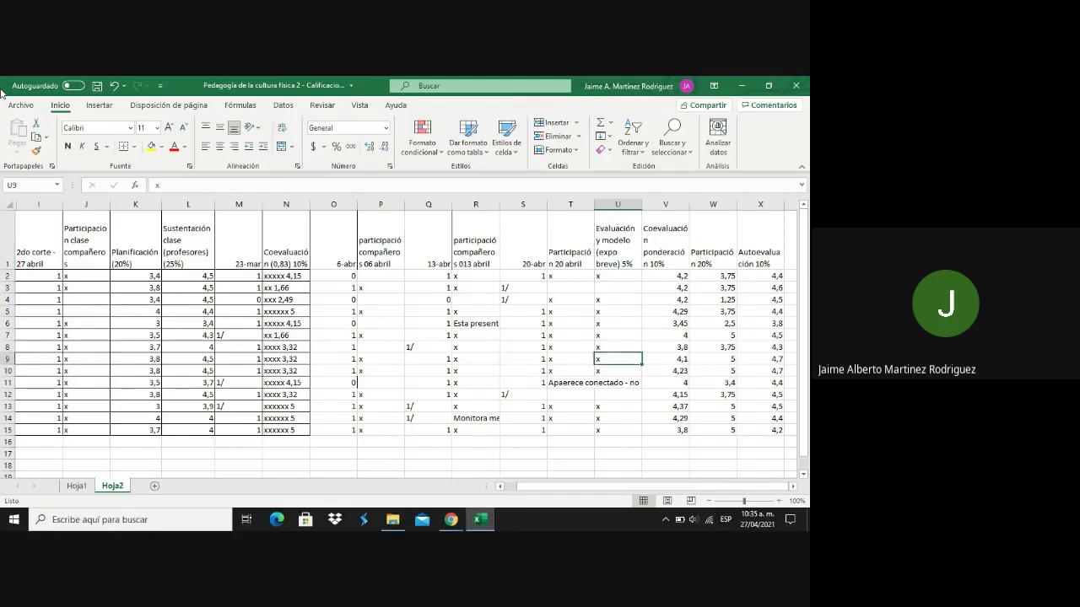
key(Down)
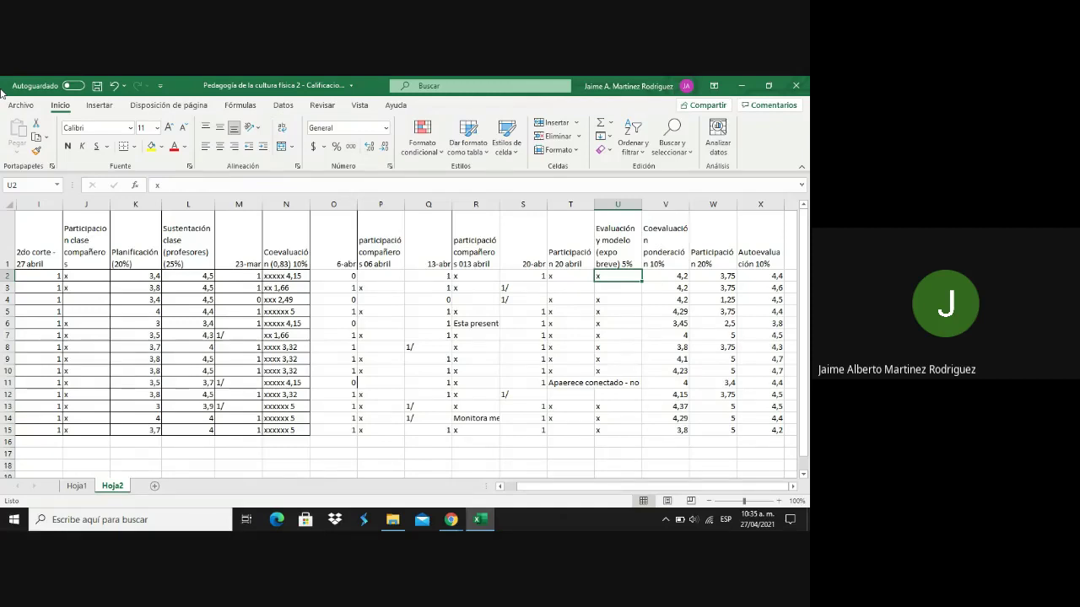
Examine the first Coevaluación ponderación 10% grades in column V and select V2:V3.
key(Right)
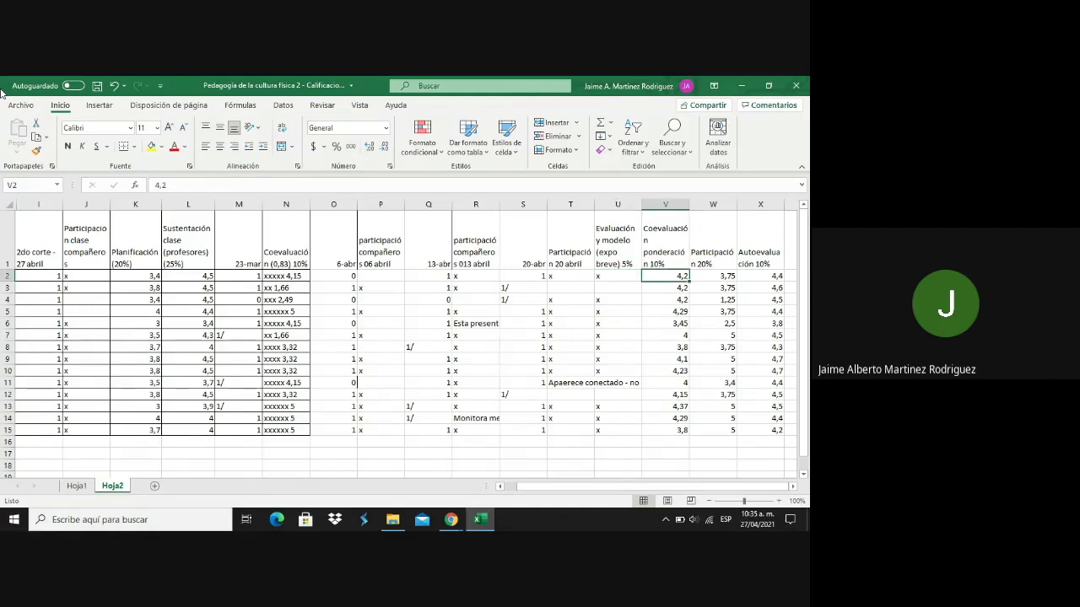
key(Up)
key(Down)
key(Down)
key(Down)
key(Up)
key(Up)
key(Up)
key(Down)
key(shift+Down)
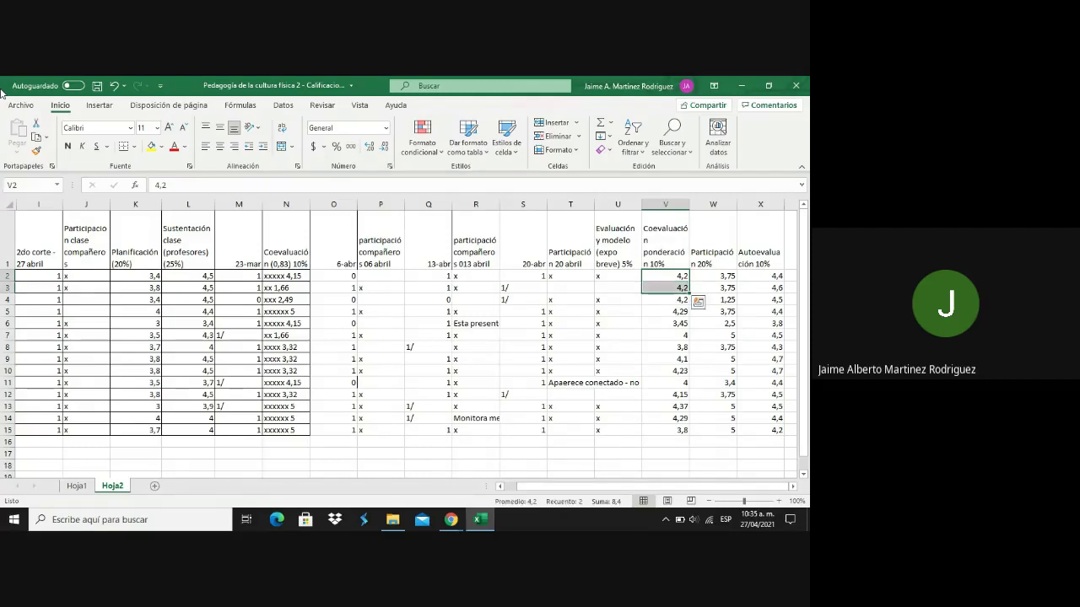
Check the Participación 20% header in W1 and its first grade in W2.
key(Right)
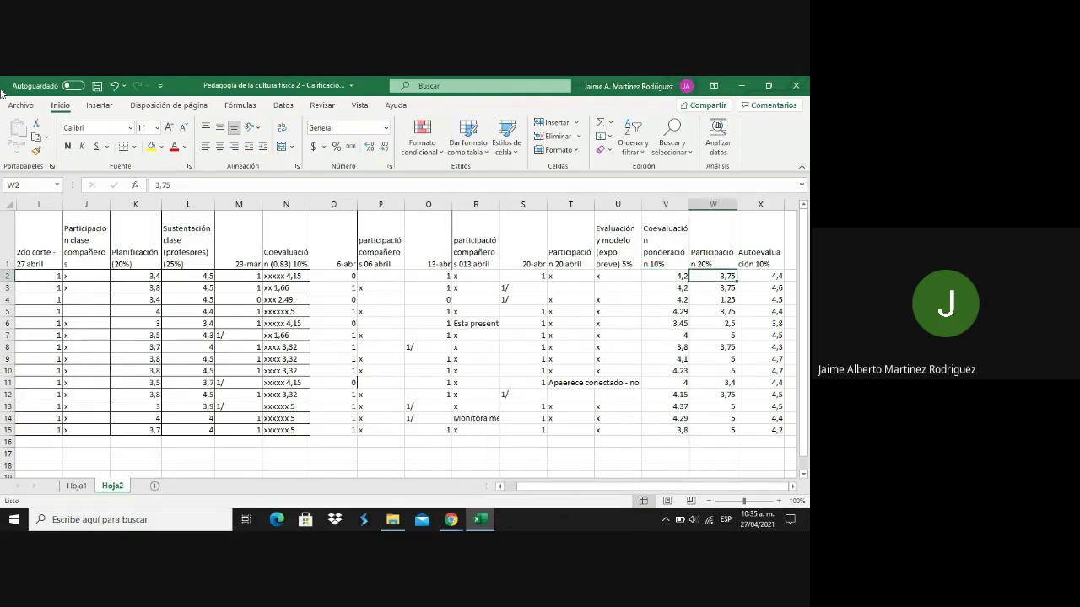
key(Up)
key(Down)
Select the Autoevaluación 10% grades from X2 downward to review them, ending on the column's header.
key(Right)
key(shift+Down)
key(shift+Down)
key(shift+Down)
key(shift+Down)
key(shift+Down)
key(shift+Down)
key(shift+Down)
key(shift+Down)
key(shift+Down)
key(shift+Down)
key(shift+Down)
key(shift+Down)
key(shift+Down)
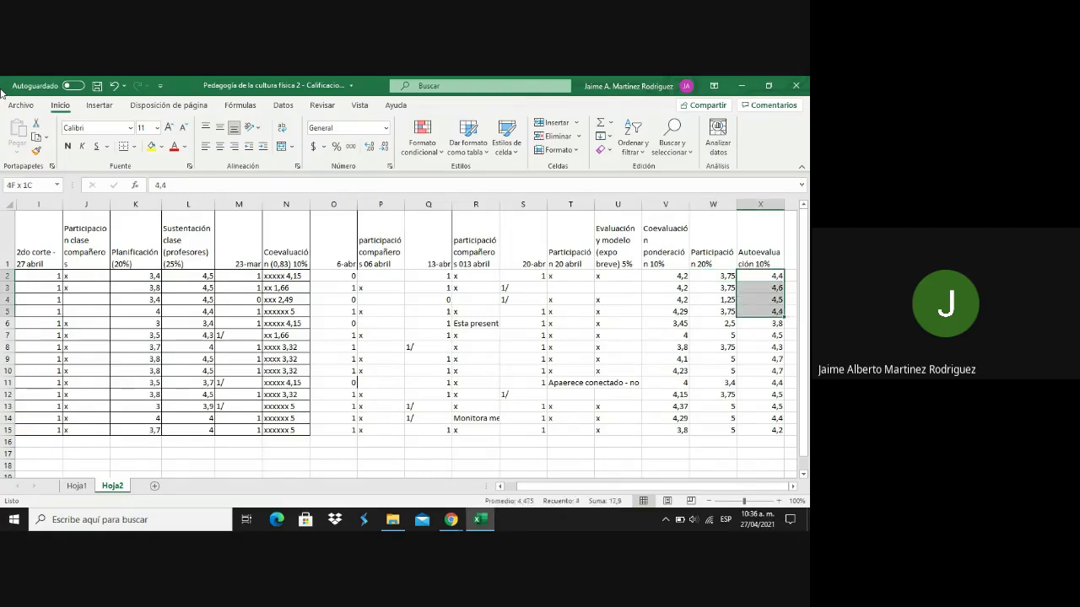
key(Up)
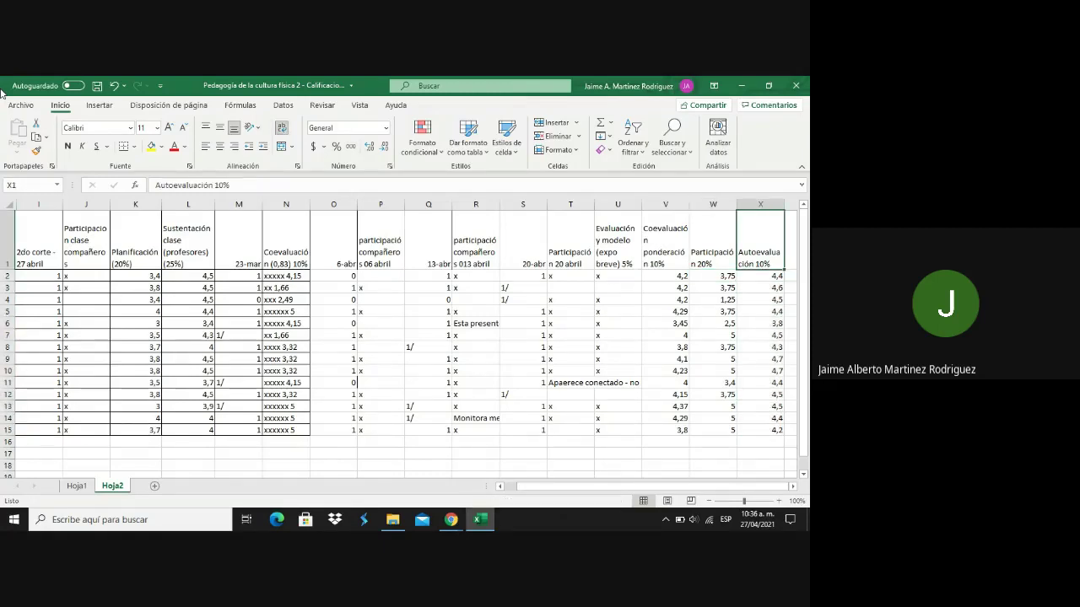
Trace row 2 from the Autoevaluación grade in column X back to the student's name in A2.
key(Down)
key(Left)
key(Left)
key(Left)
key(Left)
key(Left)
key(Left)
key(Left)
key(Left)
key(Left)
key(Left)
key(Left)
key(Left)
key(Left)
key(Left)
key(Left)
key(Left)
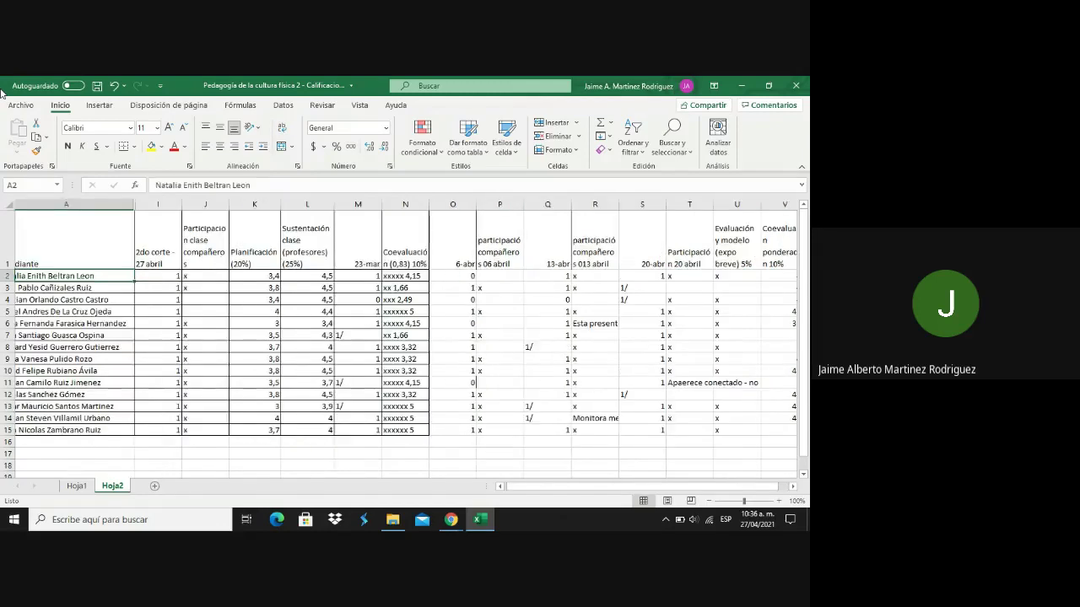
Select the Planificación (20%) grades from K2 through K15 to review them.
key(Right)
key(Right)
key(Right)
key(Right)
key(Right)
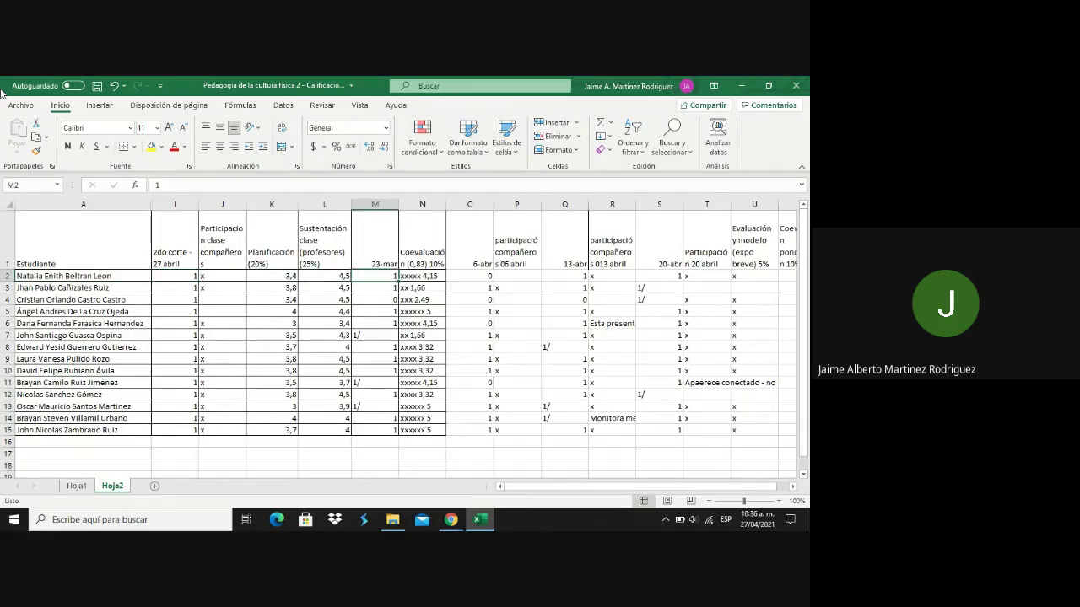
key(Left)
key(Left)
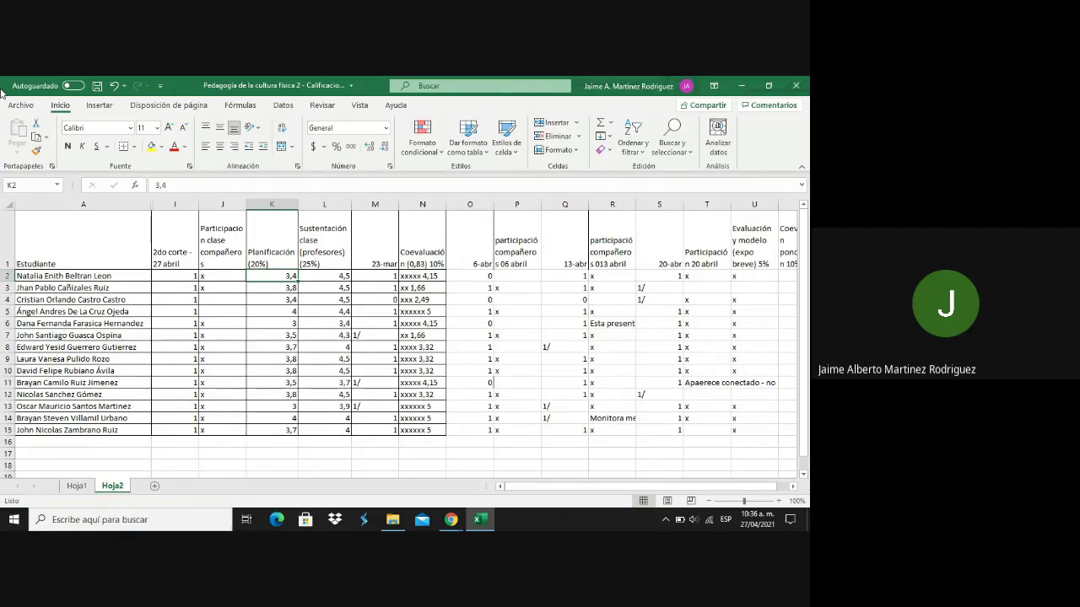
key(shift+Down)
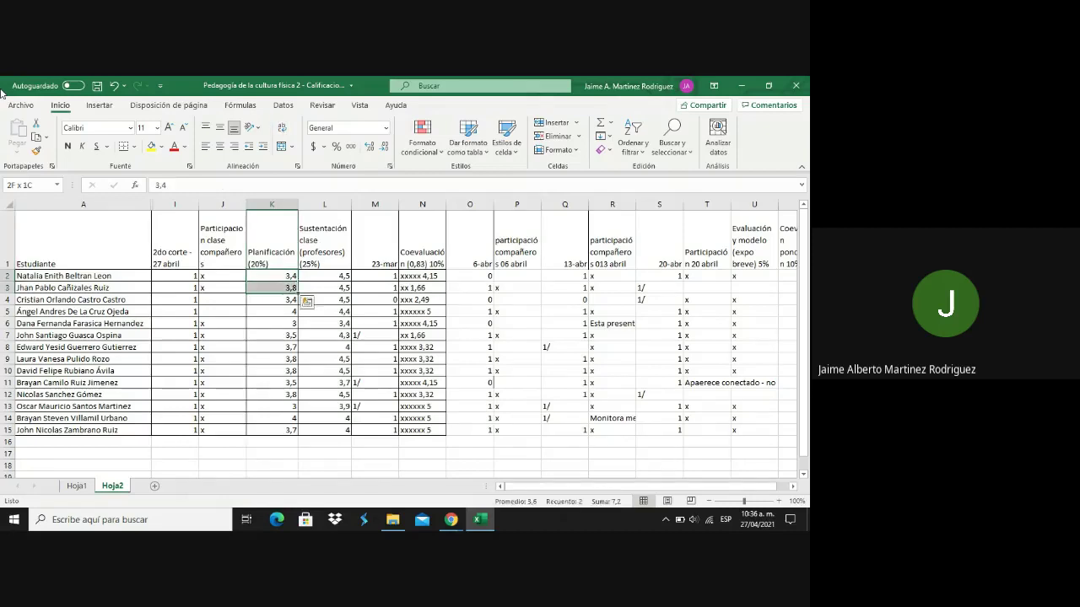
key(shift+Down)
key(shift+Down)
key(shift+Down)
key(shift+Down)
key(shift+Down)
key(ctrl+shift+Down)
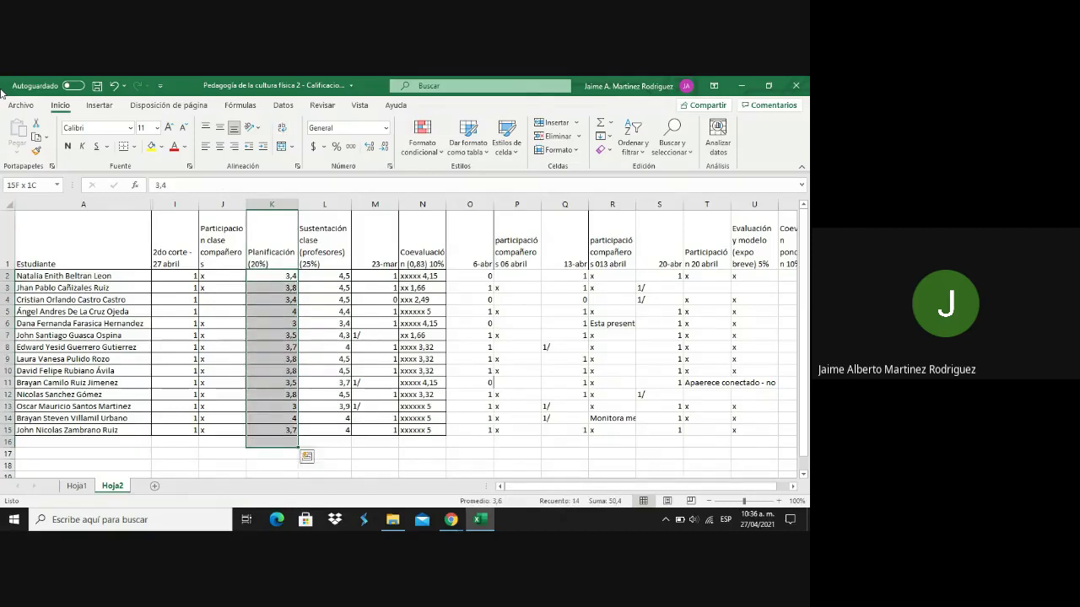
key(shift+Up)
Return to the first Planificación (20%) grade in K2 and reselect the column's grades down to K15.
key(Up)
key(Down)
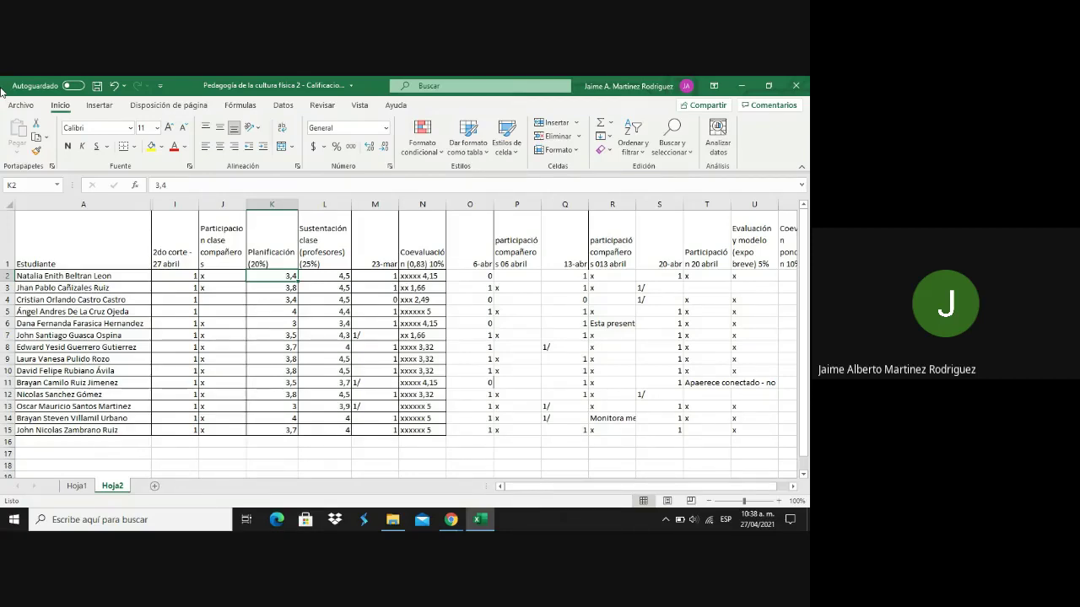
drag(272, 276, 272, 429)
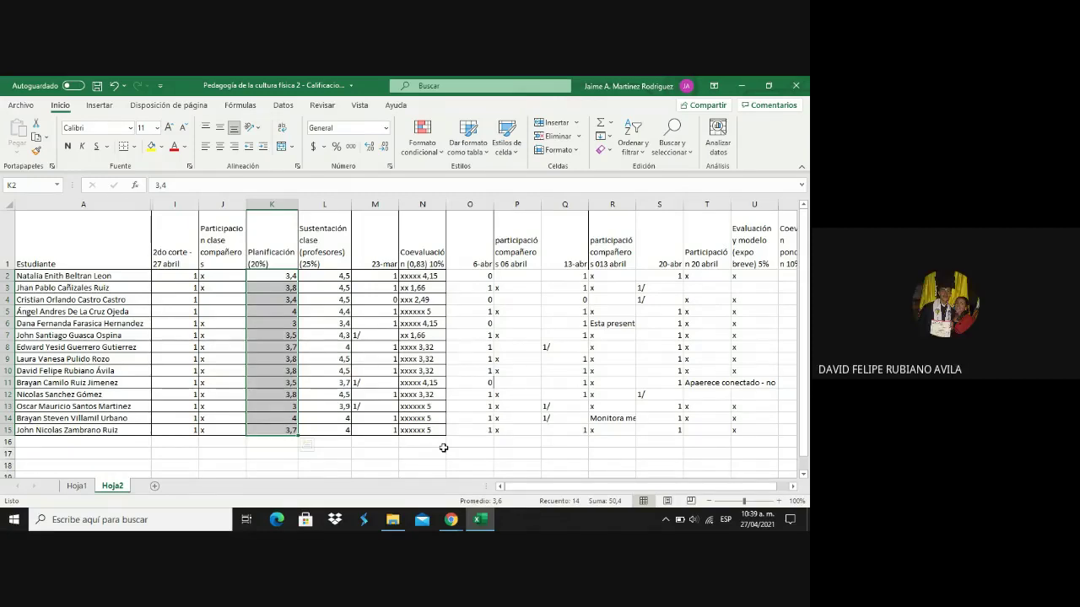
Select the Sustentación clase (profesores) (25%) grades in L2:L15 to review them.
key(Right)
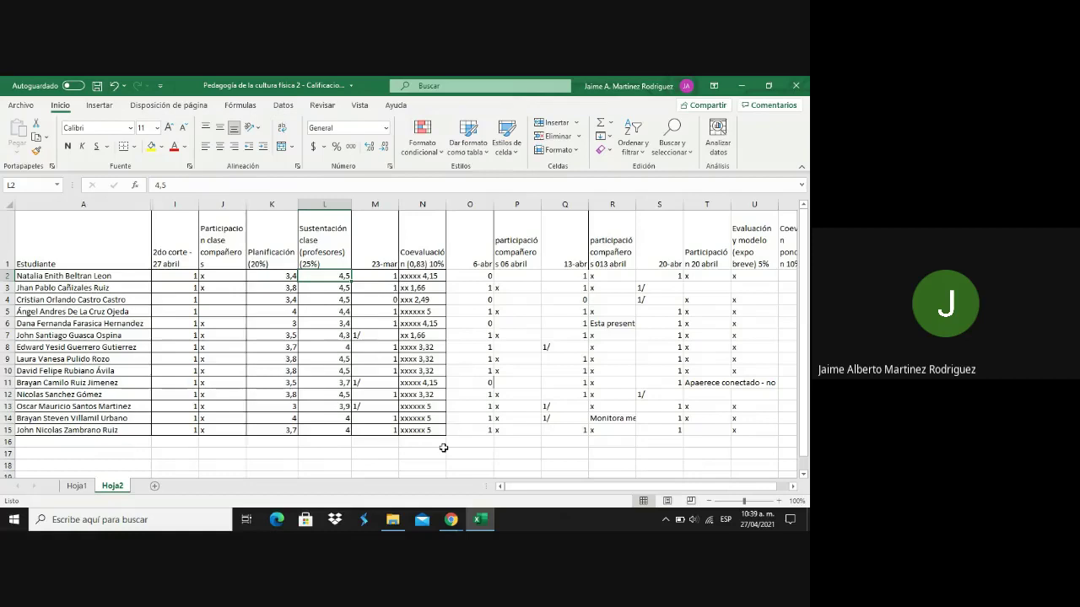
key(shift+Down)
key(shift+Down)
key(shift+Down)
key(shift+Down)
key(shift+Down)
key(shift+Down)
key(shift+Down)
key(shift+Down)
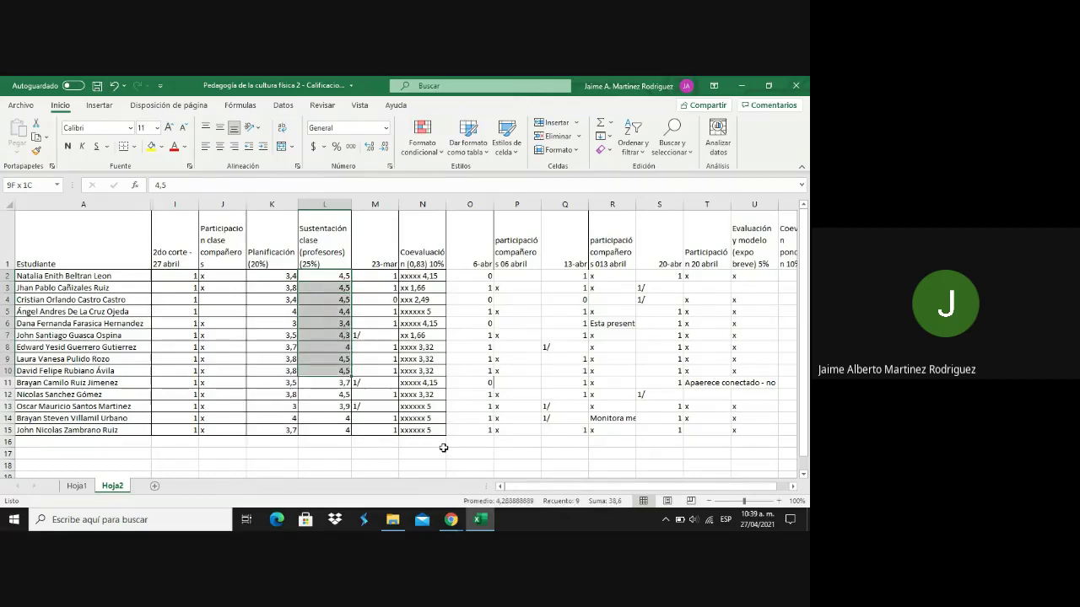
key(shift+Down)
key(shift+Down)
key(shift+Down)
key(shift+Down)
key(shift+Down)
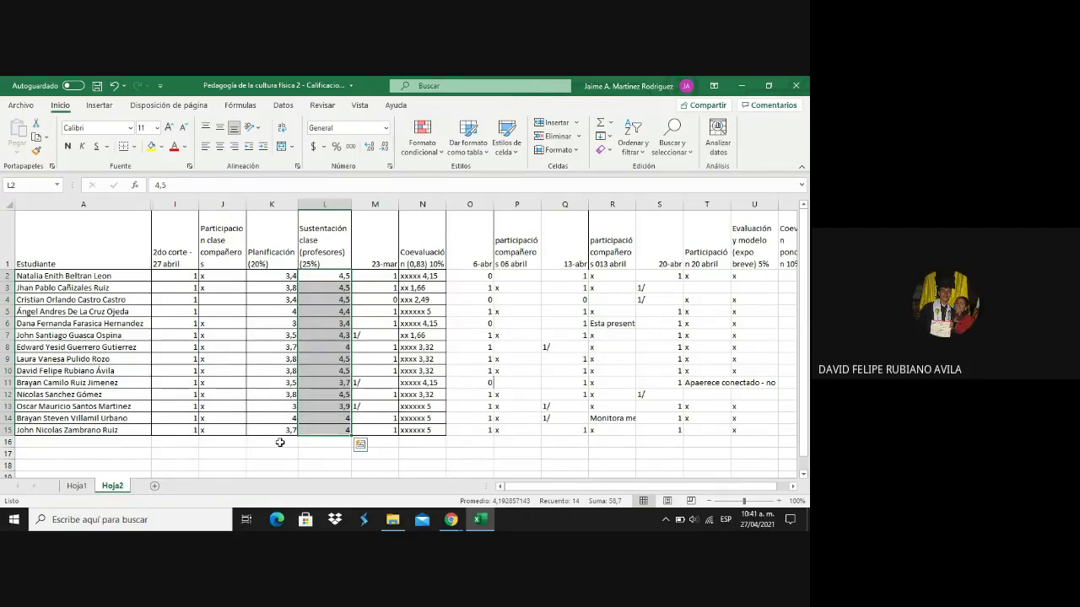
Select the Coevaluación (0,83) 10% grades in N2:N15 to review them.
key(Right)
key(Right)
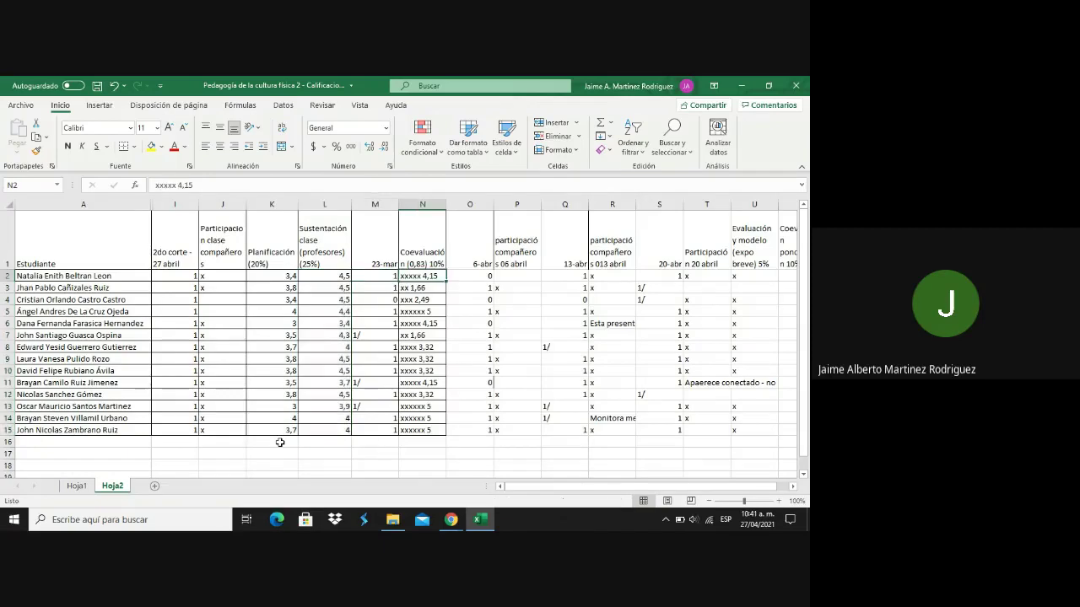
key(shift+Down)
key(shift+Down)
key(shift+Down)
key(shift+Down)
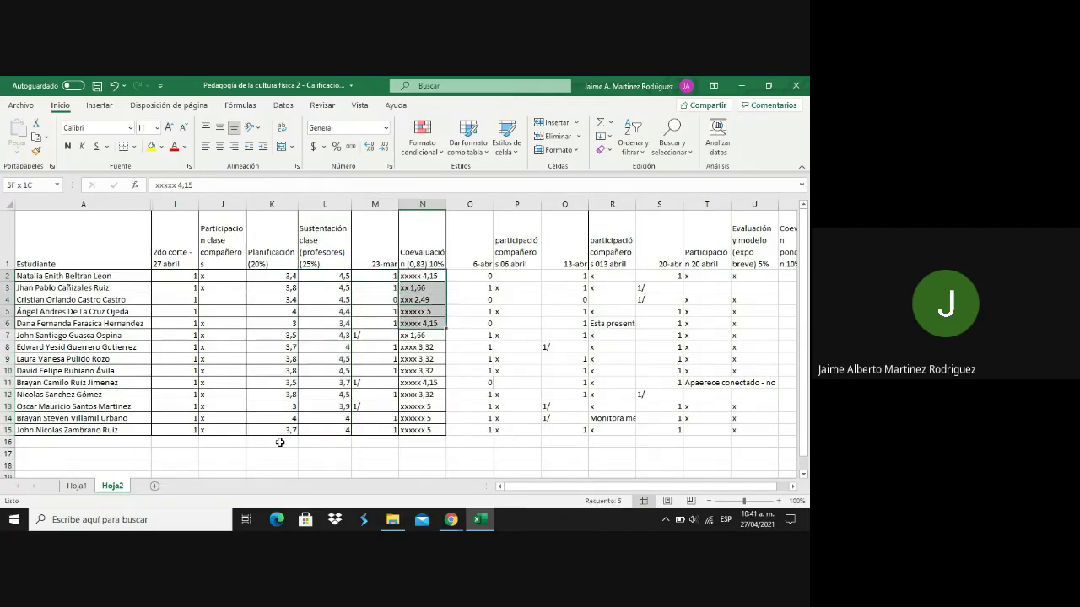
key(shift+Down)
key(shift+Down)
key(shift+Down)
key(shift+Down)
key(shift+Down)
key(shift+Down)
key(shift+Down)
key(shift+Down)
key(shift+Down)
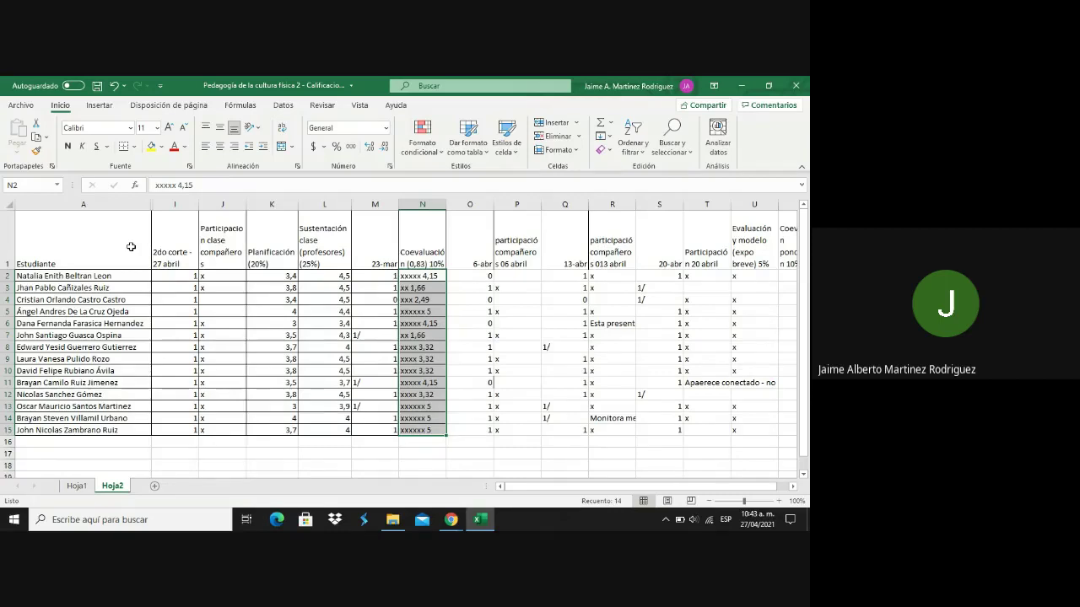
click(396, 279)
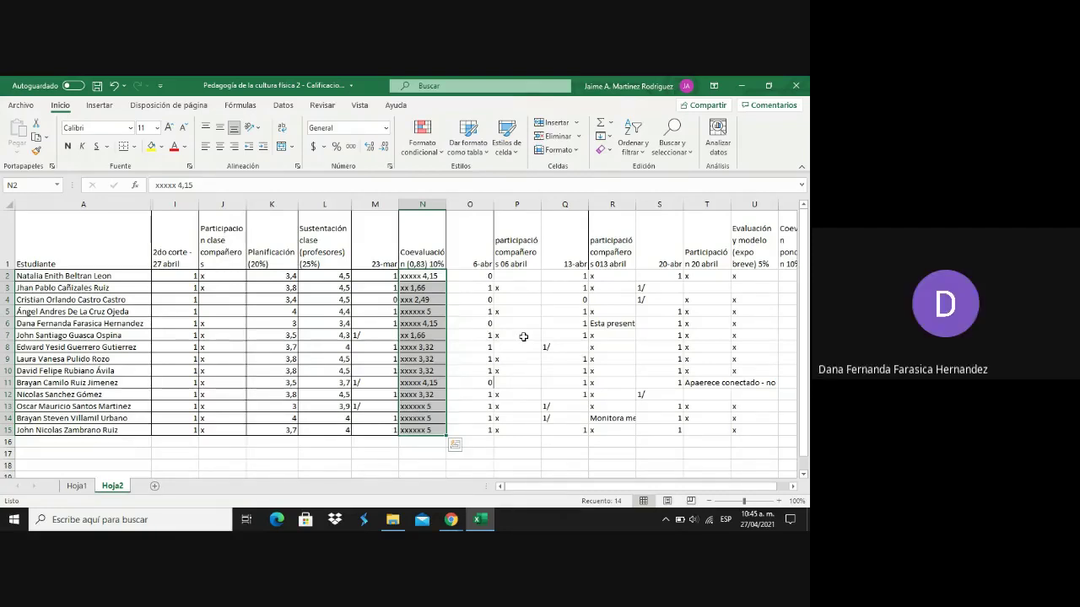
Move along row 2 to the Coevaluación ponderación 10% column and select its grades in V2:V15.
key(Right)
key(Right)
key(Right)
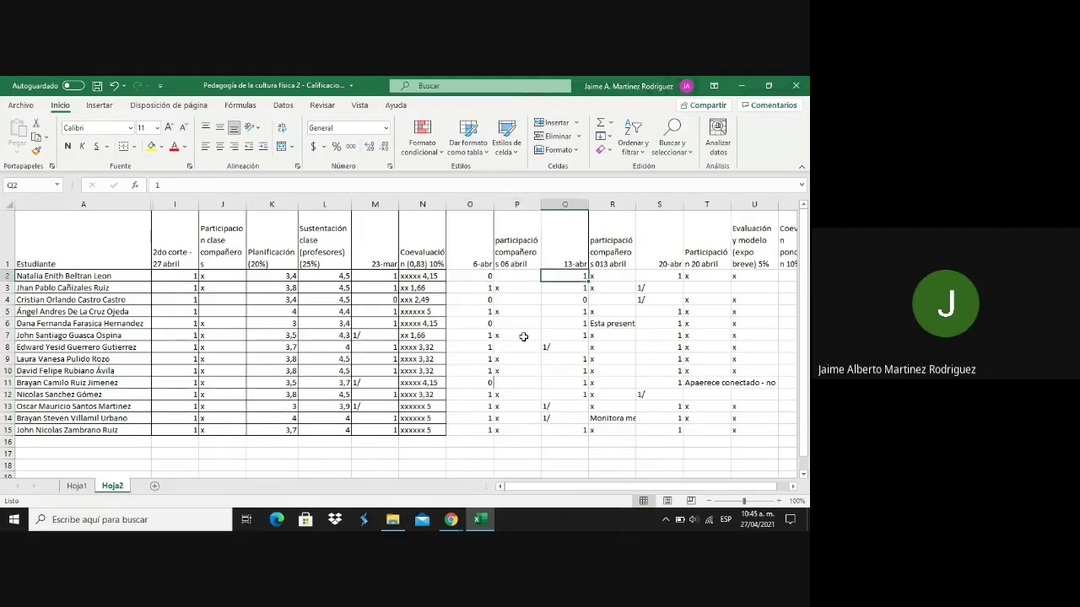
key(Right)
key(Right)
key(Right)
key(Right)
key(Right)
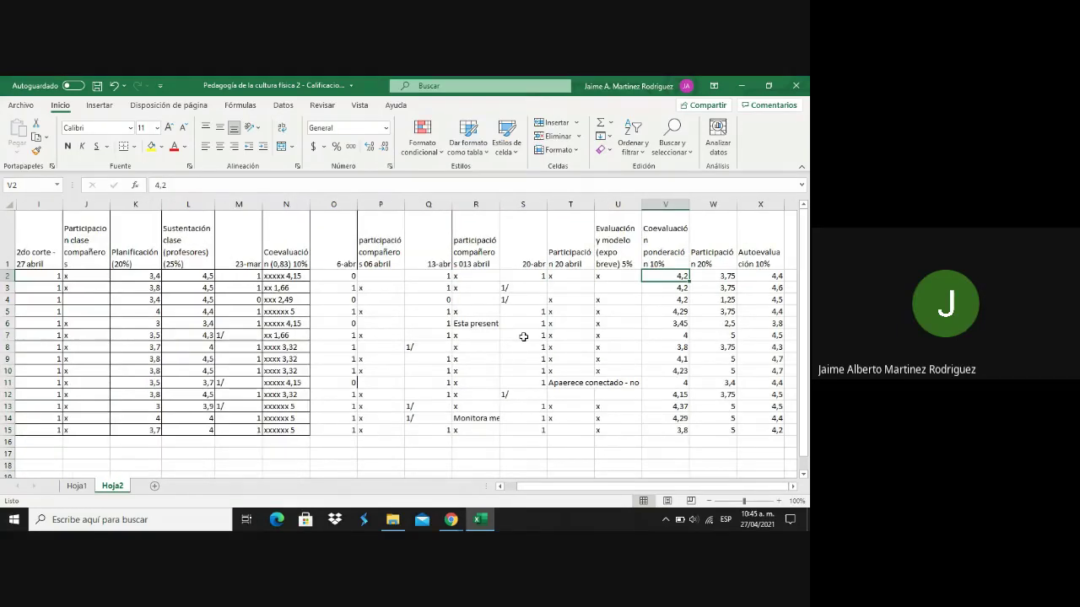
key(shift+Down)
key(shift+Down)
key(shift+Down)
key(shift+Down)
key(shift+Down)
key(shift+Down)
key(shift+Down)
key(shift+Down)
key(shift+Down)
key(shift+Down)
key(shift+Down)
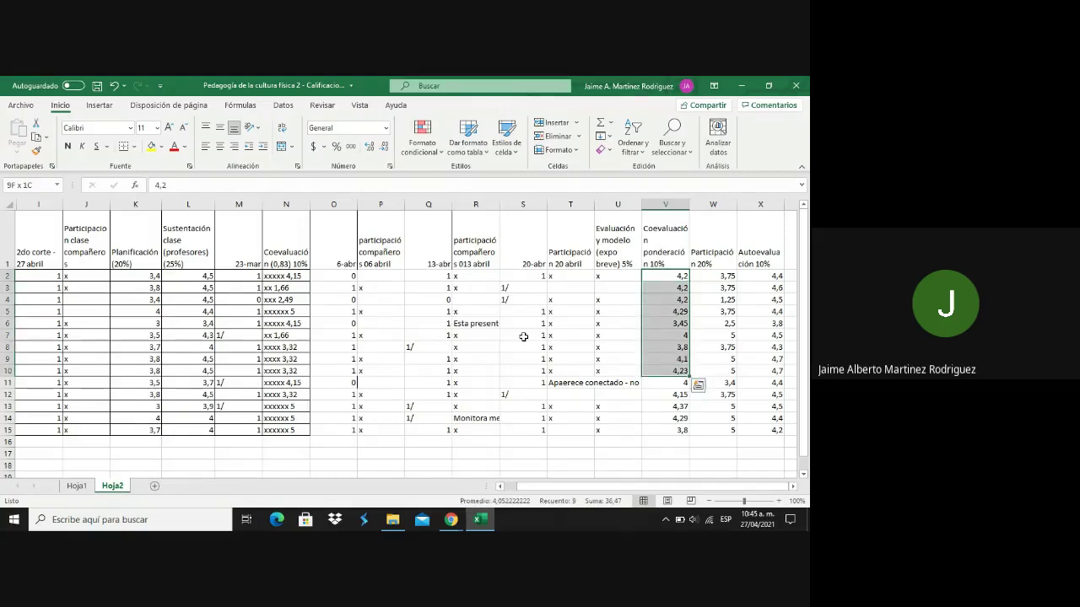
key(shift+Down)
key(shift+Down)
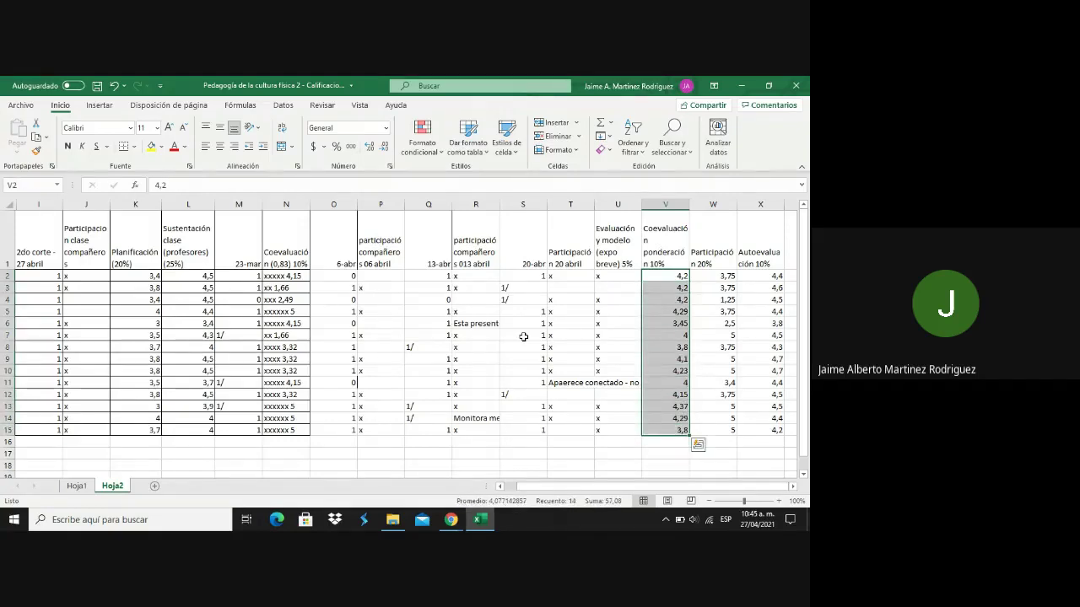
Select the Evaluación y modelo (expo breve) 5% marks in U2:U15 to review them.
key(Left)
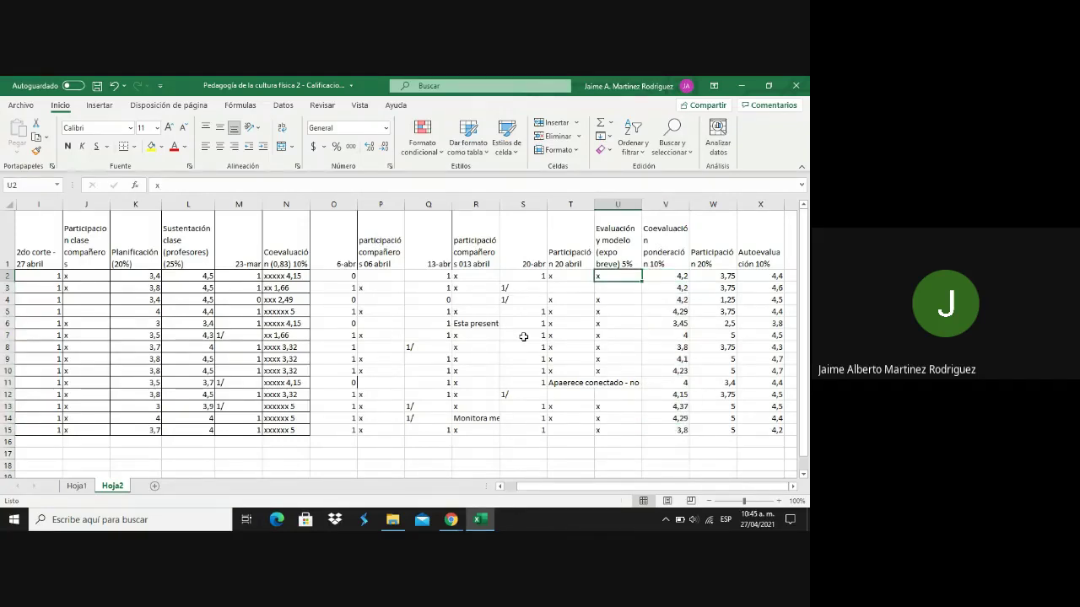
key(shift+Down)
key(shift+Down)
key(shift+Down)
key(shift+Down)
key(shift+Down)
key(shift+Down)
key(shift+Down)
key(shift+Down)
key(shift+Down)
key(shift+Down)
key(shift+Down)
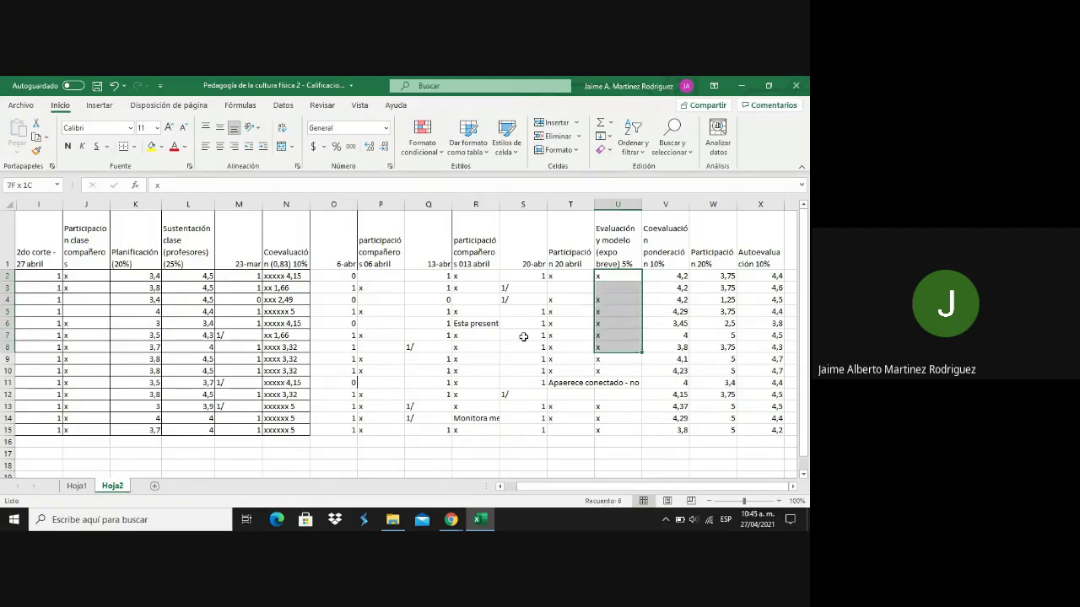
key(shift+Down)
key(shift+Down)
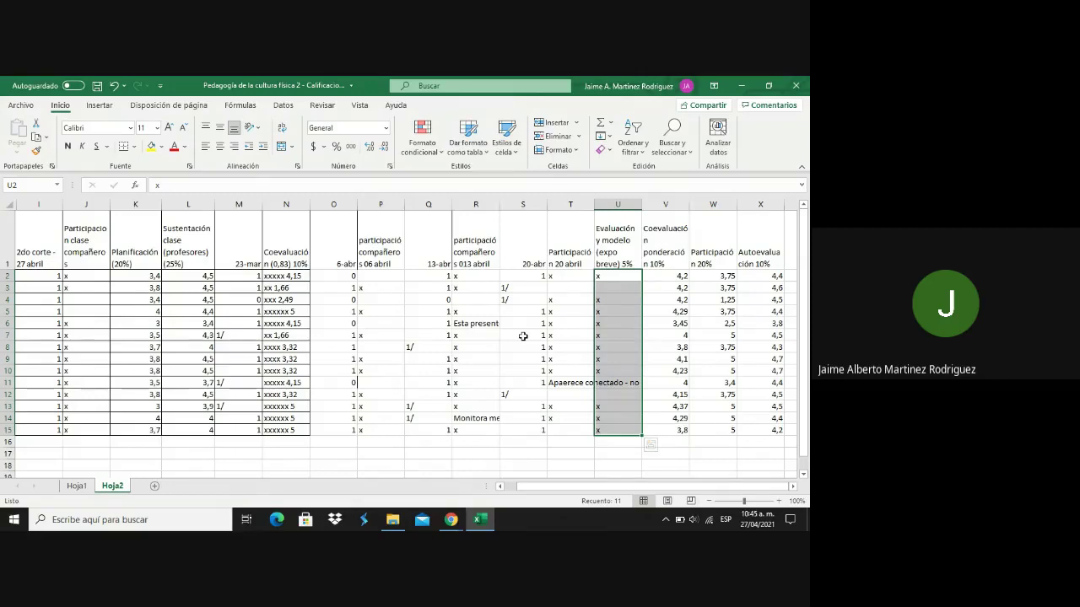
Restart from U2 and select the Evaluación y modelo marks downward again.
key(Down)
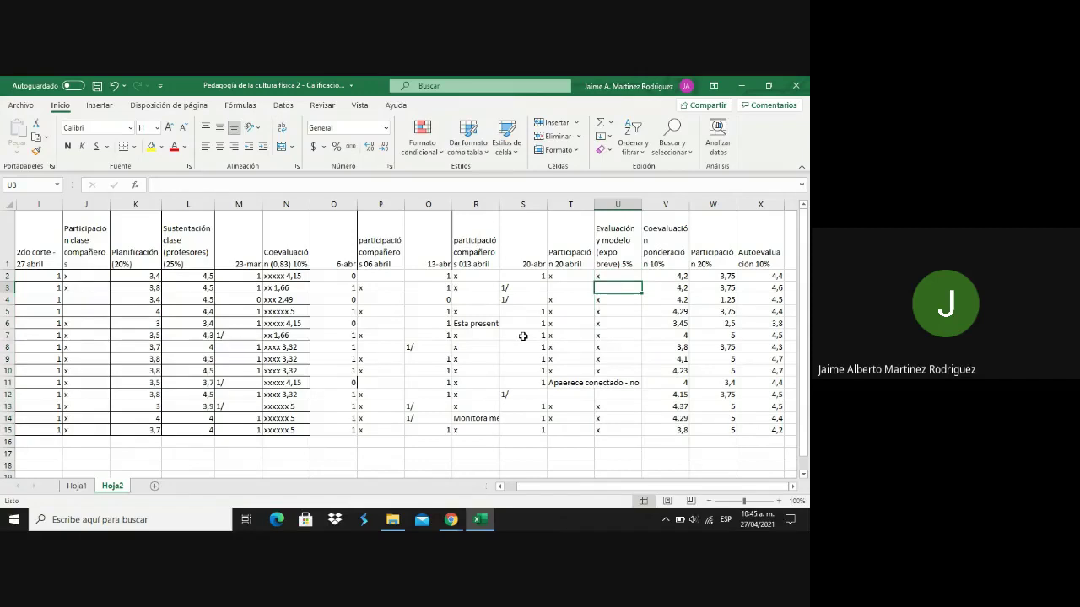
key(Up)
key(shift+Down)
key(shift+Down)
key(shift+Down)
key(shift+Down)
key(shift+Down)
key(shift+Down)
key(shift+Down)
key(shift+Down)
key(shift+Down)
key(shift+Down)
key(shift+Down)
key(shift+Down)
key(shift+Down)
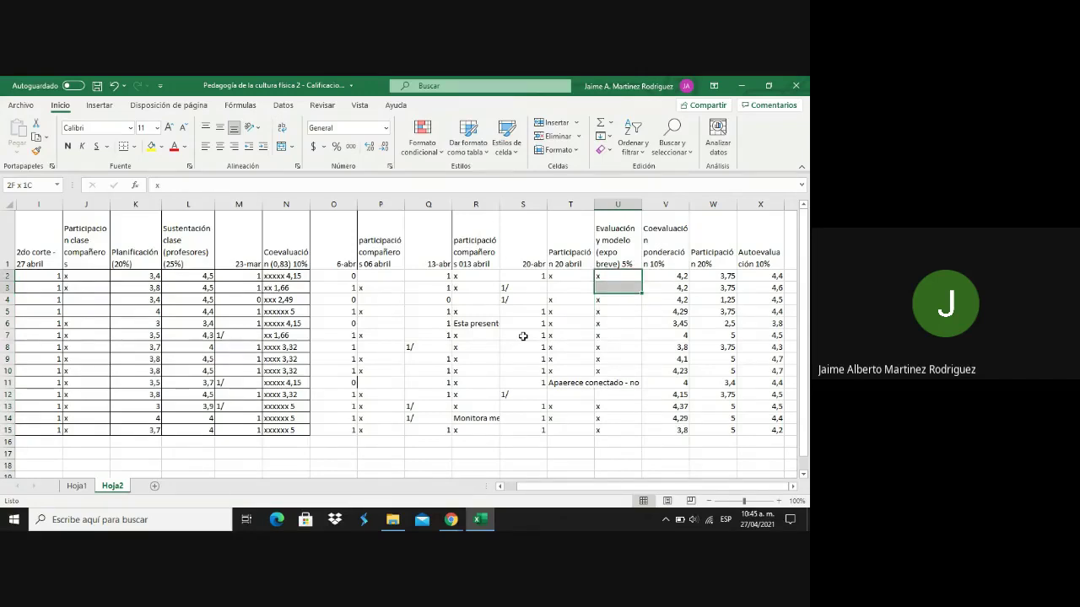
Trace row 2 back to the student names in column A and return to the Evaluación y modelo mark in U2.
key(Left)
key(Left)
key(Left)
key(Left)
key(Left)
key(Left)
key(Left)
key(Left)
key(Left)
key(Left)
key(Left)
key(Left)
key(Left)
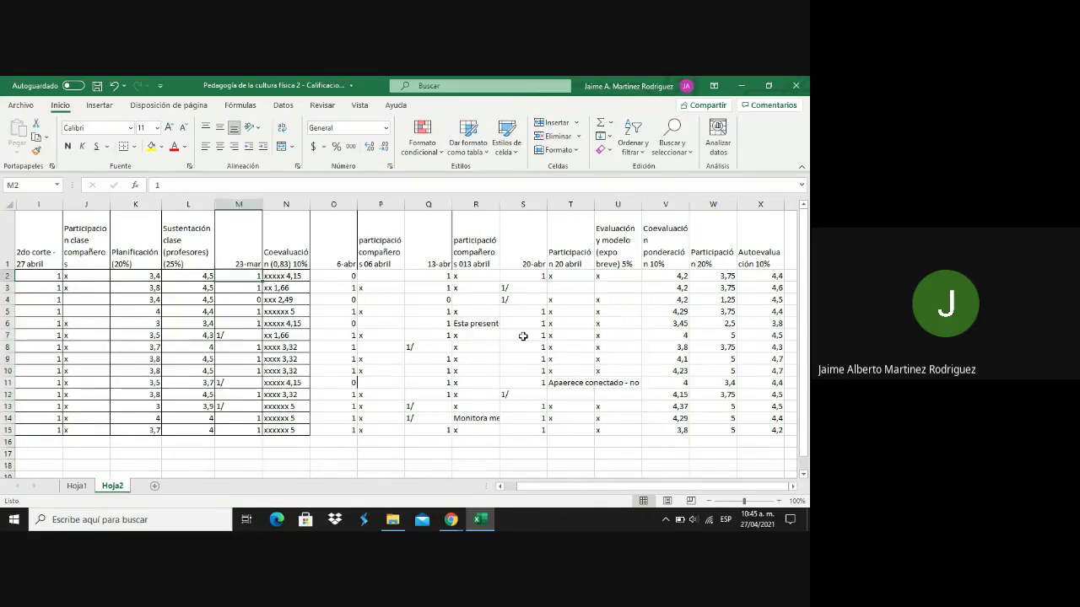
key(Right)
key(Right)
key(Right)
key(Right)
key(Right)
key(Right)
key(Right)
key(Right)
key(Right)
key(Right)
key(Right)
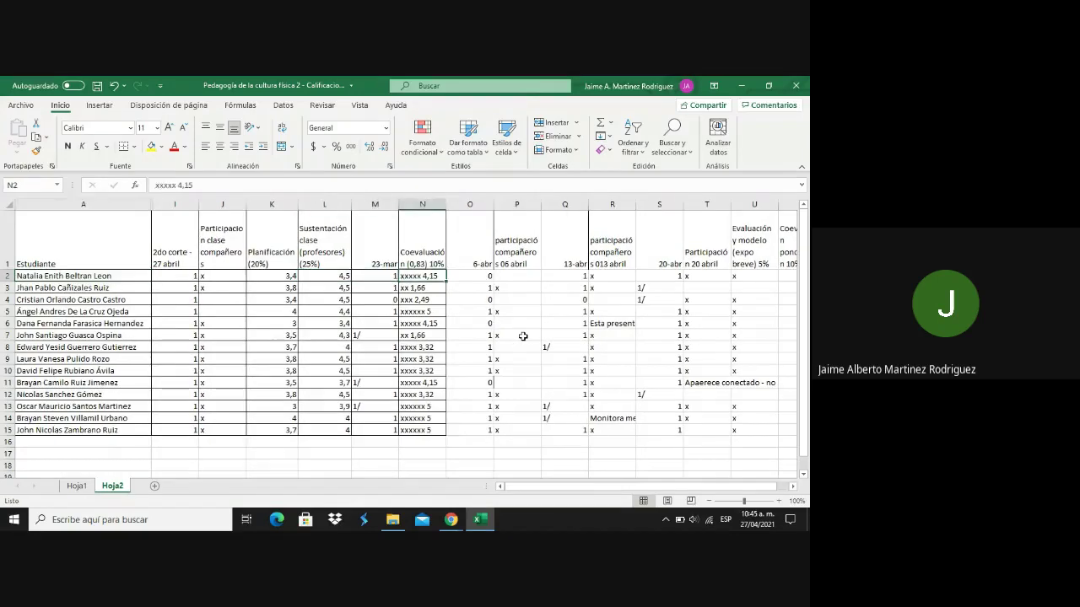
key(Right)
key(Right)
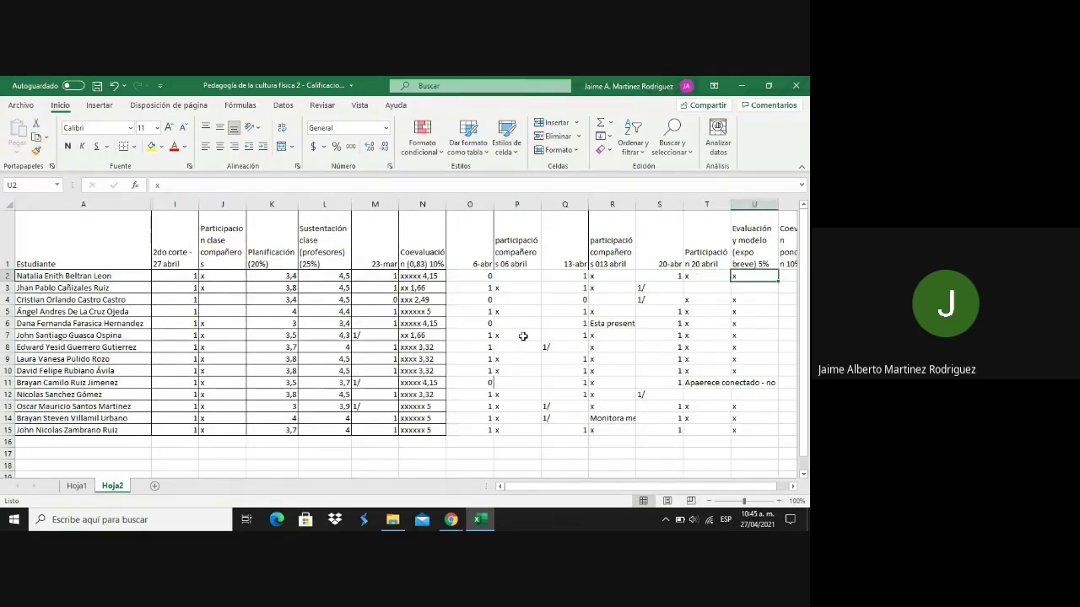
Select U2:U15 to compare the Evaluación y modelo marks against the student names.
key(shift+Down)
key(shift+Down)
key(shift+Down)
key(shift+Down)
key(shift+Down)
key(shift+Down)
key(shift+Down)
key(shift+Down)
key(shift+Down)
key(shift+Down)
key(shift+Down)
key(shift+Down)
key(shift+Down)
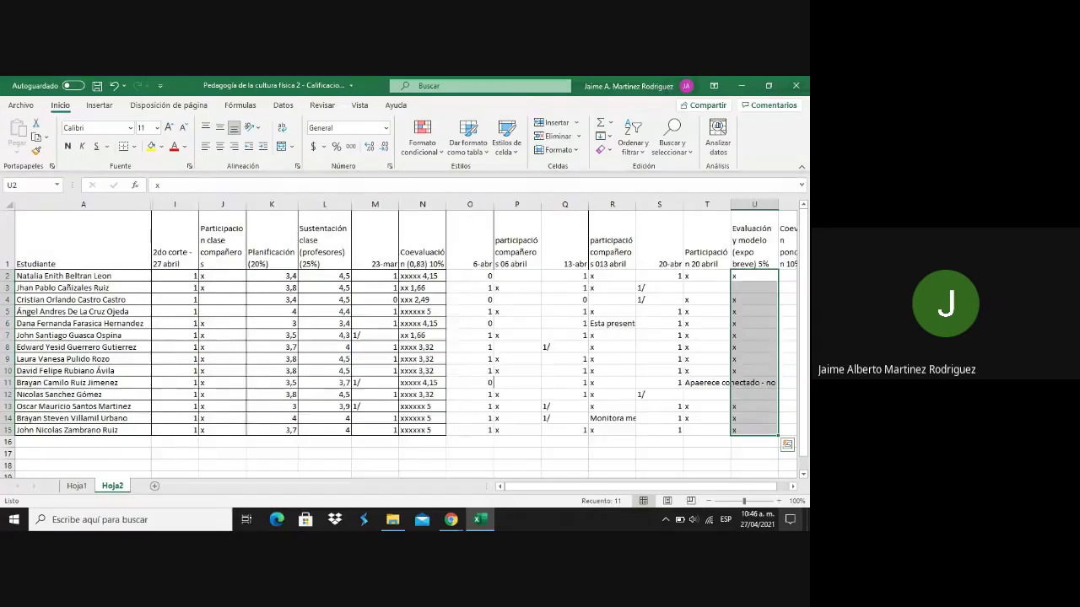
Check the Coevaluación ponderación 10% header in V1 and select the grades below it through V15.
key(Right)
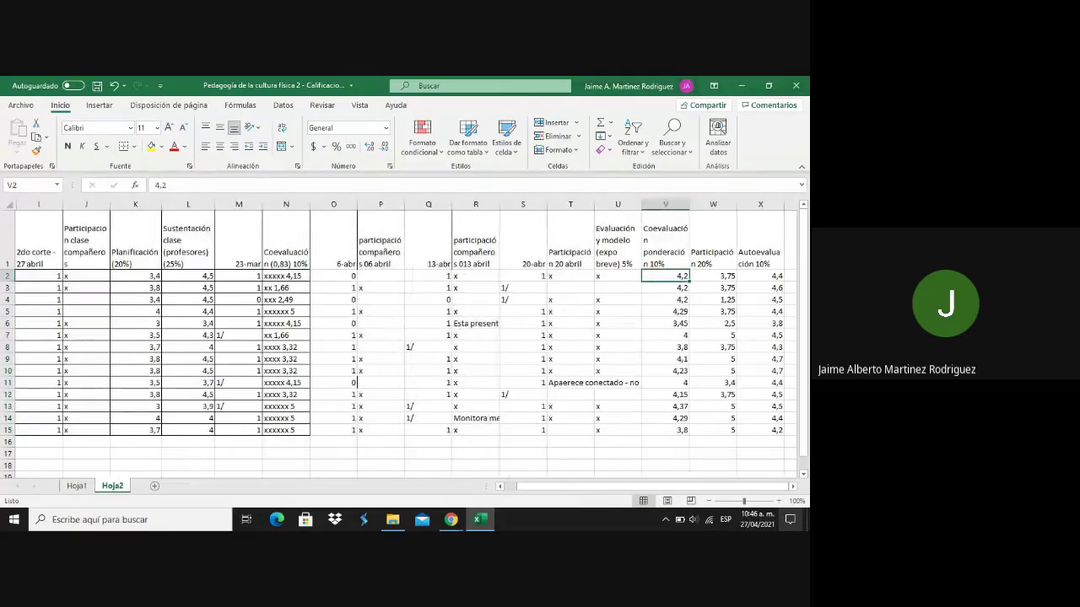
key(Up)
key(Down)
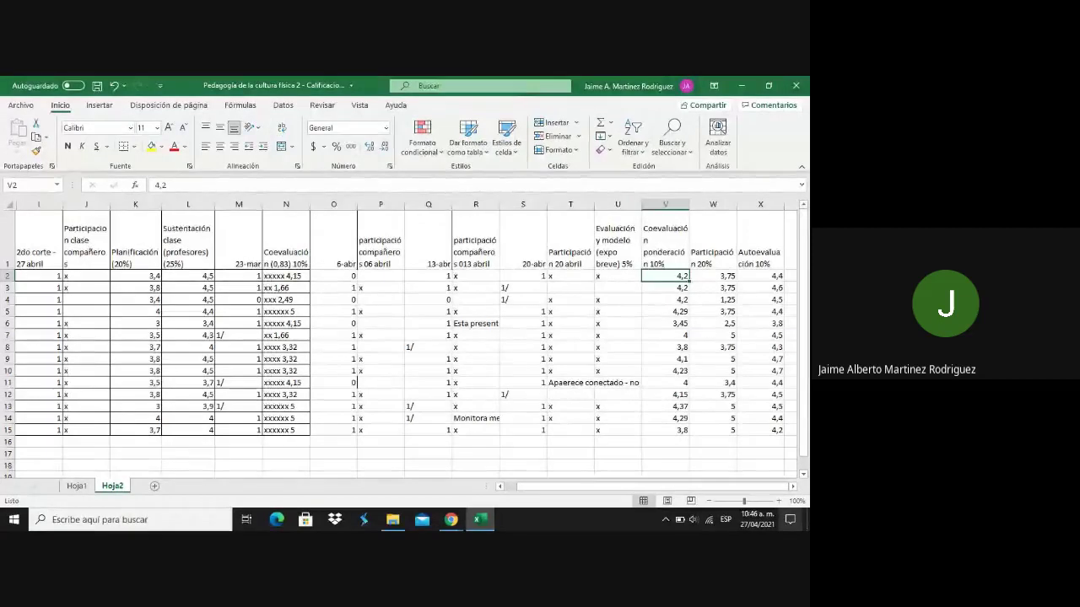
key(shift+Down)
key(shift+Down)
key(shift+Down)
key(shift+Down)
key(shift+Down)
key(shift+Down)
key(shift+Down)
key(shift+Down)
key(shift+Down)
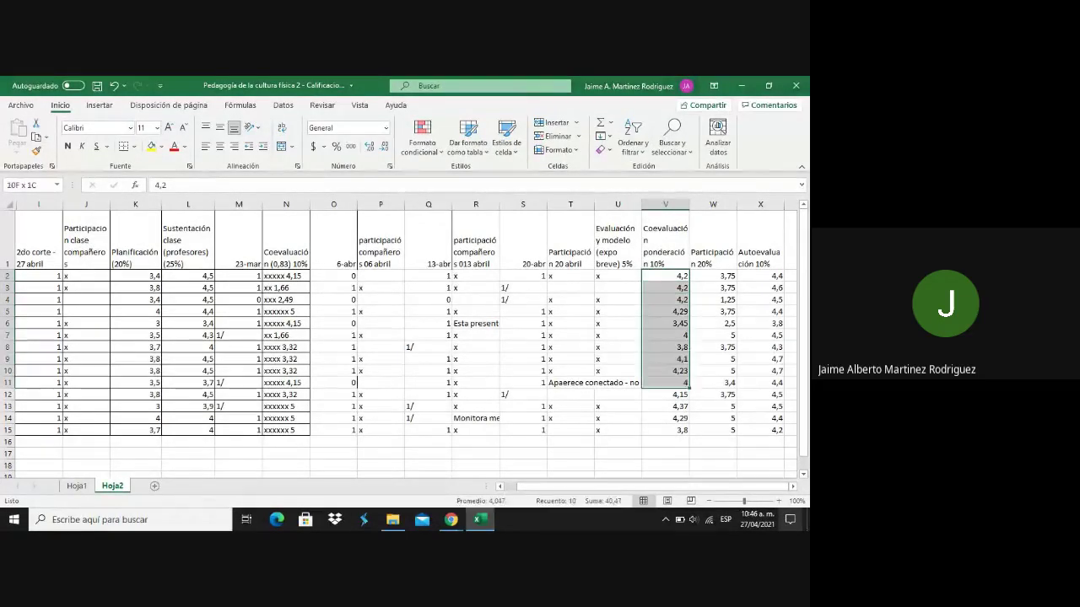
key(shift+Down)
key(shift+Down)
key(shift+Down)
key(shift+Down)
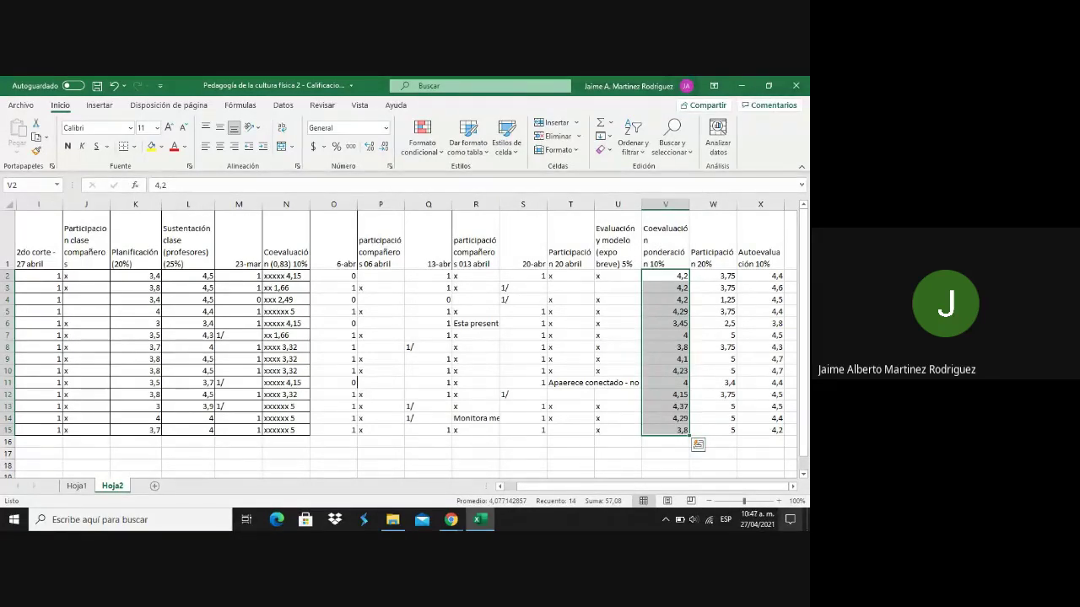
Select the Participación 20% grades in W2:W15 and read the 20 April participation note in T11.
click(713, 275)
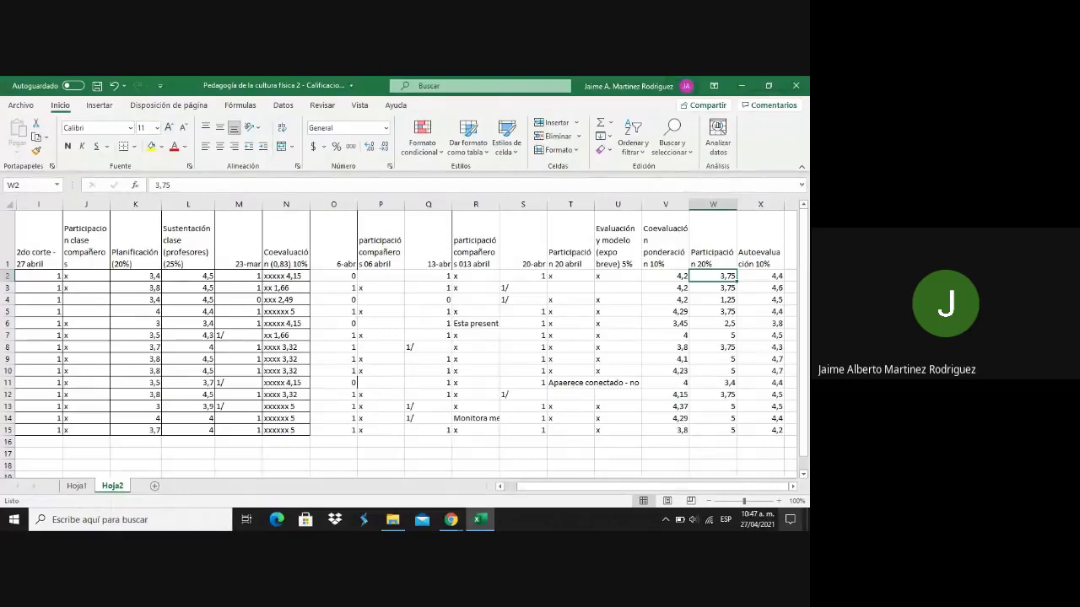
drag(713, 276, 713, 430)
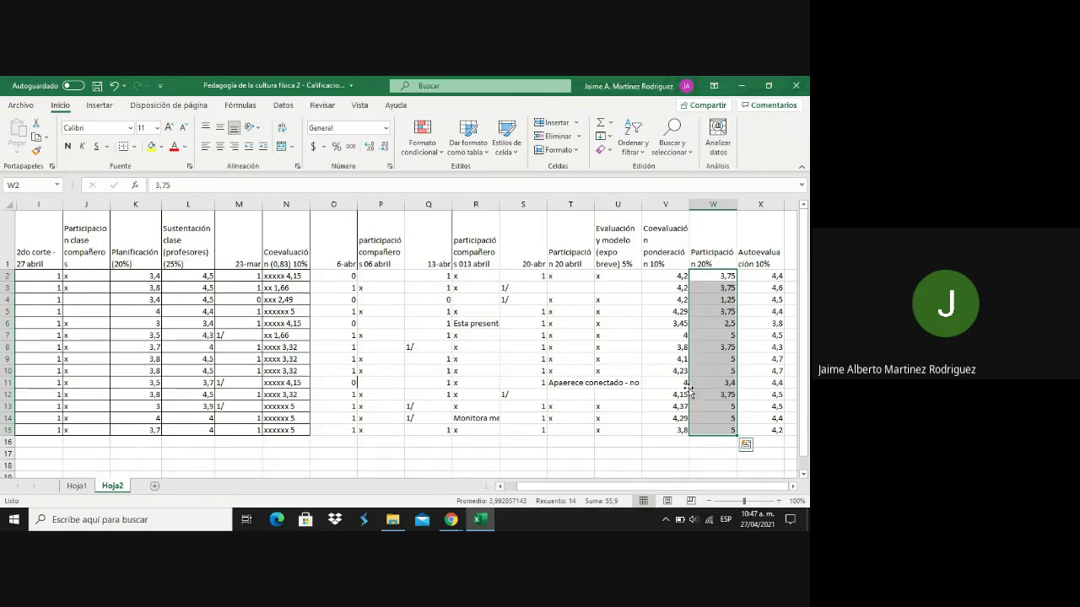
click(561, 386)
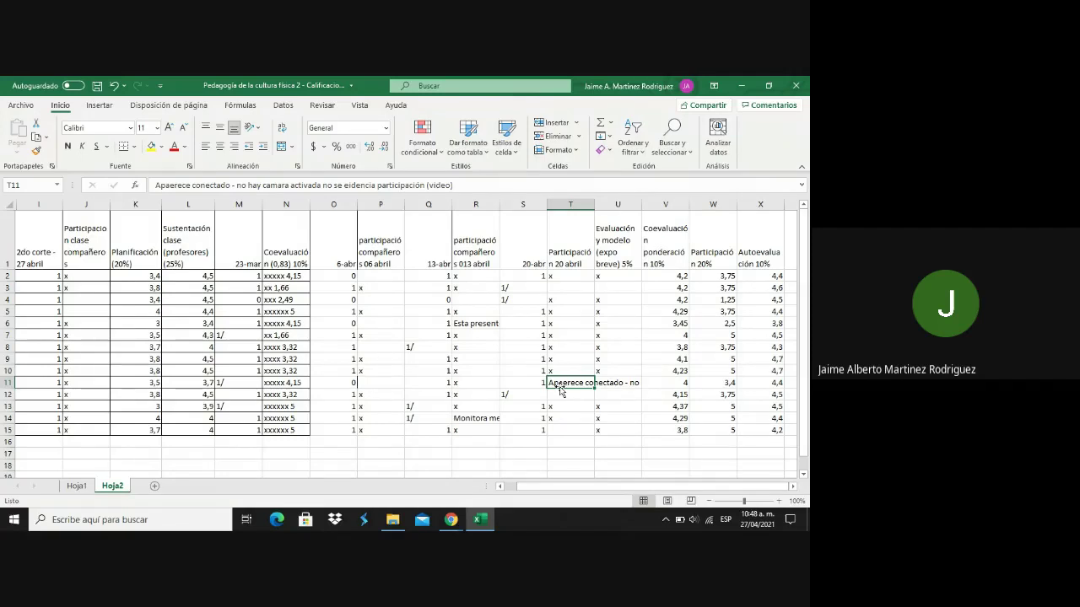
Read the 13 April participation note in R14.
key(Down)
key(Down)
key(Down)
key(Left)
key(Left)
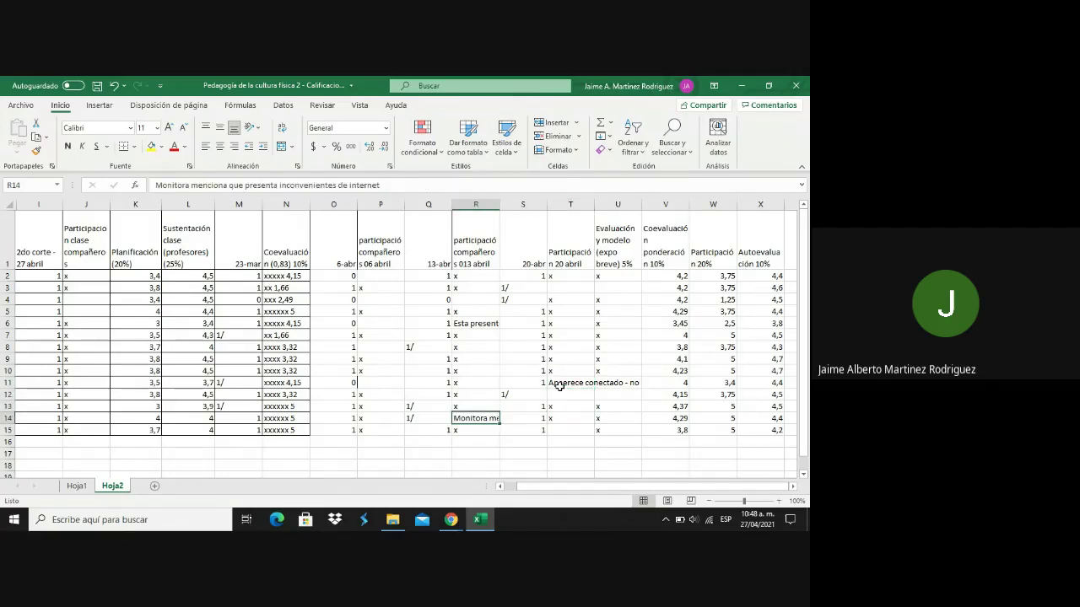
Trace row 14 back to the student name in column A.
key(Left)
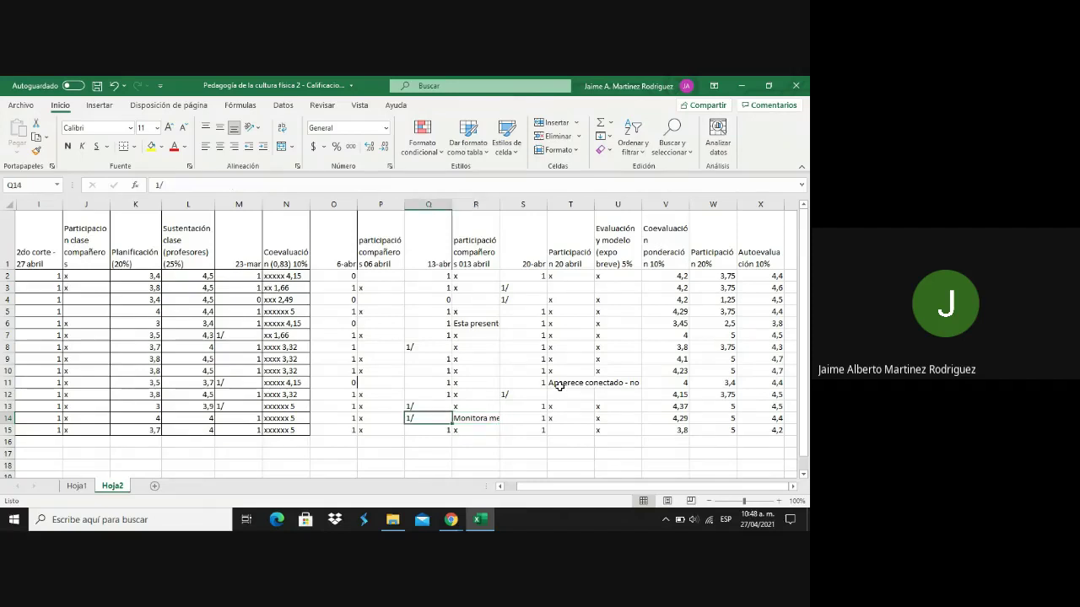
key(Left)
key(Left)
key(Left)
key(Left)
key(Left)
key(Left)
key(Left)
key(Left)
key(Left)
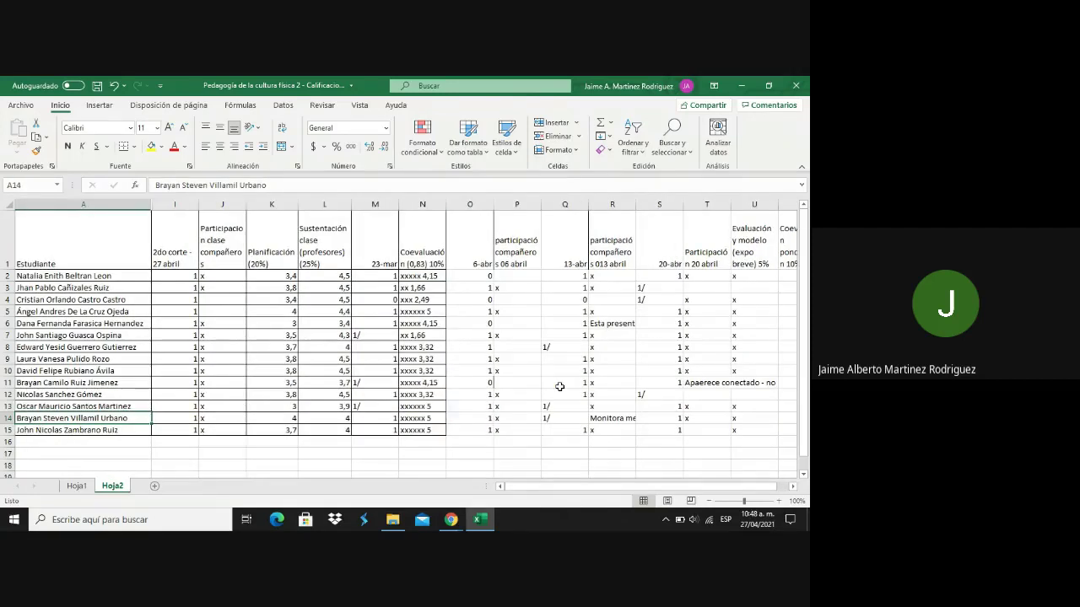
Return along row 14 to the 13 April participation note in R14.
key(Right)
key(Right)
key(Right)
key(Right)
key(Right)
key(Right)
key(Right)
key(Right)
key(Right)
key(Right)
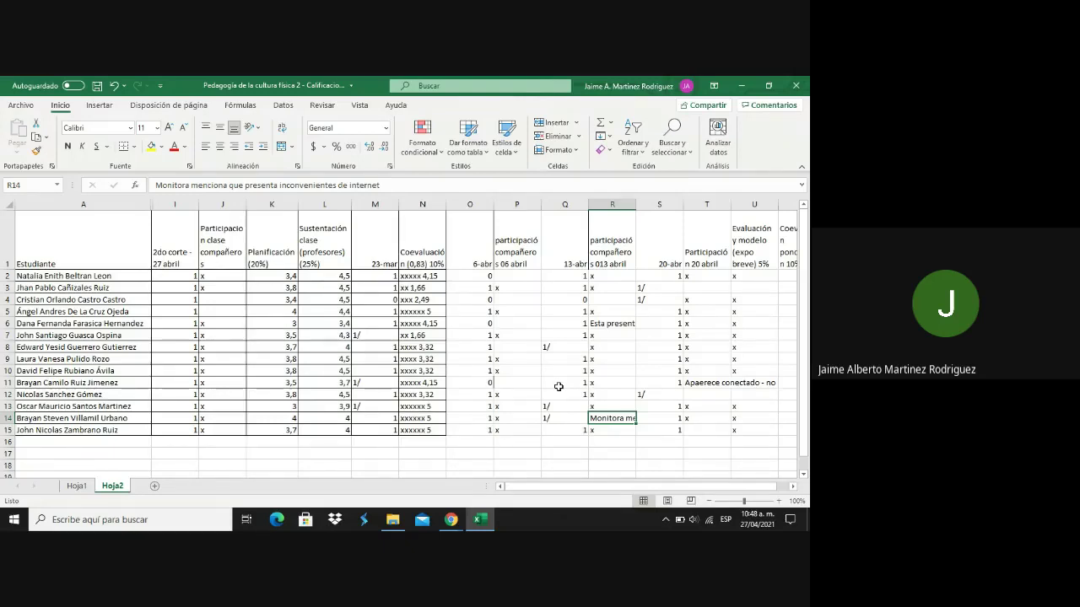
Follow row 14 from the 20 April attendance through the component grades to the Autoevaluación 10% grade in X14.
key(Right)
key(Right)
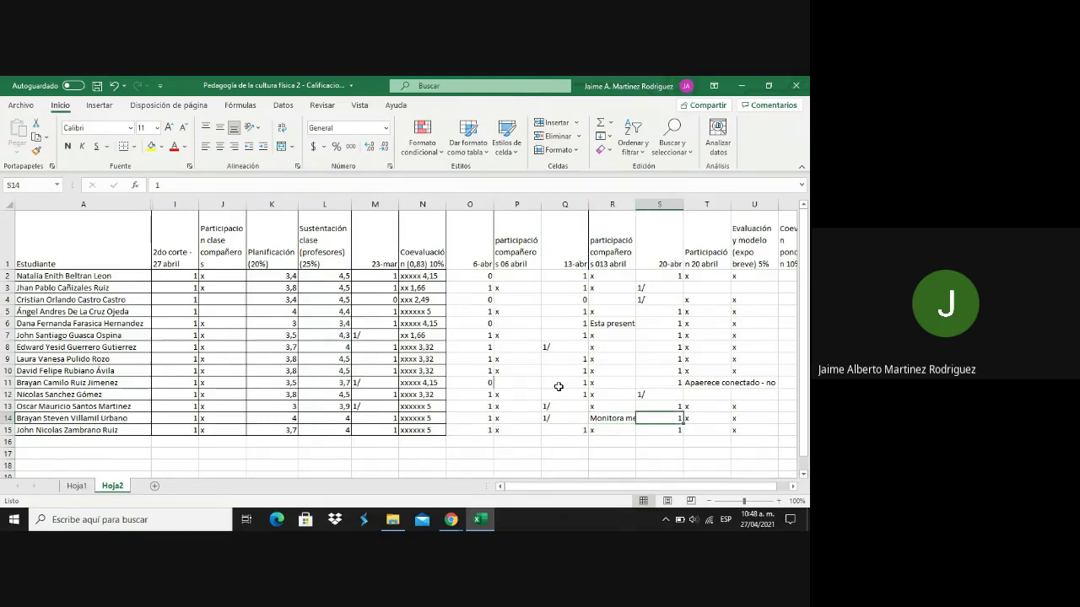
key(Right)
key(Right)
key(Right)
key(Right)
key(Right)
key(Right)
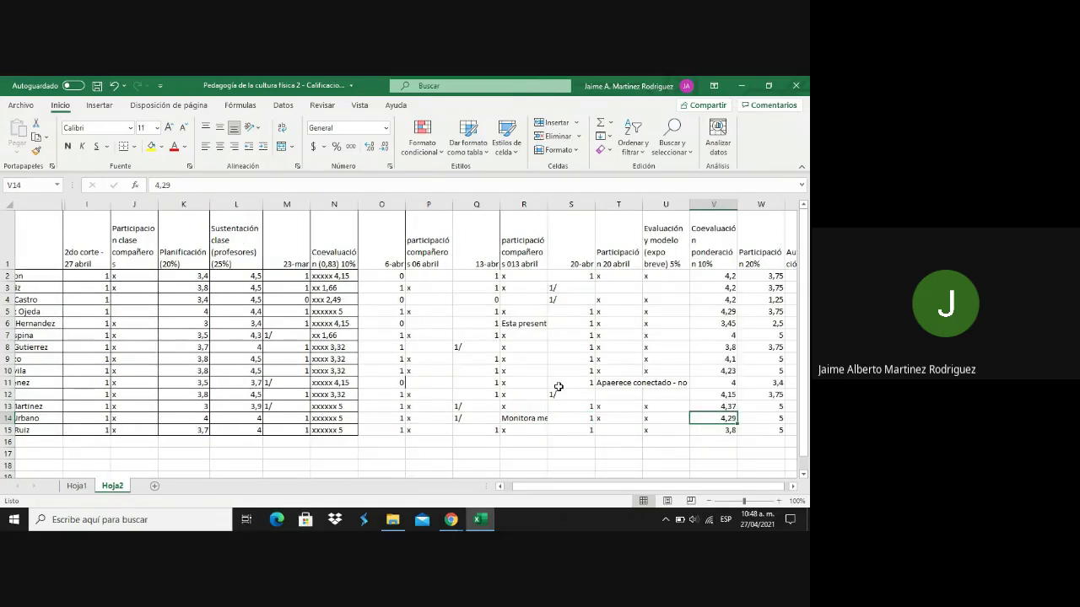
key(Left)
key(Left)
key(Left)
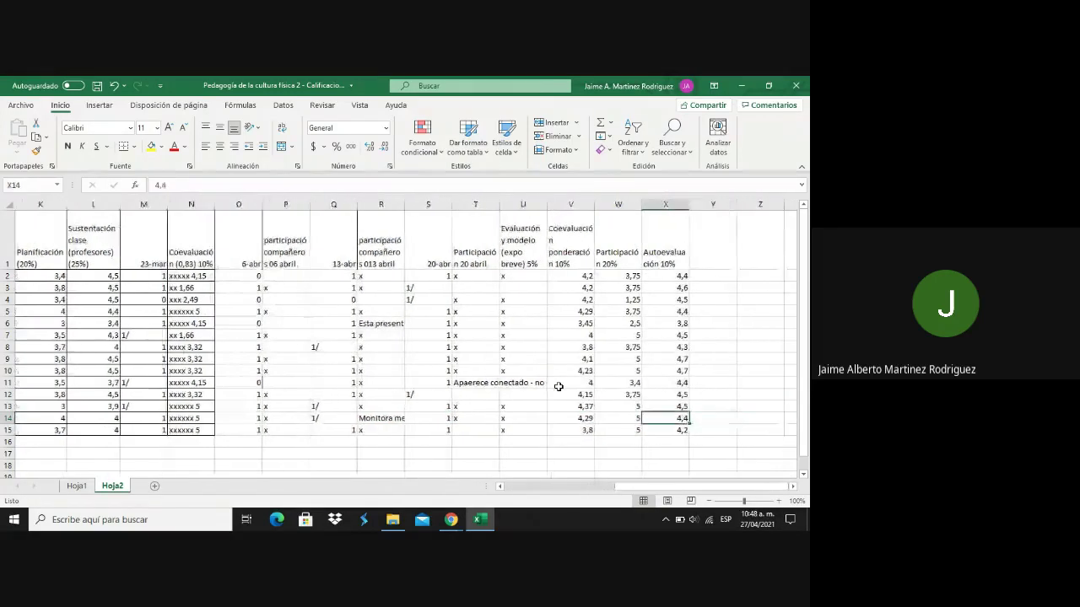
Go up to the first Participación 20% grade in W2 and select the whole range W2:W15.
key(Up)
key(Up)
key(Up)
key(Up)
key(Up)
key(Up)
key(Up)
key(Up)
key(Up)
key(Up)
key(Up)
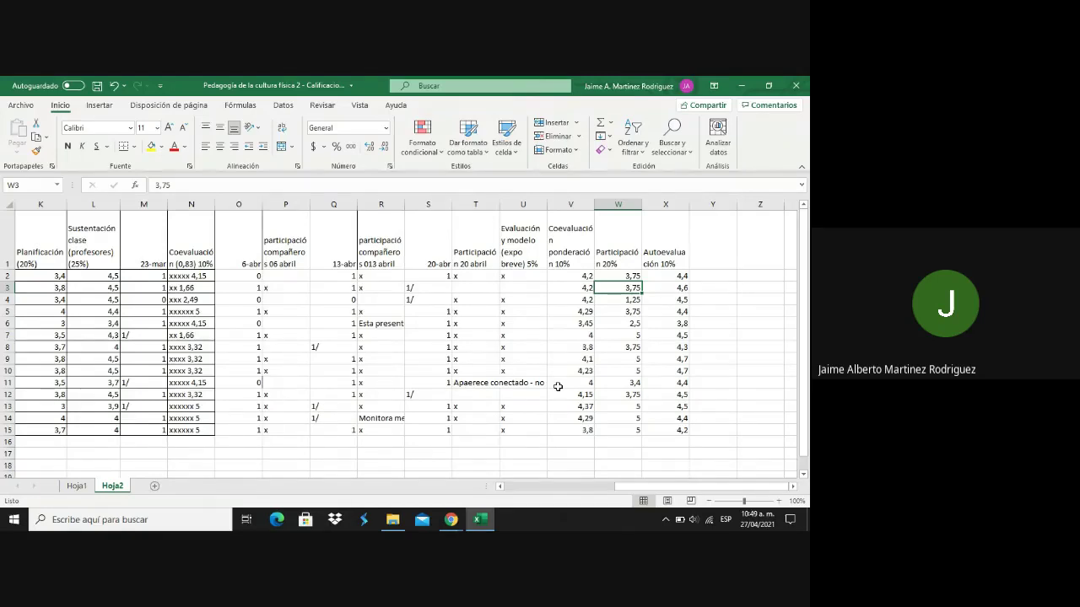
key(Up)
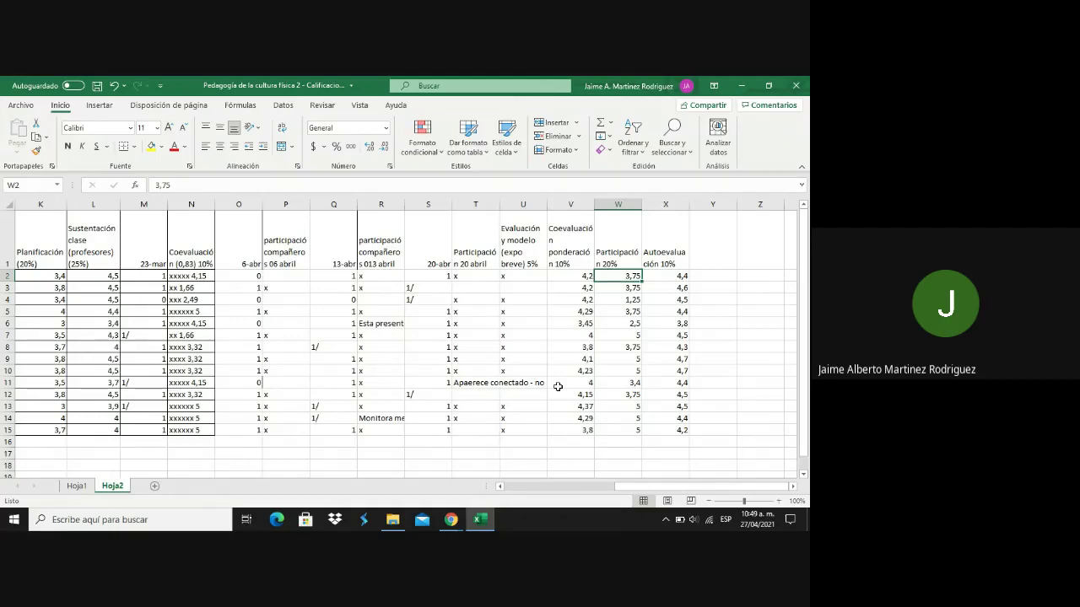
key(shift+Down)
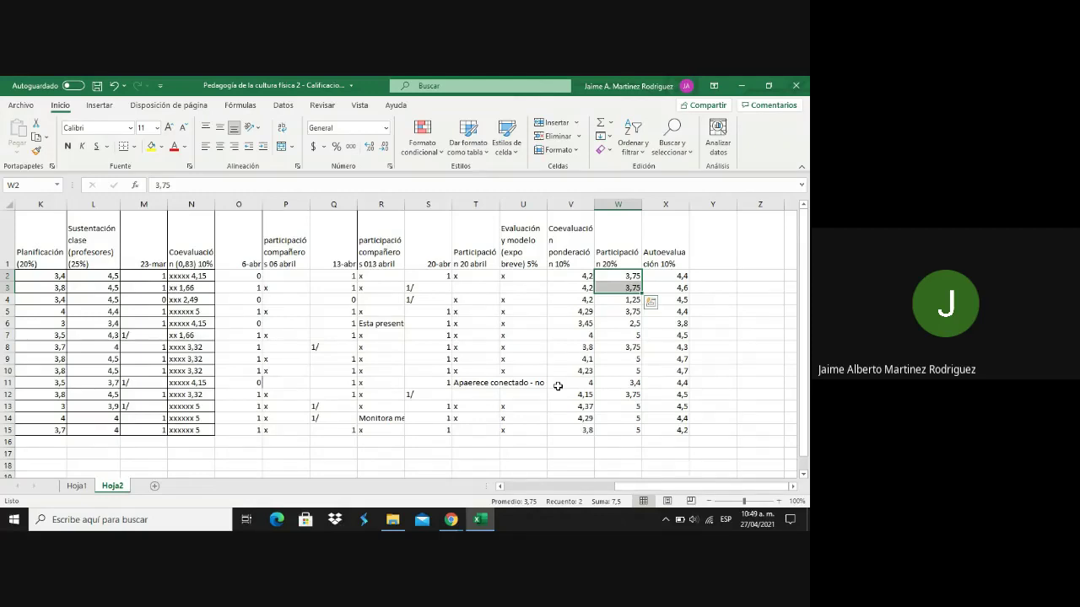
key(shift+Down)
key(shift+Down)
key(shift+Down)
key(shift+Down)
key(shift+Down)
key(shift+Down)
key(shift+Down)
key(shift+Down)
key(shift+Down)
key(shift+Down)
key(shift+Down)
key(shift+Down)
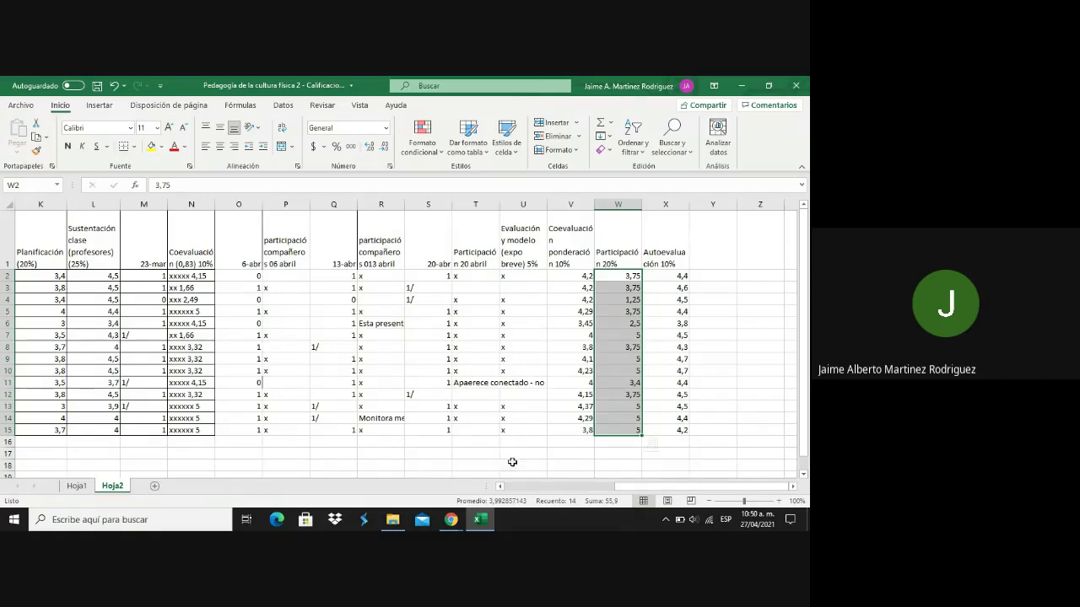
Hide columns I and J, which hold the 2do corte - 27 abril attendance and the class participation marks.
click(500, 487)
click(500, 487)
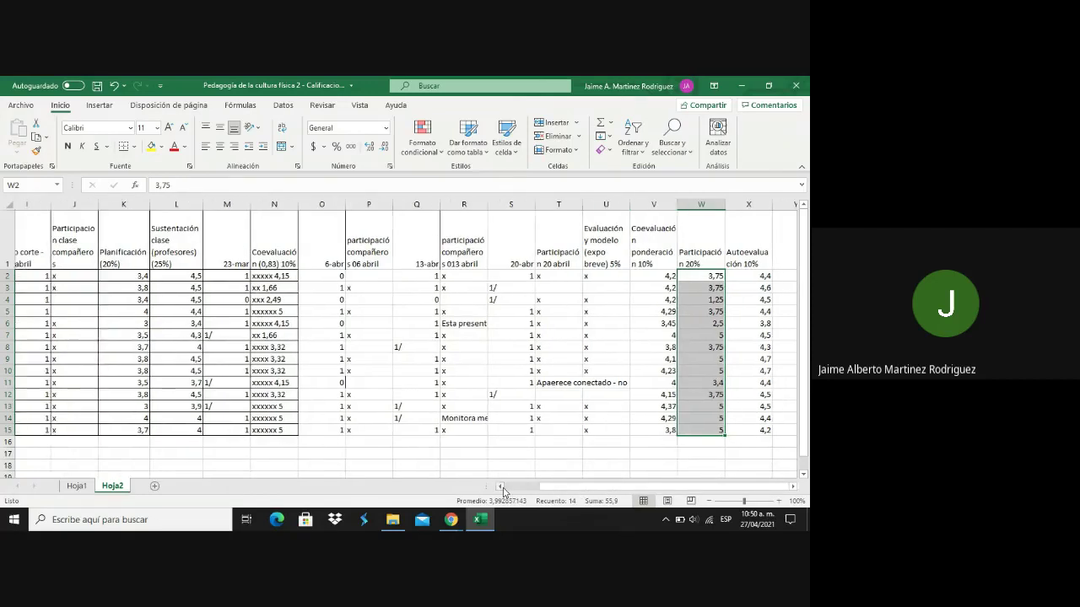
click(500, 486)
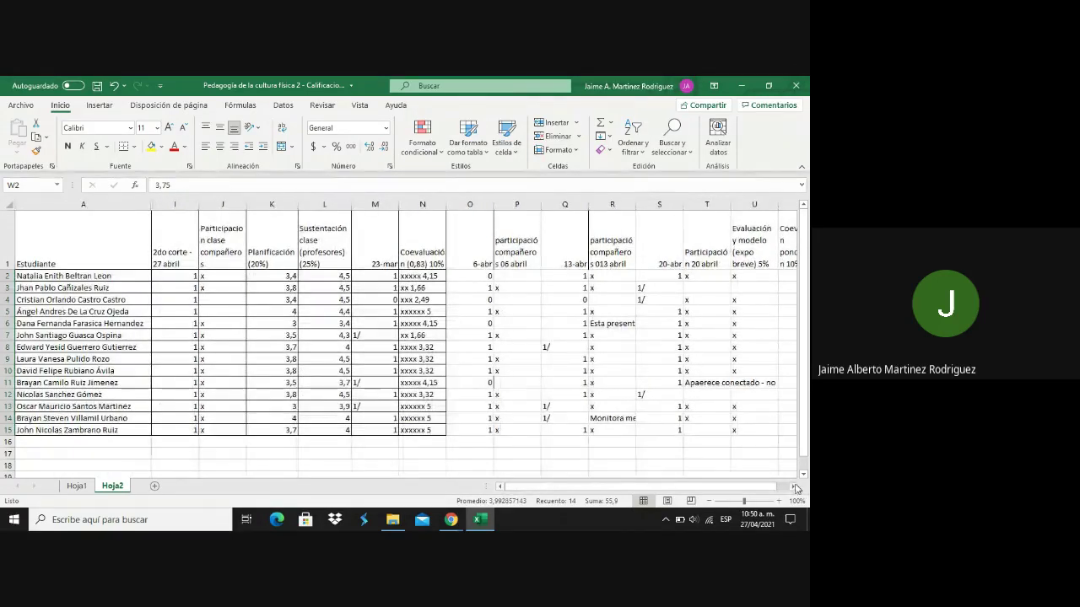
click(184, 205)
key(shift+Right)
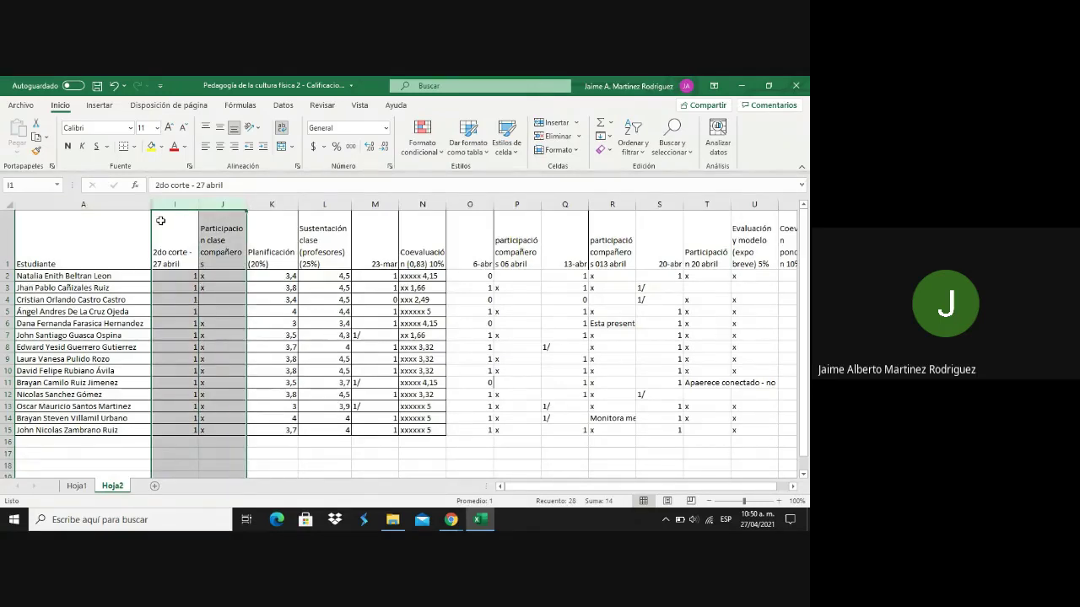
right_click(162, 220)
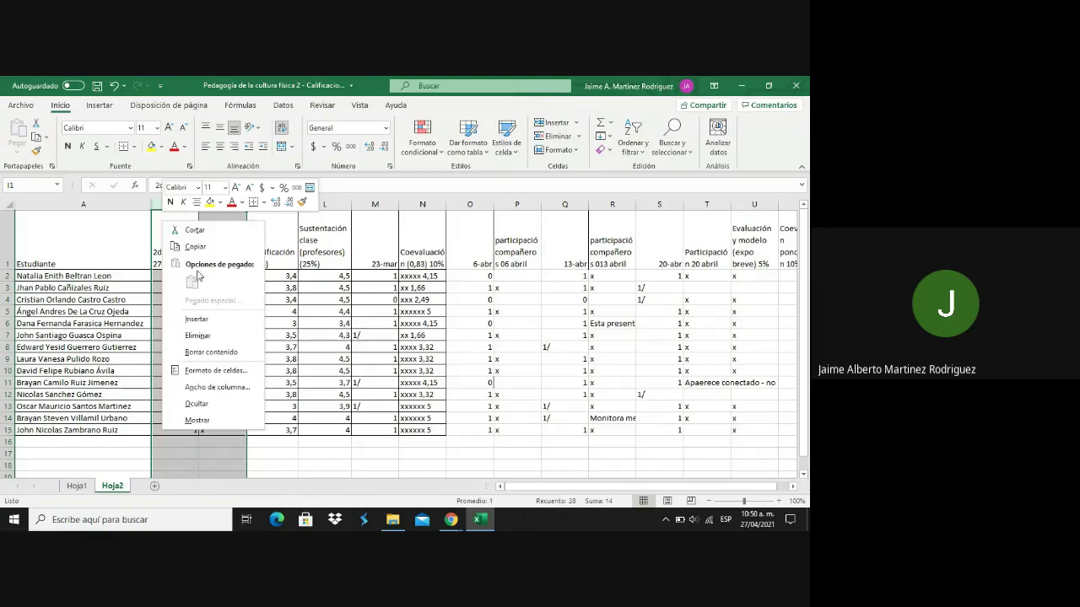
click(201, 404)
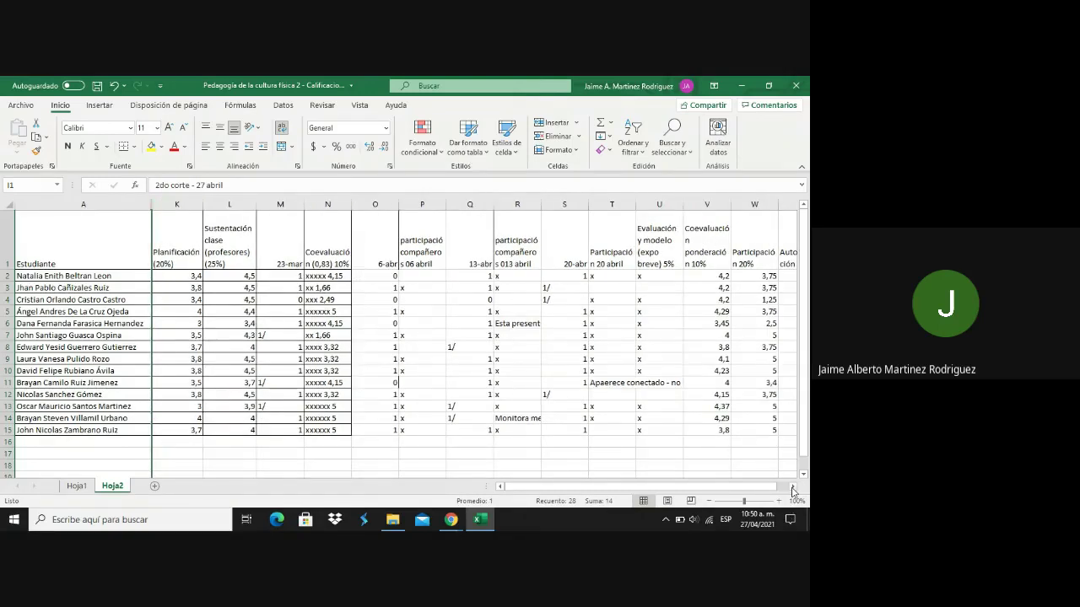
Reselect the Participación 20% grades in W2:W15 and compare them against the student names in column A.
click(793, 489)
click(793, 489)
click(619, 276)
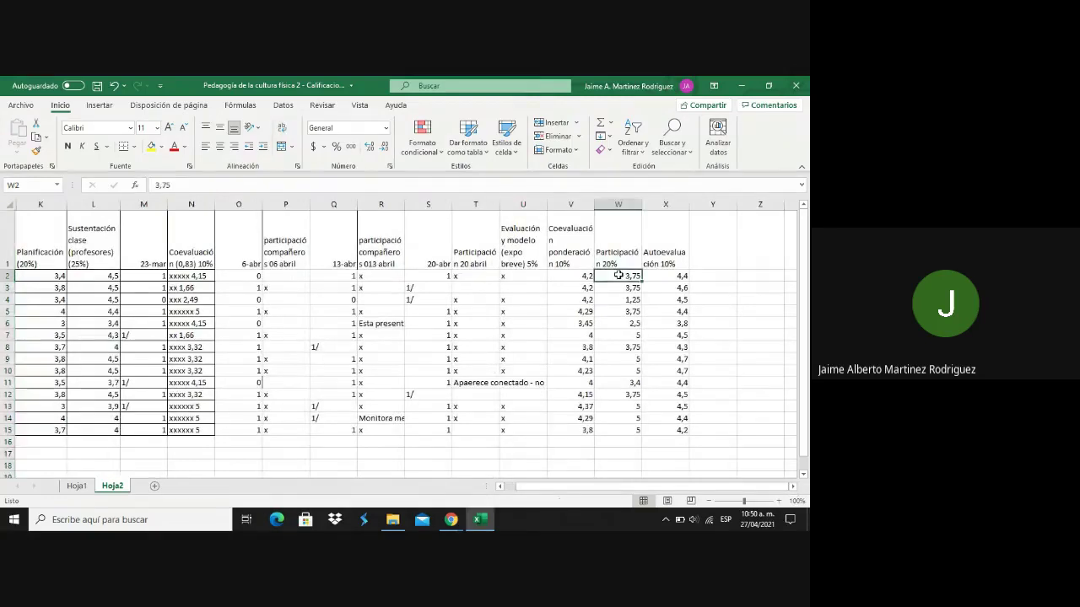
key(shift+Down)
key(shift+Down)
key(shift+Down)
key(shift+Down)
key(shift+Down)
key(shift+Down)
key(shift+Down)
key(shift+Down)
key(shift+Down)
key(shift+Down)
key(shift+Down)
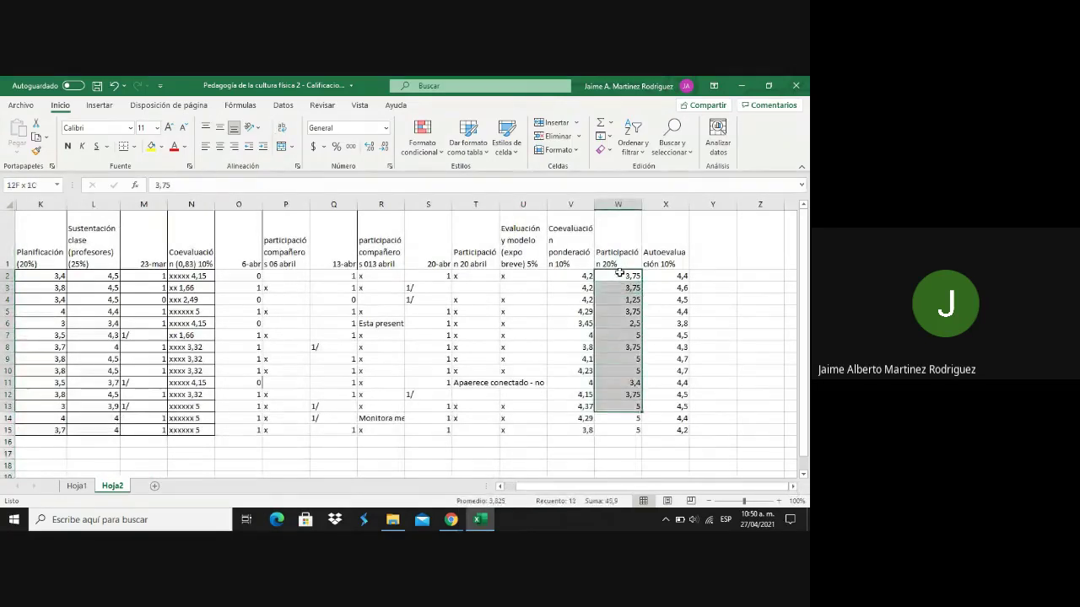
key(shift+Down)
key(shift+Down)
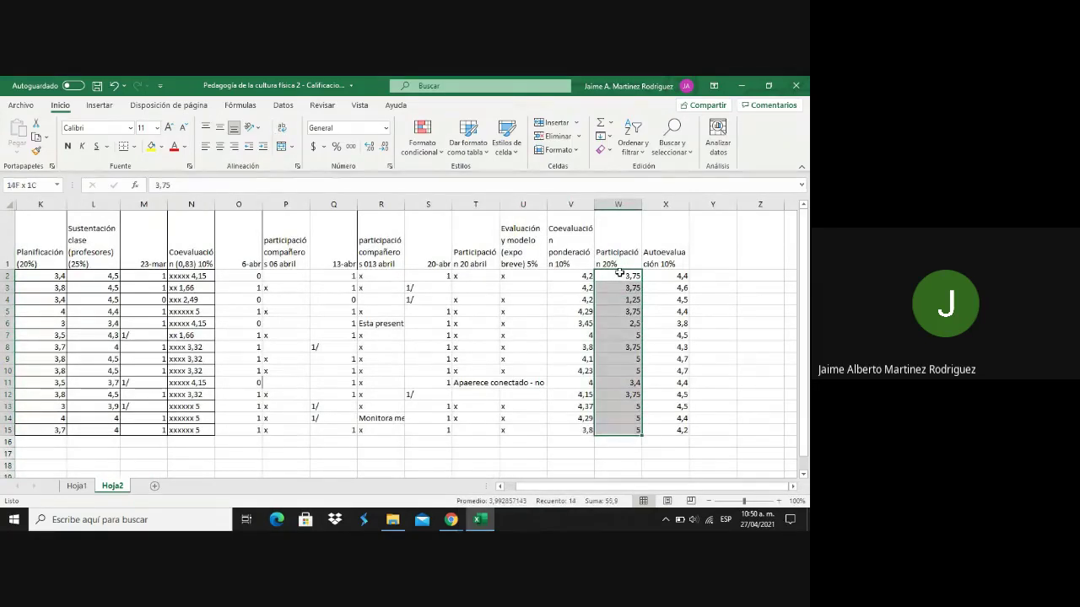
click(501, 487)
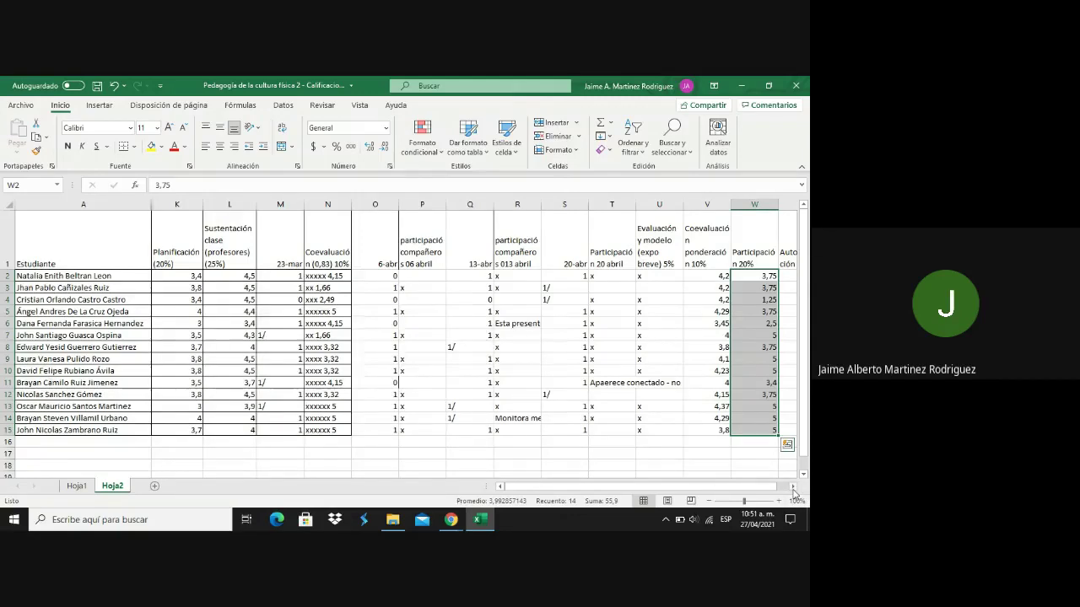
Select the Autoevaluación 10% grades in X2:X15.
click(793, 488)
click(686, 273)
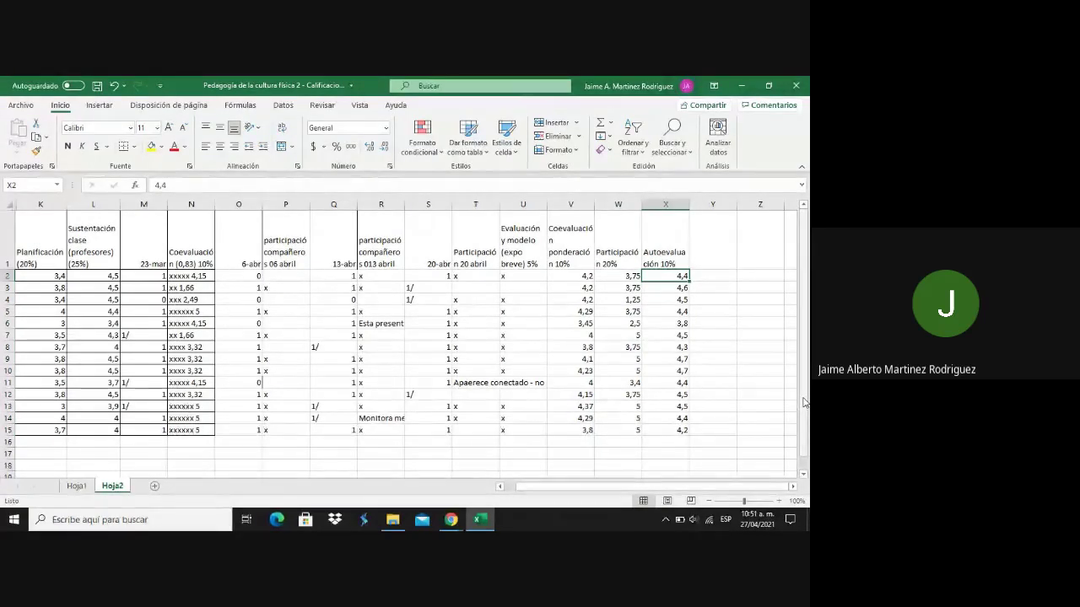
key(shift+Down)
key(shift+Down)
key(shift+Down)
key(shift+Down)
key(shift+Down)
key(shift+Down)
key(shift+Down)
key(shift+Down)
key(shift+Down)
key(shift+Down)
key(shift+Down)
key(shift+Down)
key(shift+Down)
key(shift+Down)
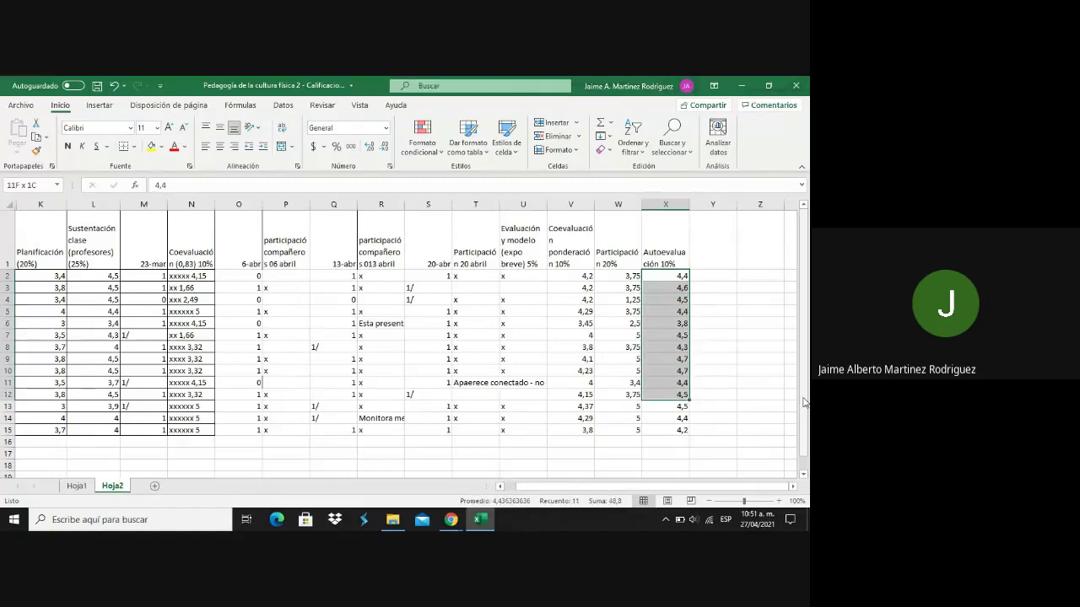
key(shift+Up)
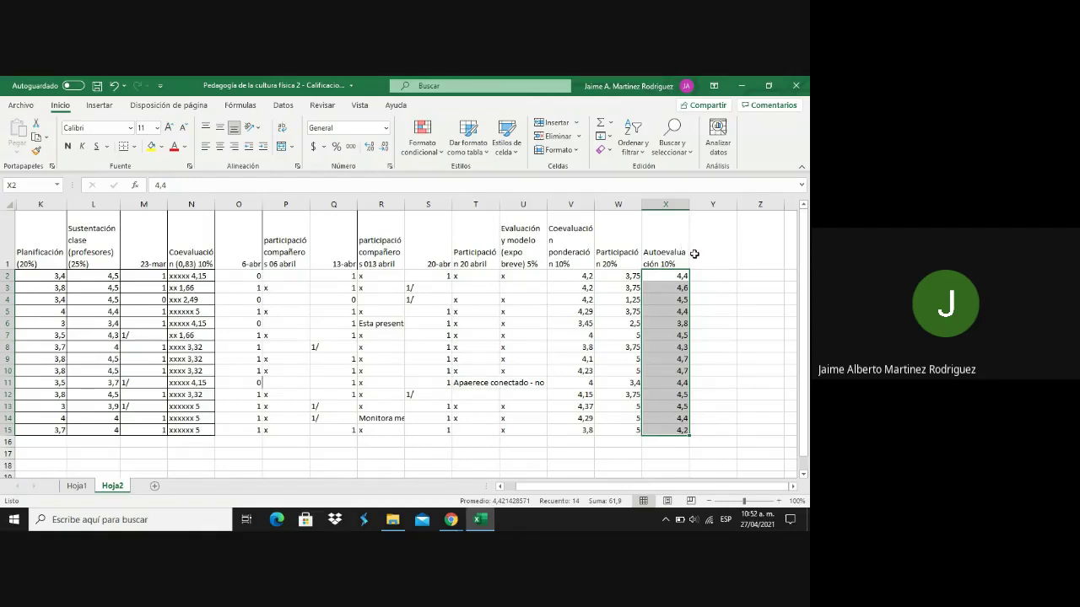
Move back along row 2 to the Planificación (20%) grade in K2.
key(Left)
key(Left)
key(Left)
key(Left)
key(Left)
key(Left)
key(Left)
key(Left)
key(Left)
key(Left)
key(Left)
key(Left)
key(Left)
key(Left)
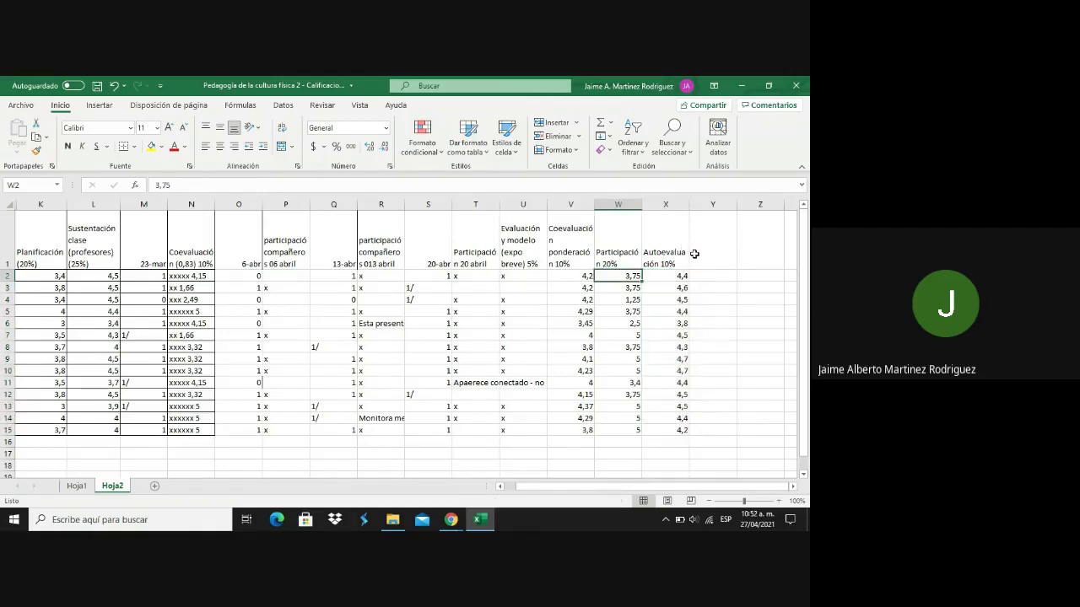
key(Right)
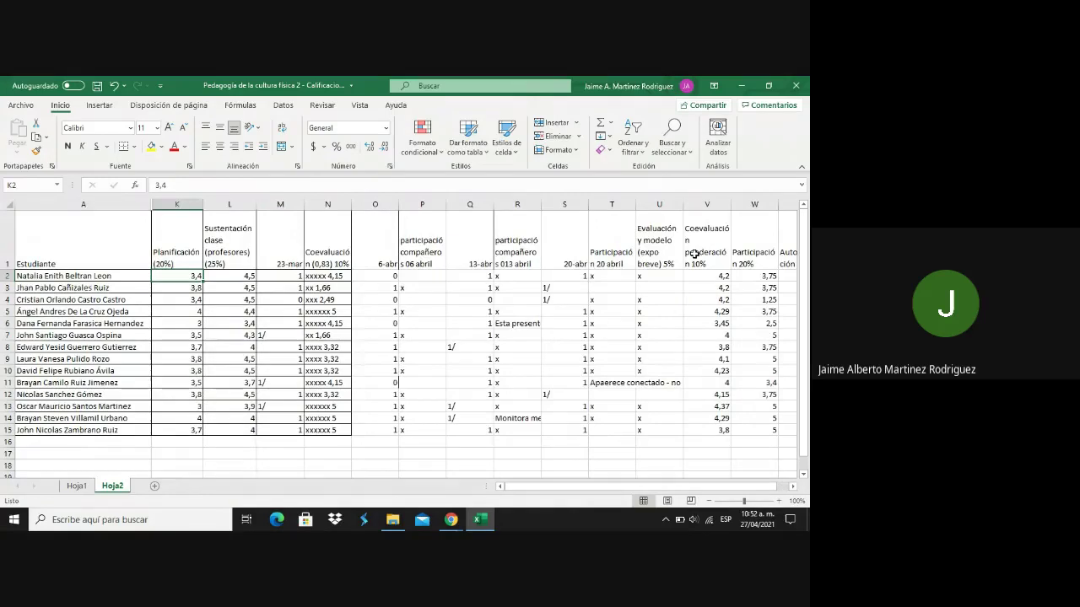
Review the weighted component headers in row 1, from Planificación (20%) in K1 to Autoevaluación 10% in X1.
key(Up)
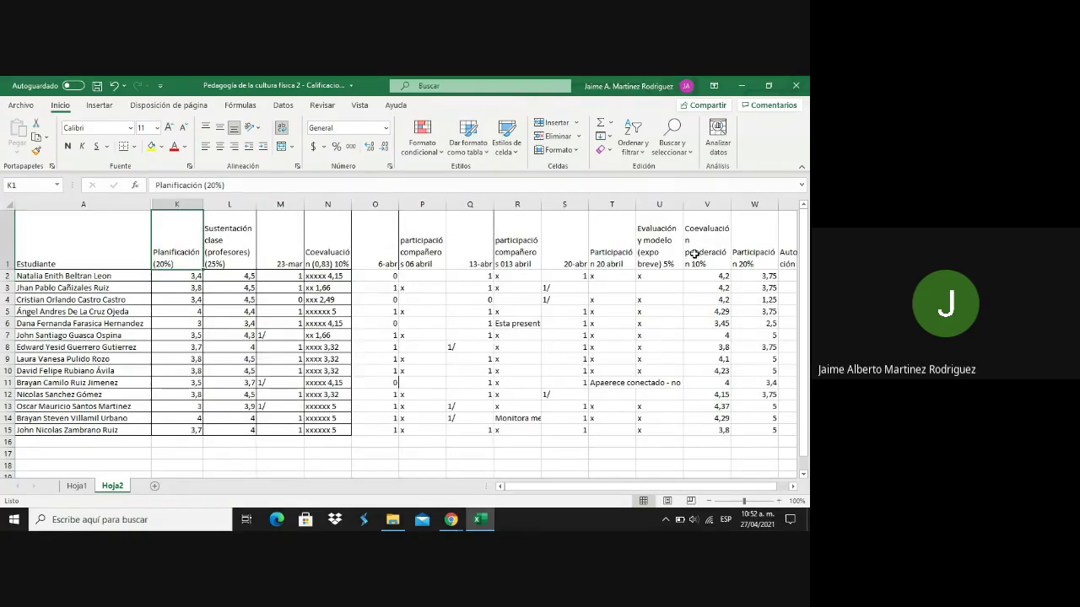
key(shift+Right)
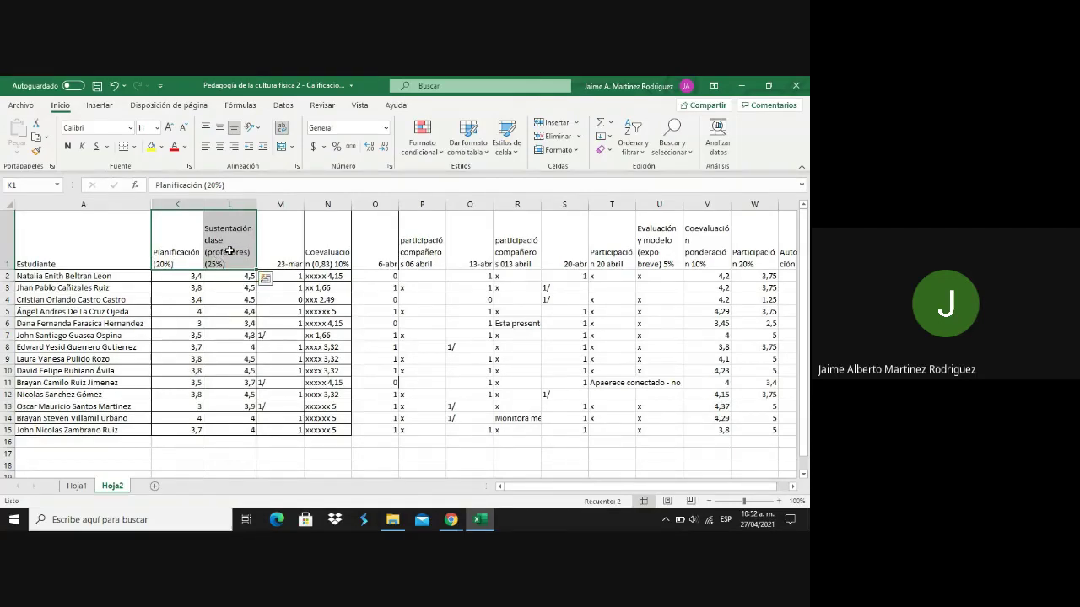
click(338, 247)
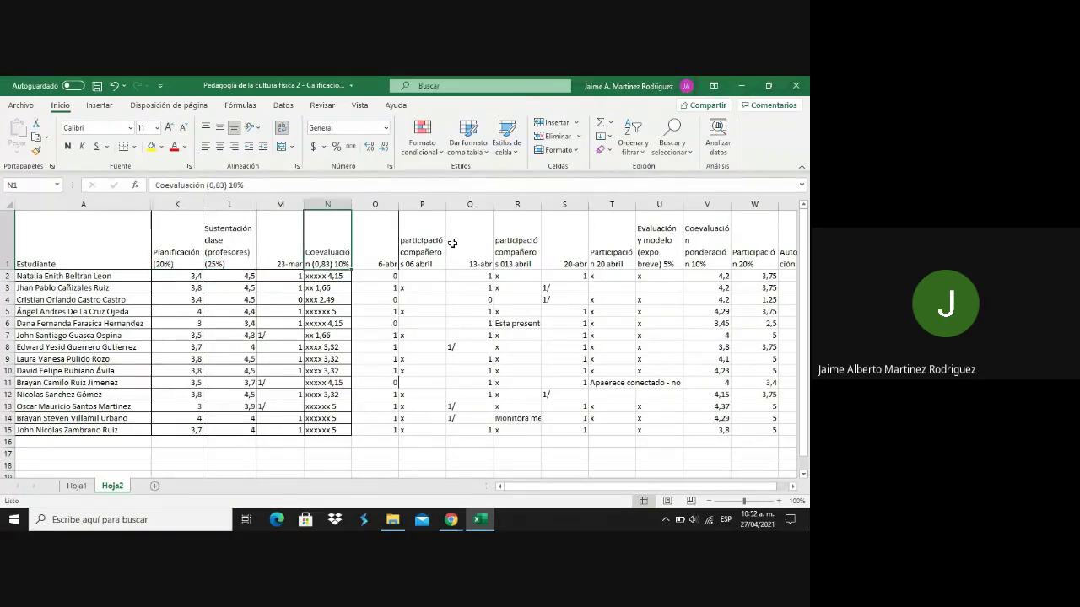
click(657, 246)
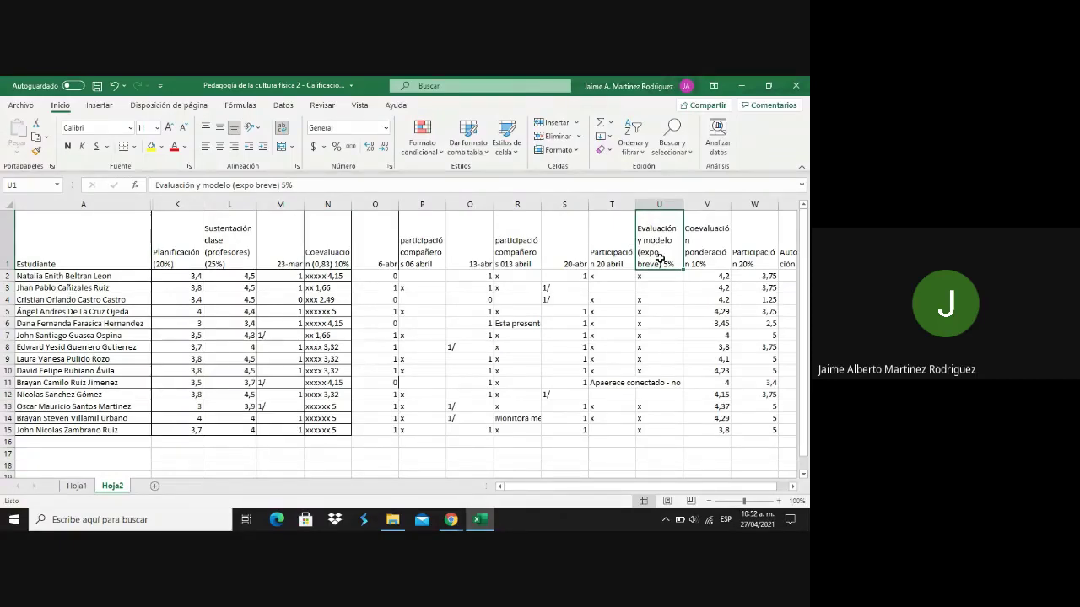
key(Right)
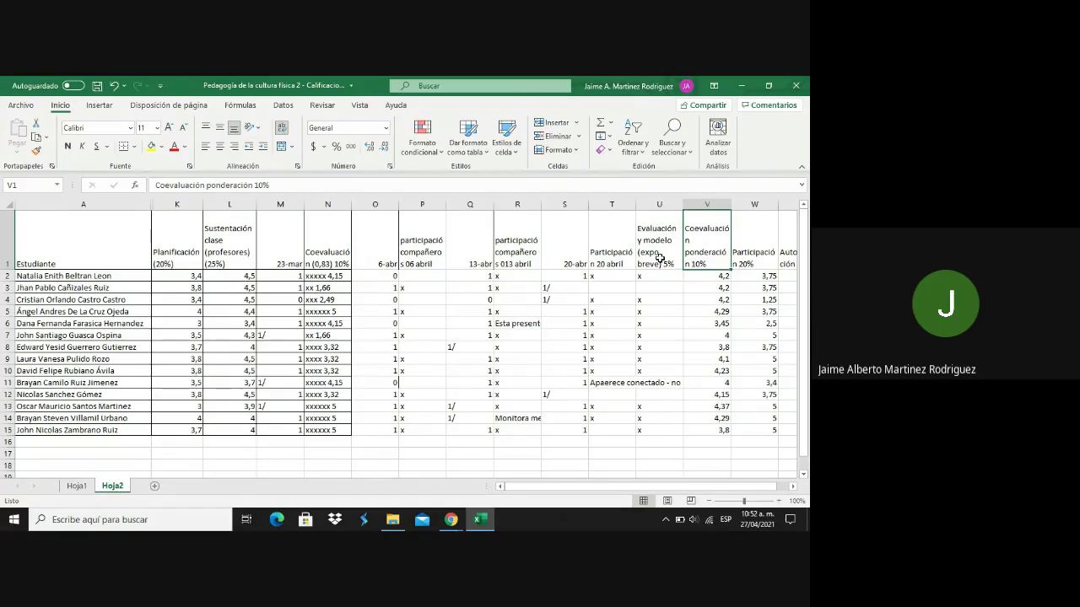
key(Right)
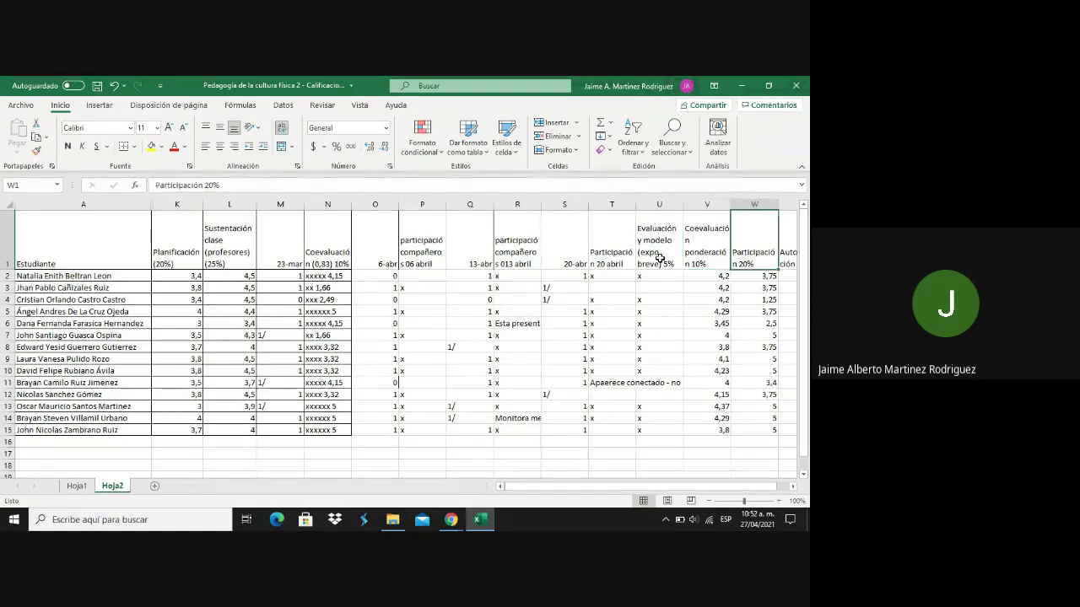
key(Right)
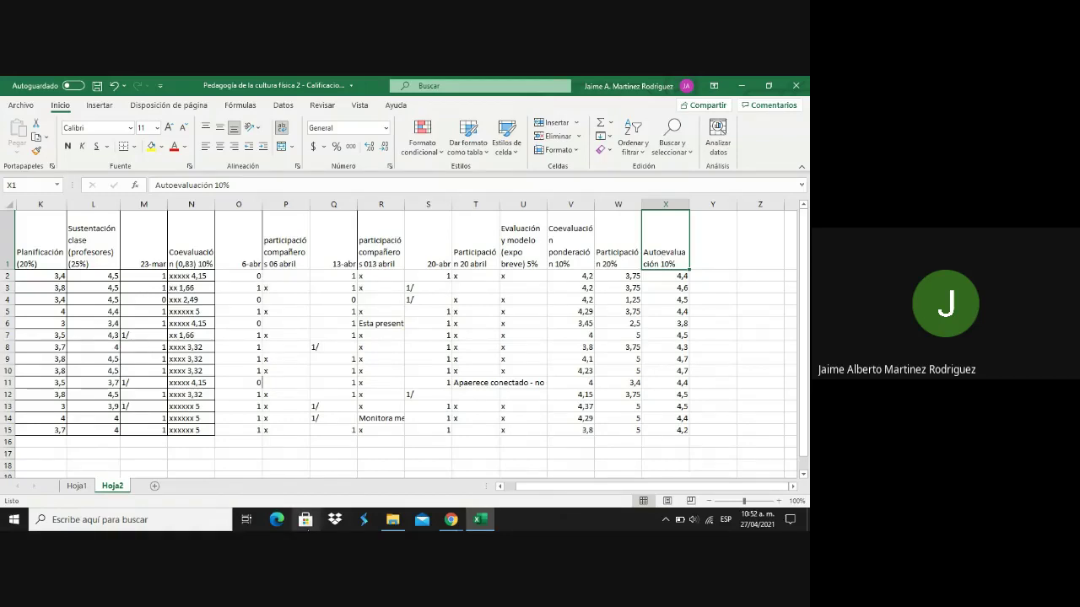
Switch to the Google Meet call to check on the class and return to the Excel grade sheet.
mouse_move(450, 521)
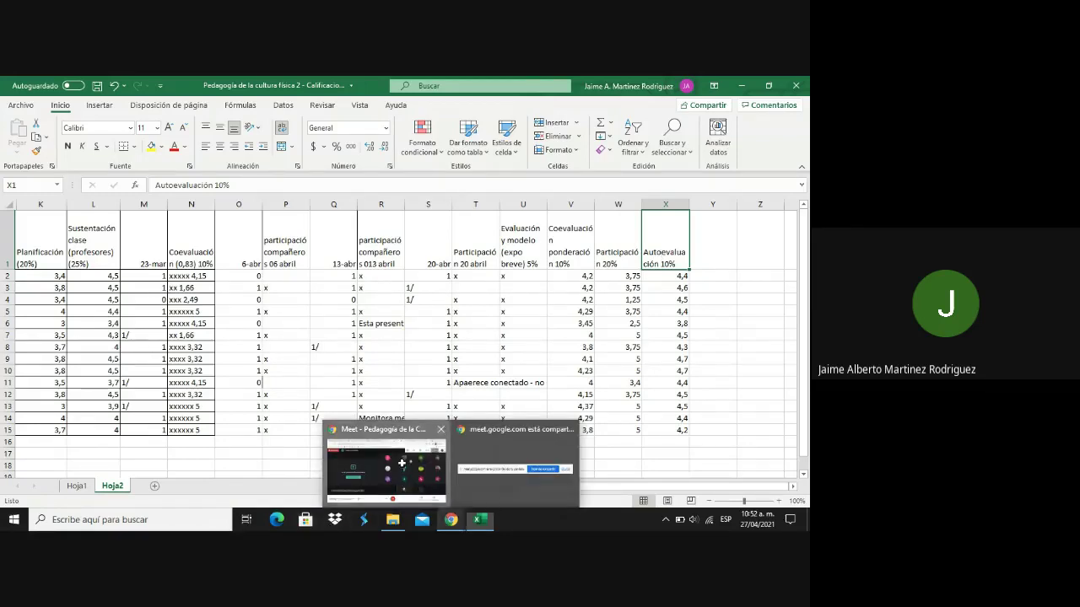
click(404, 467)
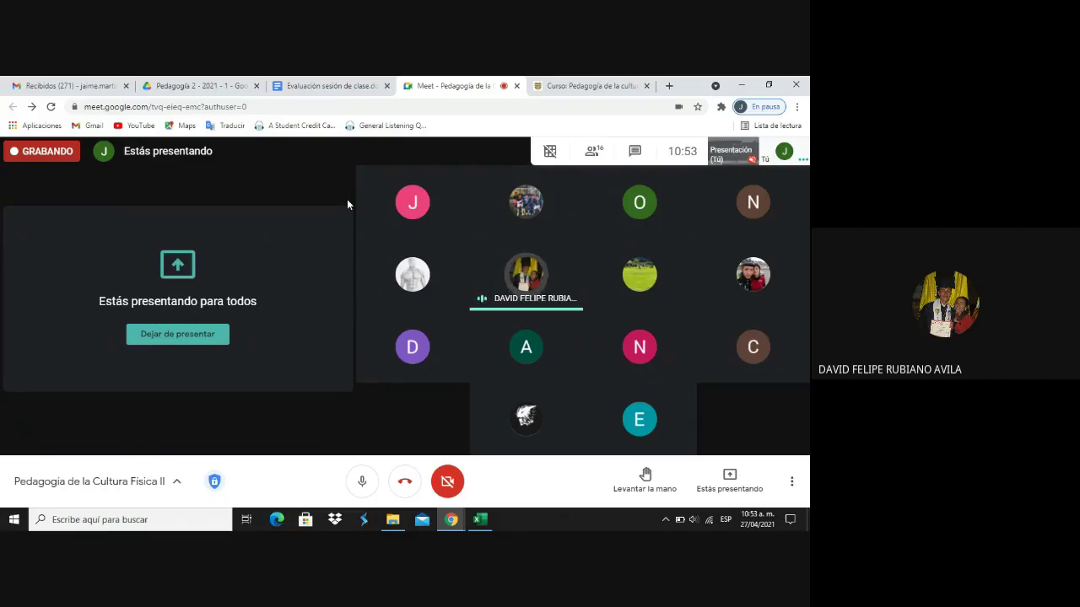
click(479, 520)
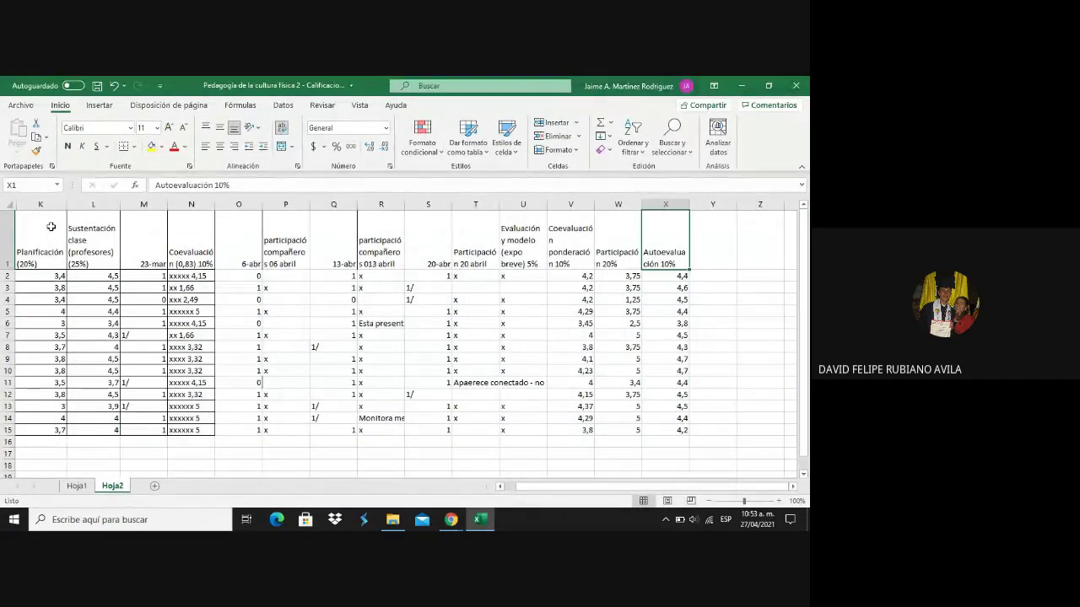
Select the Planificación (20%) header in K1, then check the class in the Google Meet call and return to the Excel grade sheet.
click(49, 225)
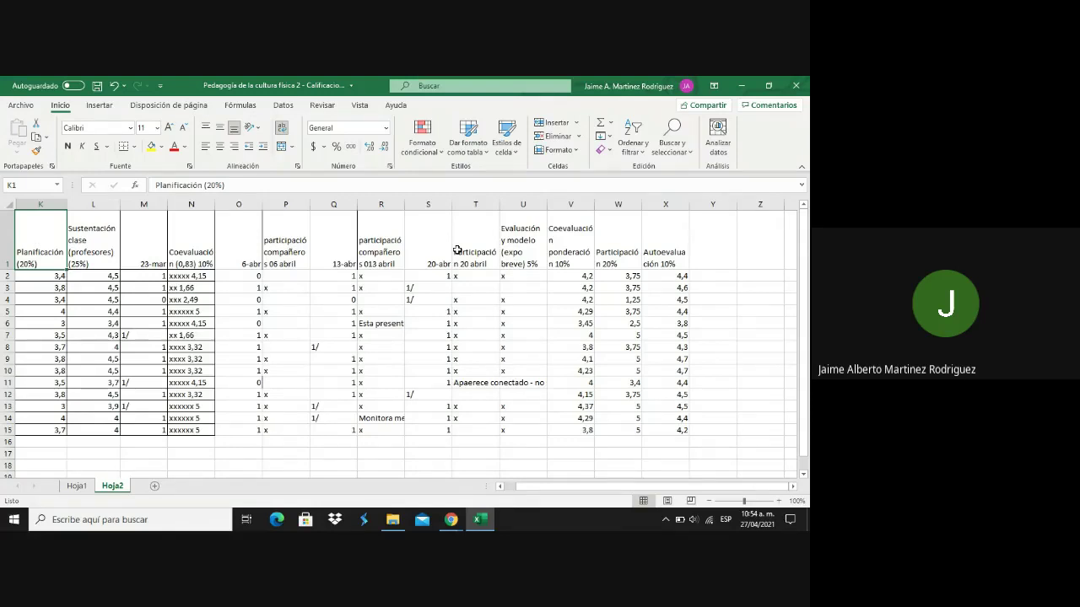
mouse_move(451, 520)
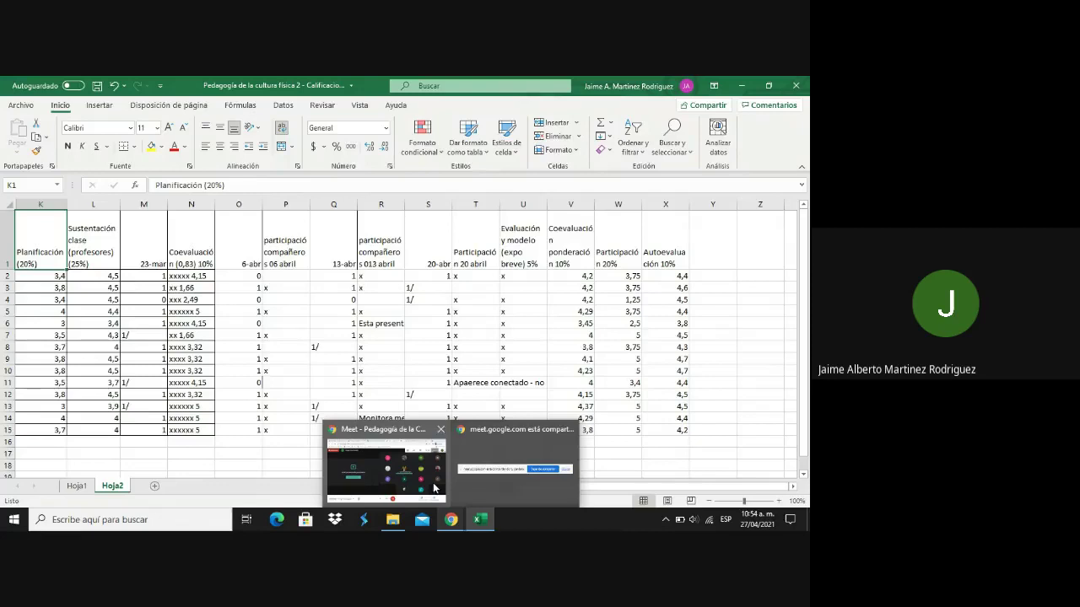
click(435, 487)
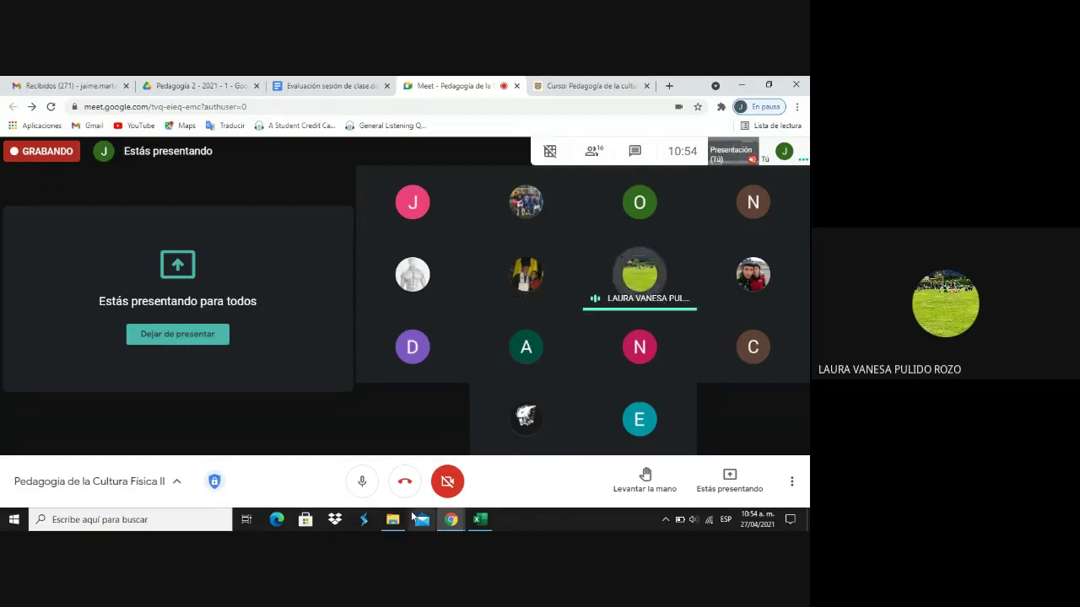
click(486, 520)
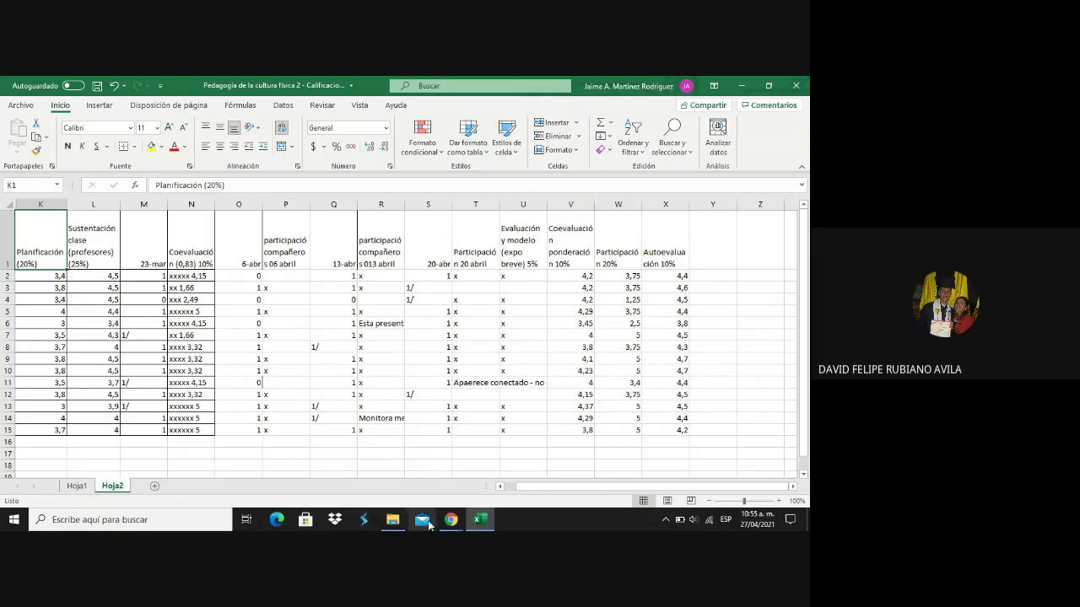
mouse_move(449, 521)
click(423, 486)
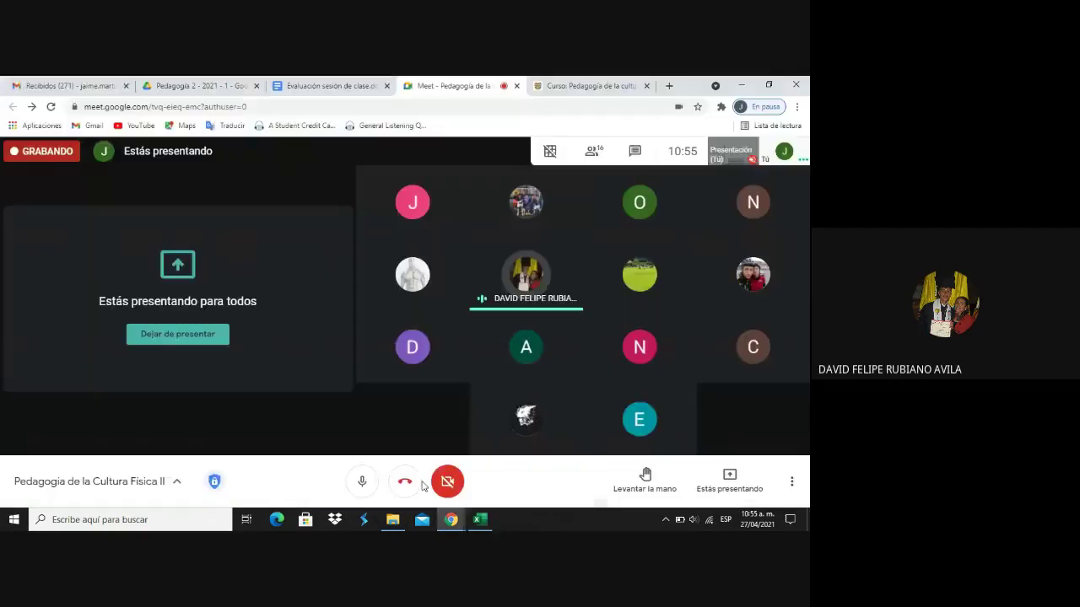
click(479, 519)
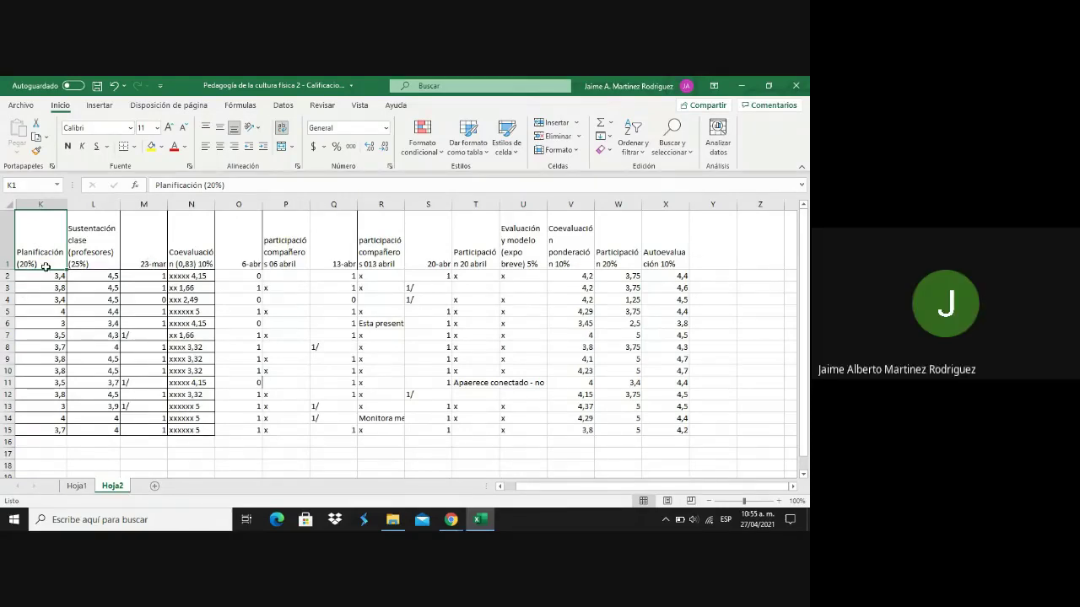
Write the Planificación weighting example "3,4 x 0,20" in cell Y2, beside the first student's Autoevaluación grade.
click(705, 277)
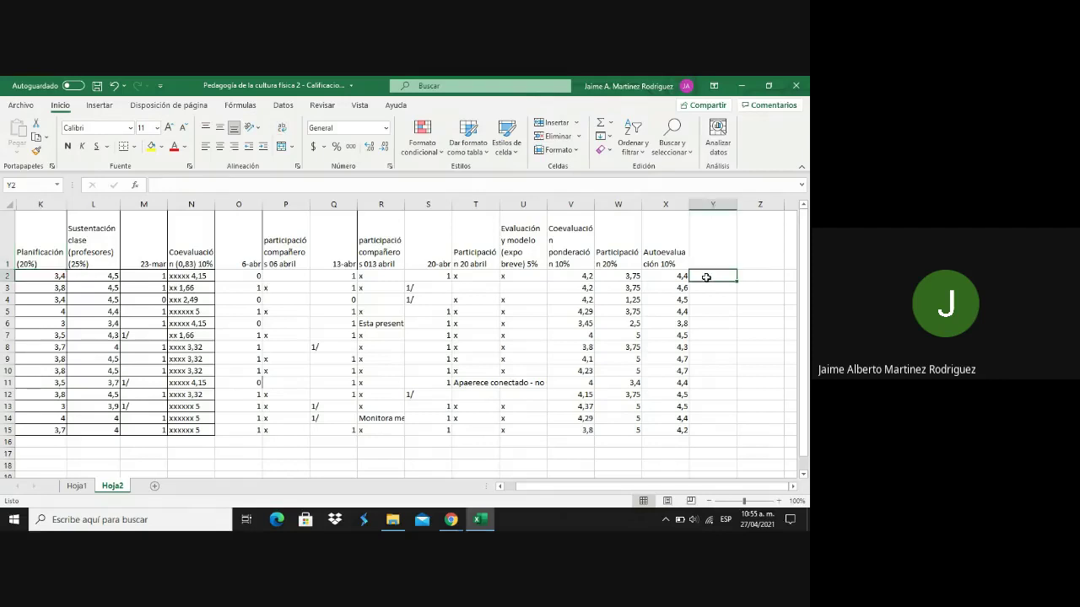
text(3,4 x)
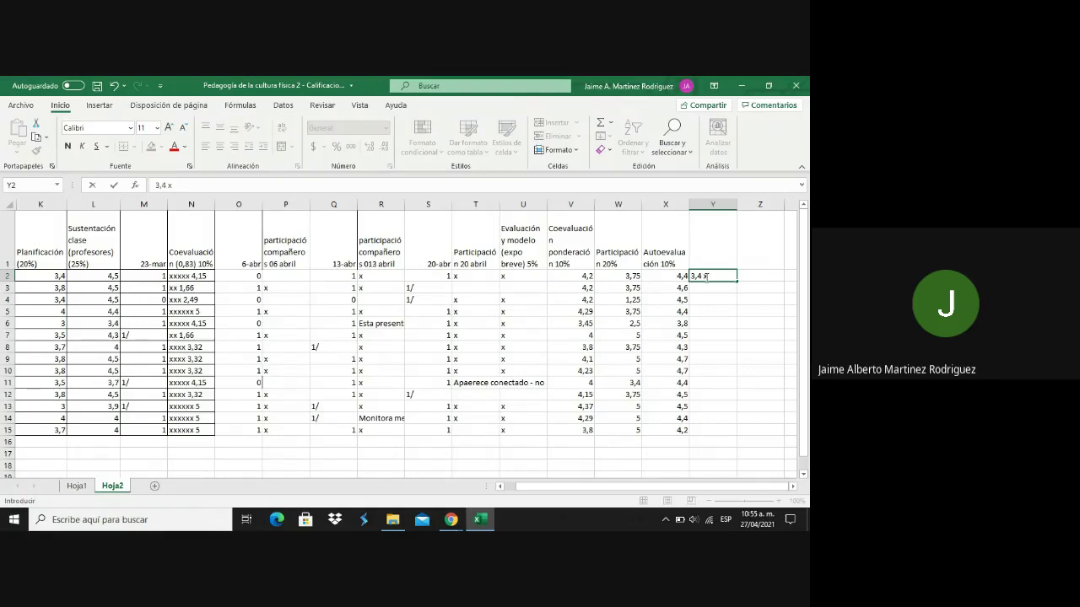
text(0,20)
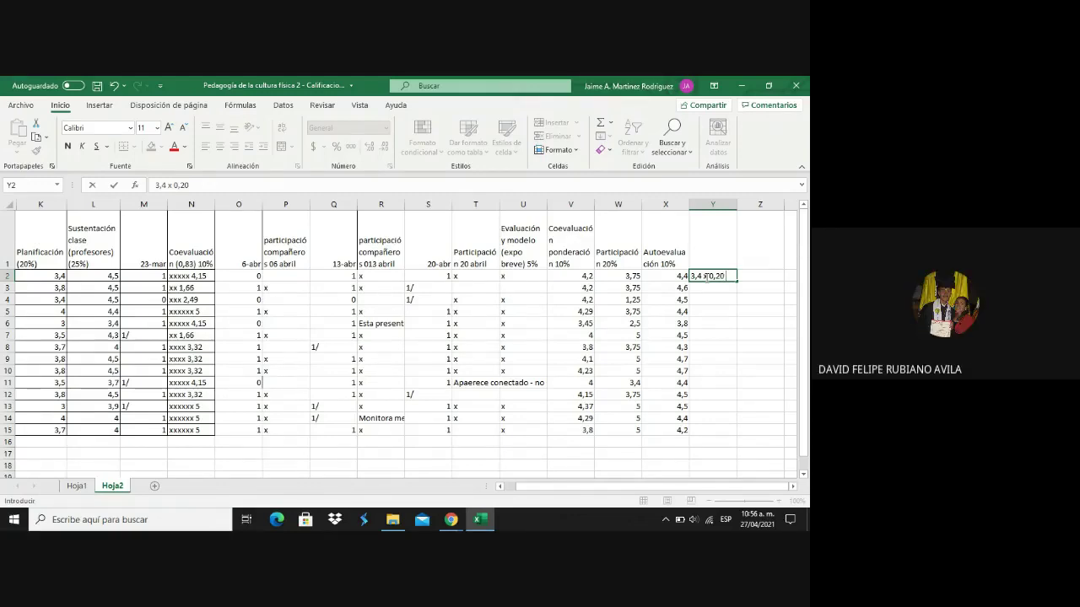
click(525, 260)
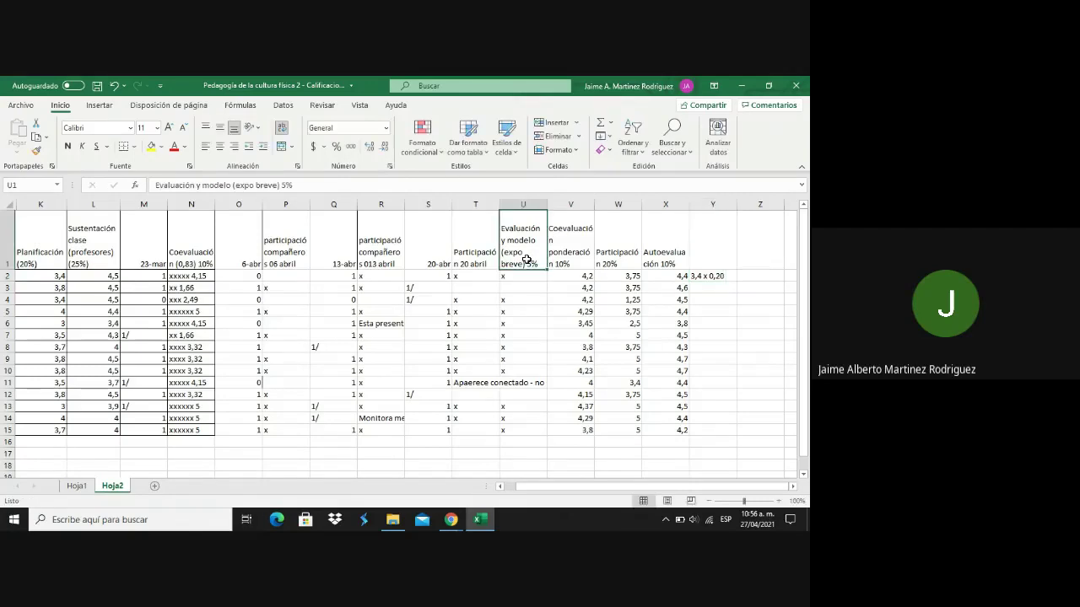
Write the weighting example "5 x 0,05" for Evaluación y modelo (expo breve) 5% in cell Z2.
click(754, 274)
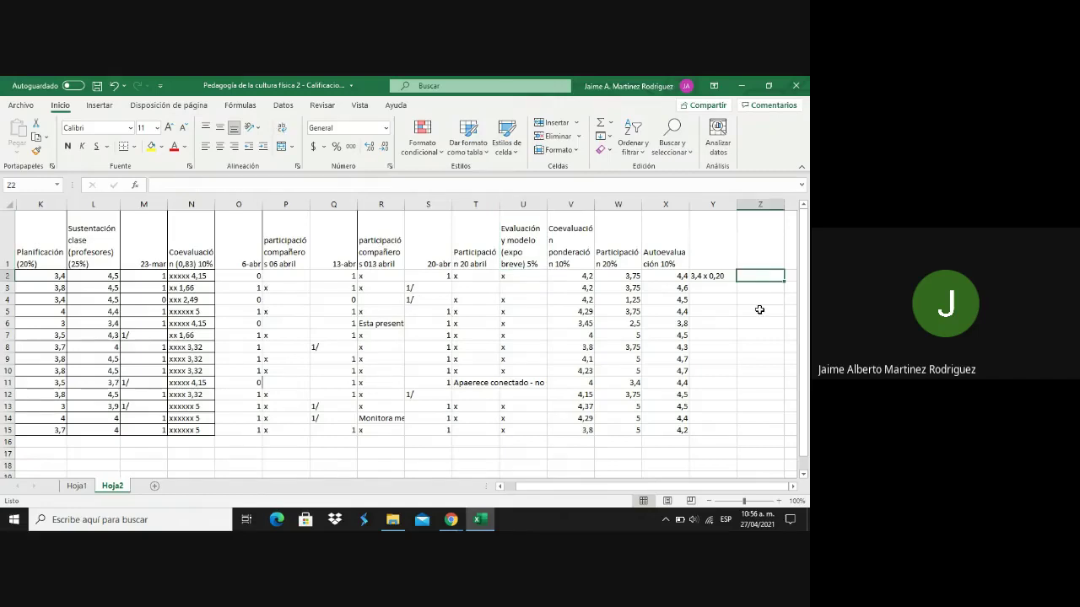
text(5 x)
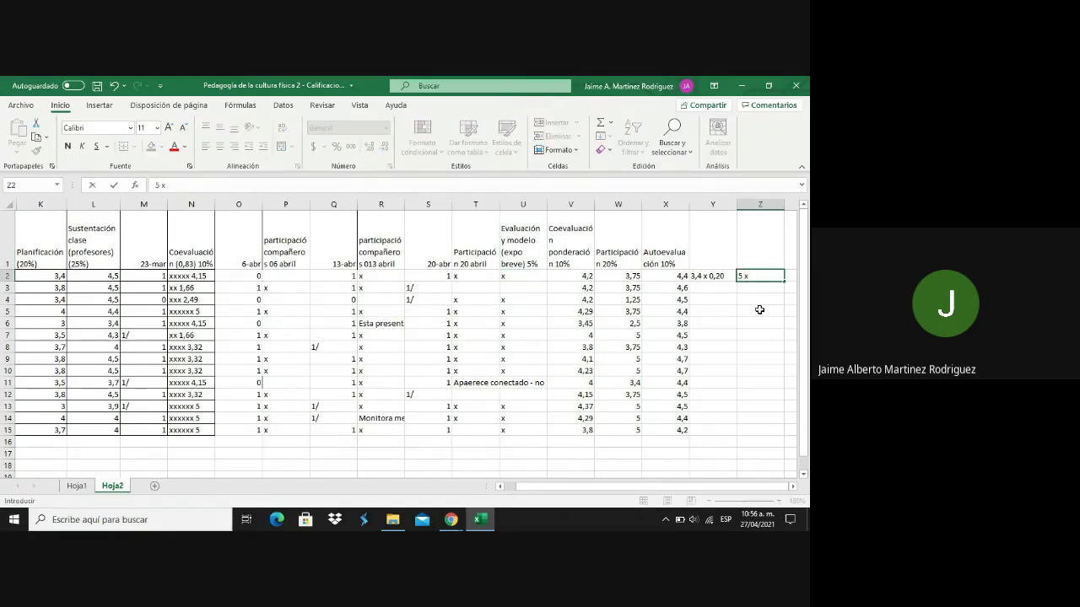
text( 0,05)
key(Return)
key(Left)
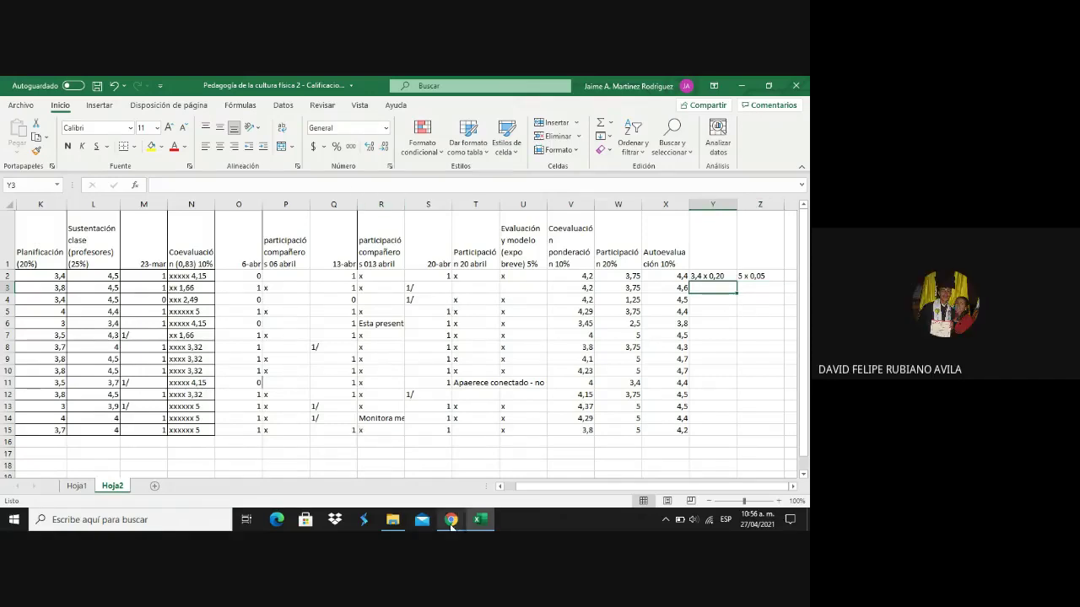
Switch to the Google Meet call in Chrome and stop presenting the screen to the class.
mouse_move(451, 524)
click(388, 464)
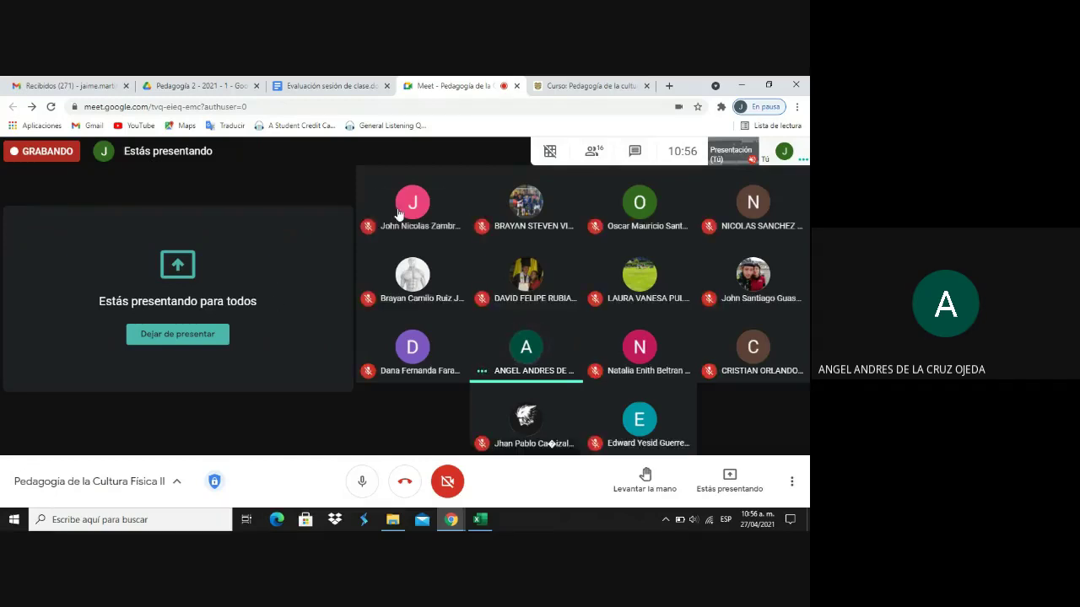
mouse_move(393, 224)
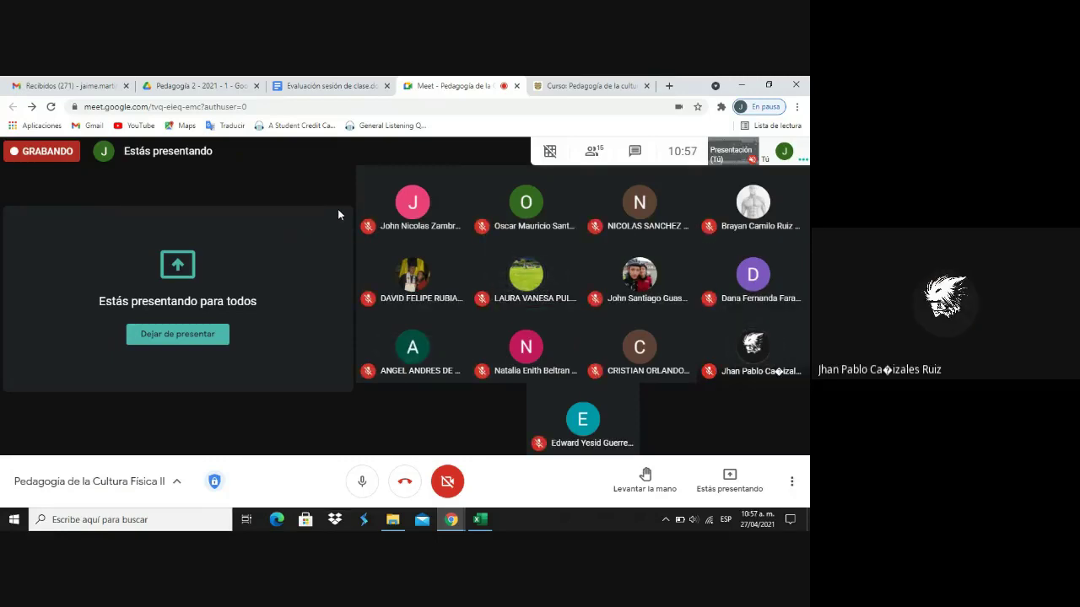
click(208, 335)
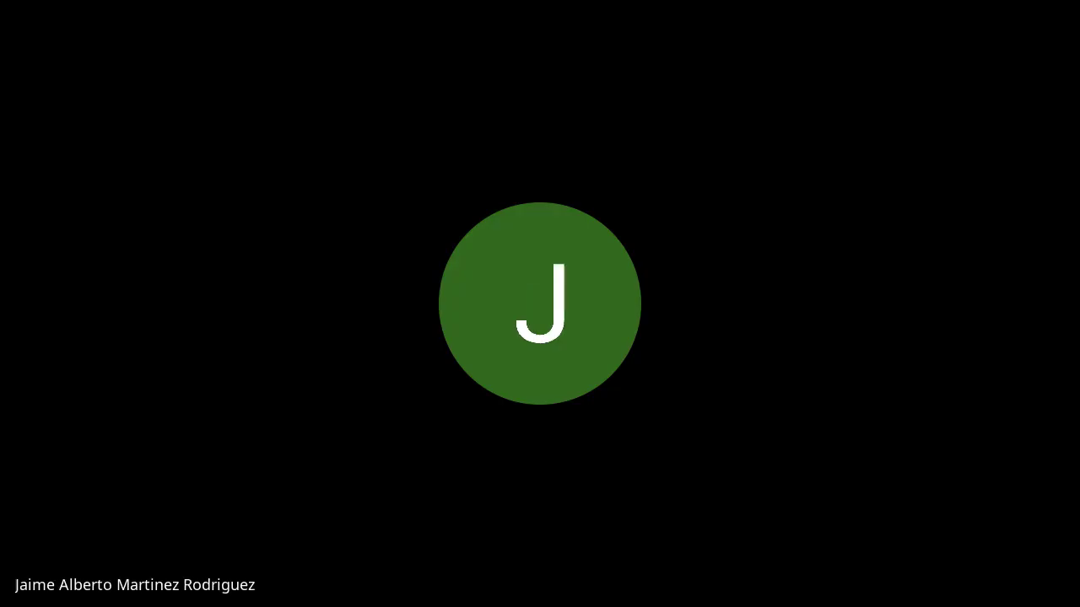